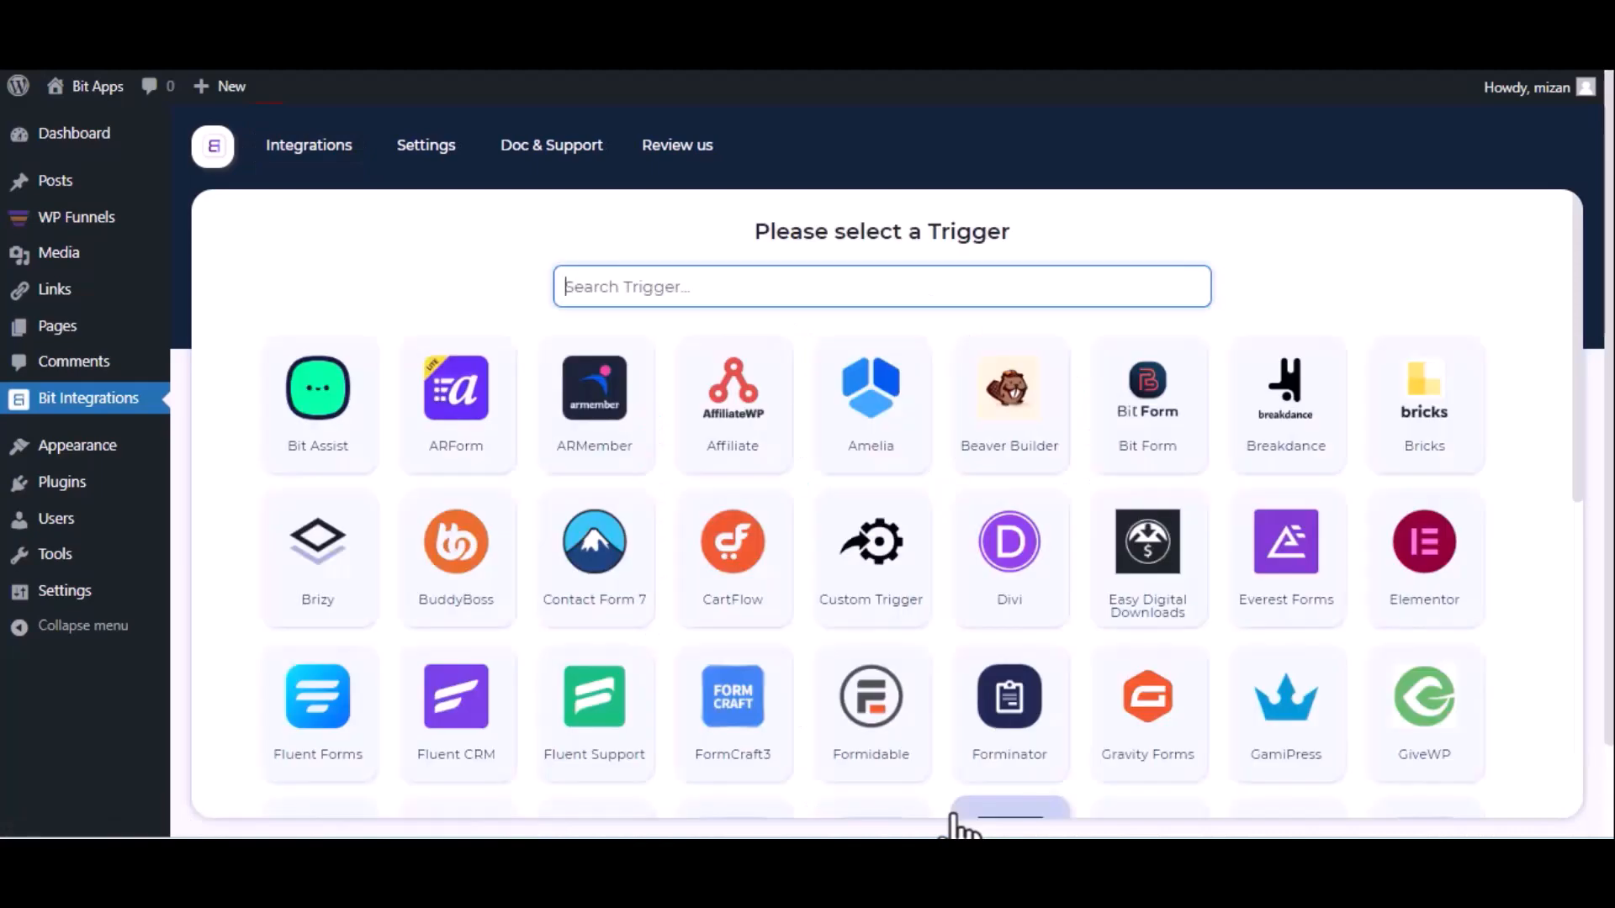
# Set WPFunnels as the trigger, copy its webhook URL and start fetching test data
pyautogui.write('wp')
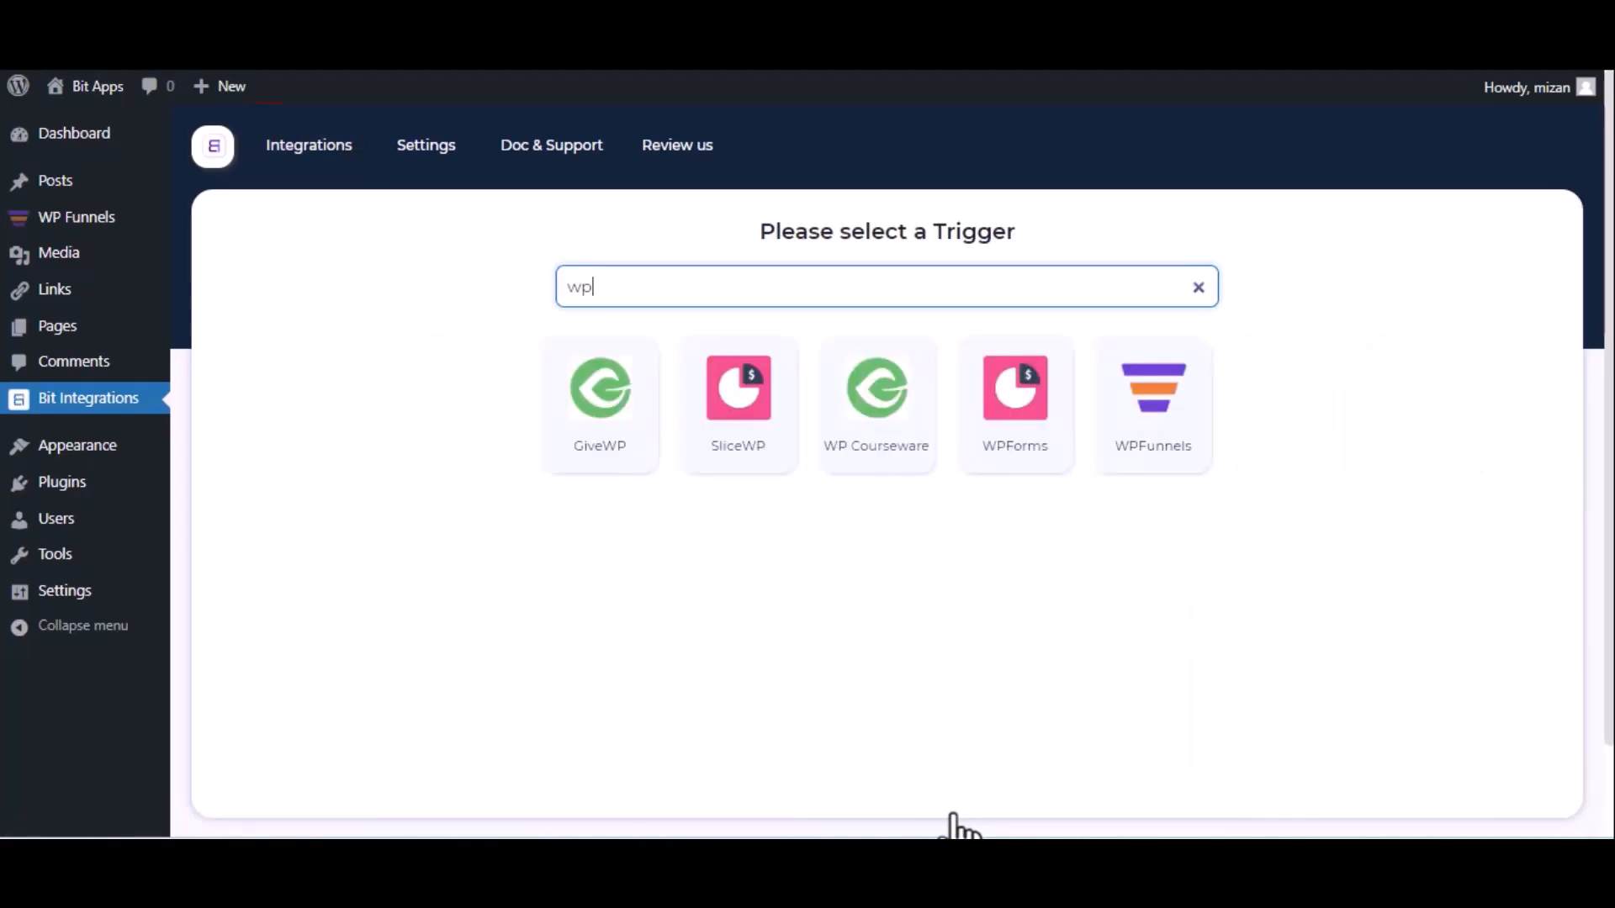
pyautogui.click(1137, 464)
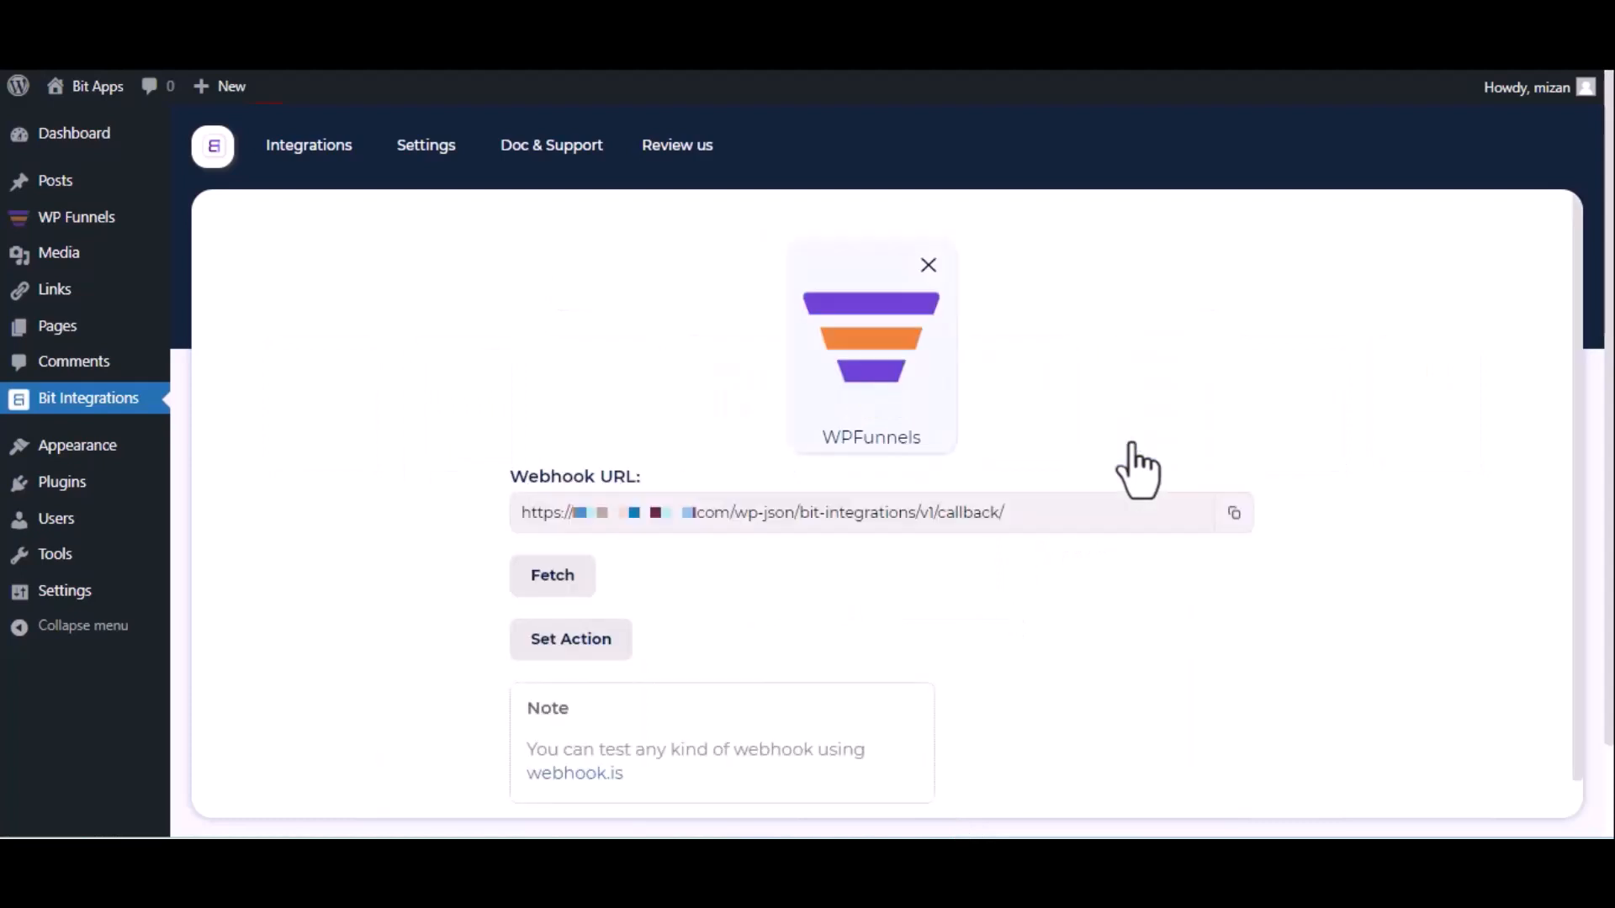
pyautogui.click(1232, 514)
pyautogui.click(533, 587)
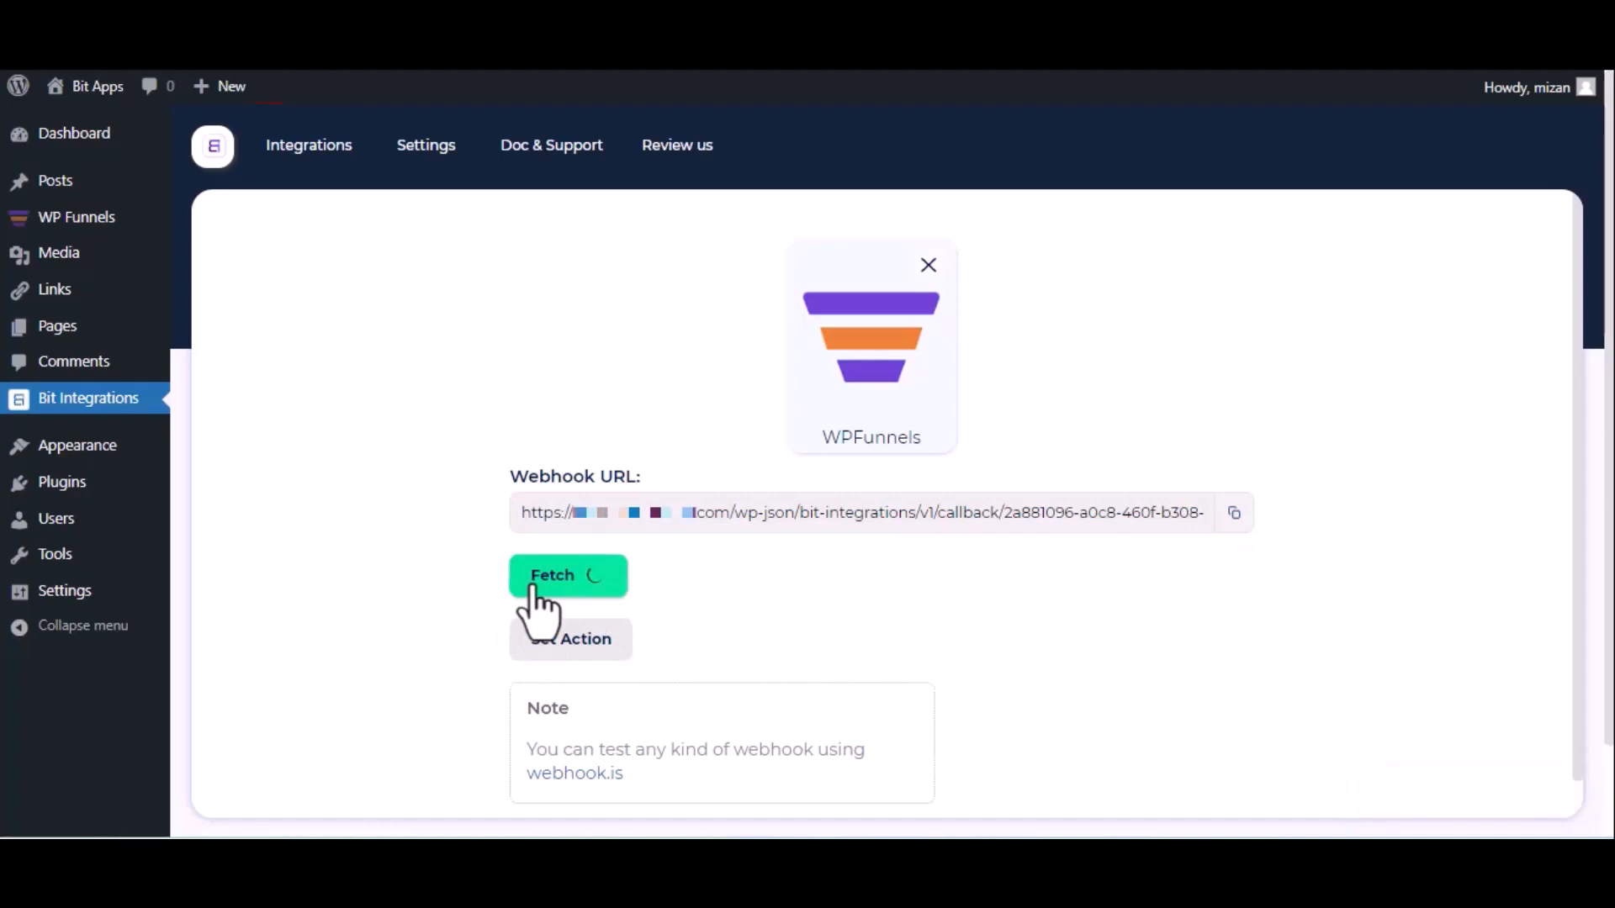
pyautogui.hotkey('ctrl', 'Tab')
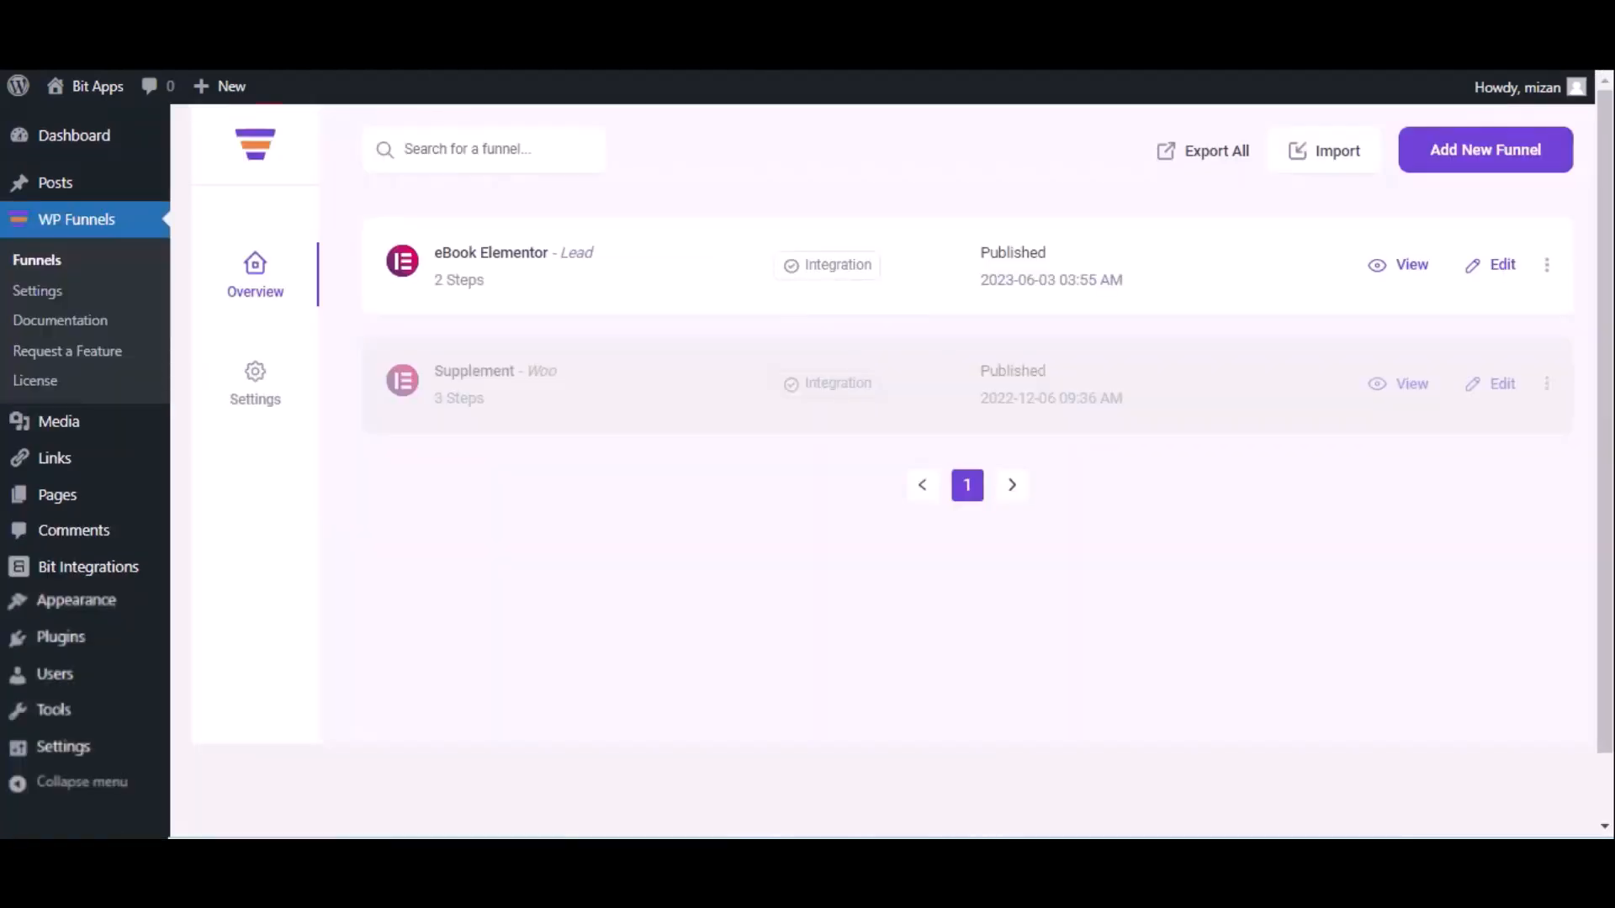
# Open the eBook Elementor funnel's webhook list and start adding a new webhook
pyautogui.click(1502, 266)
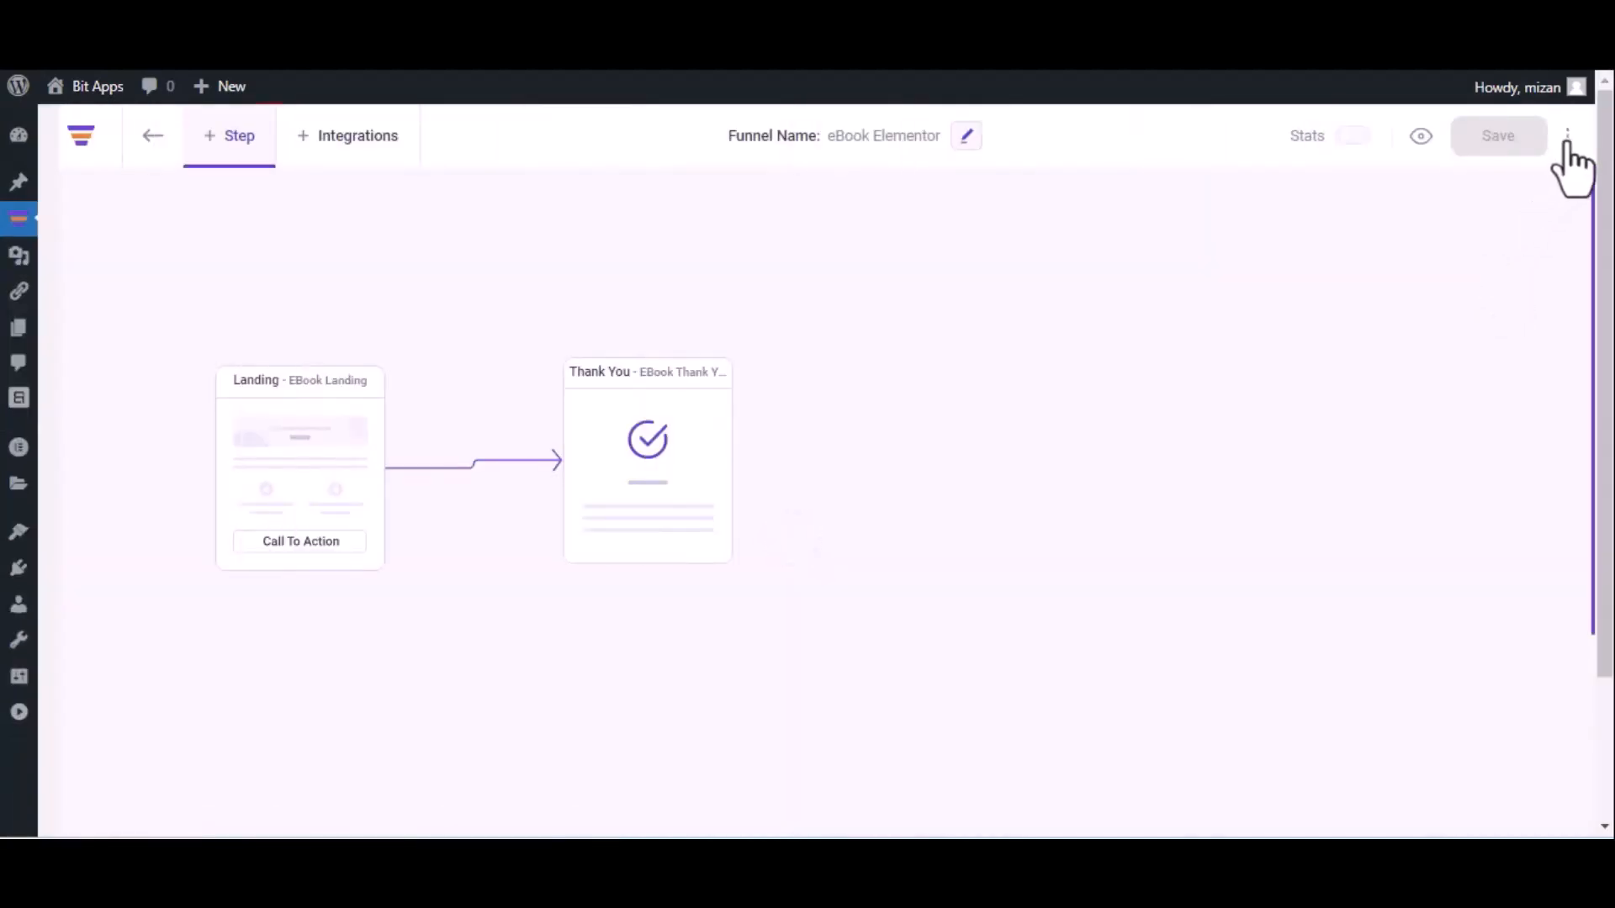
pyautogui.click(1569, 136)
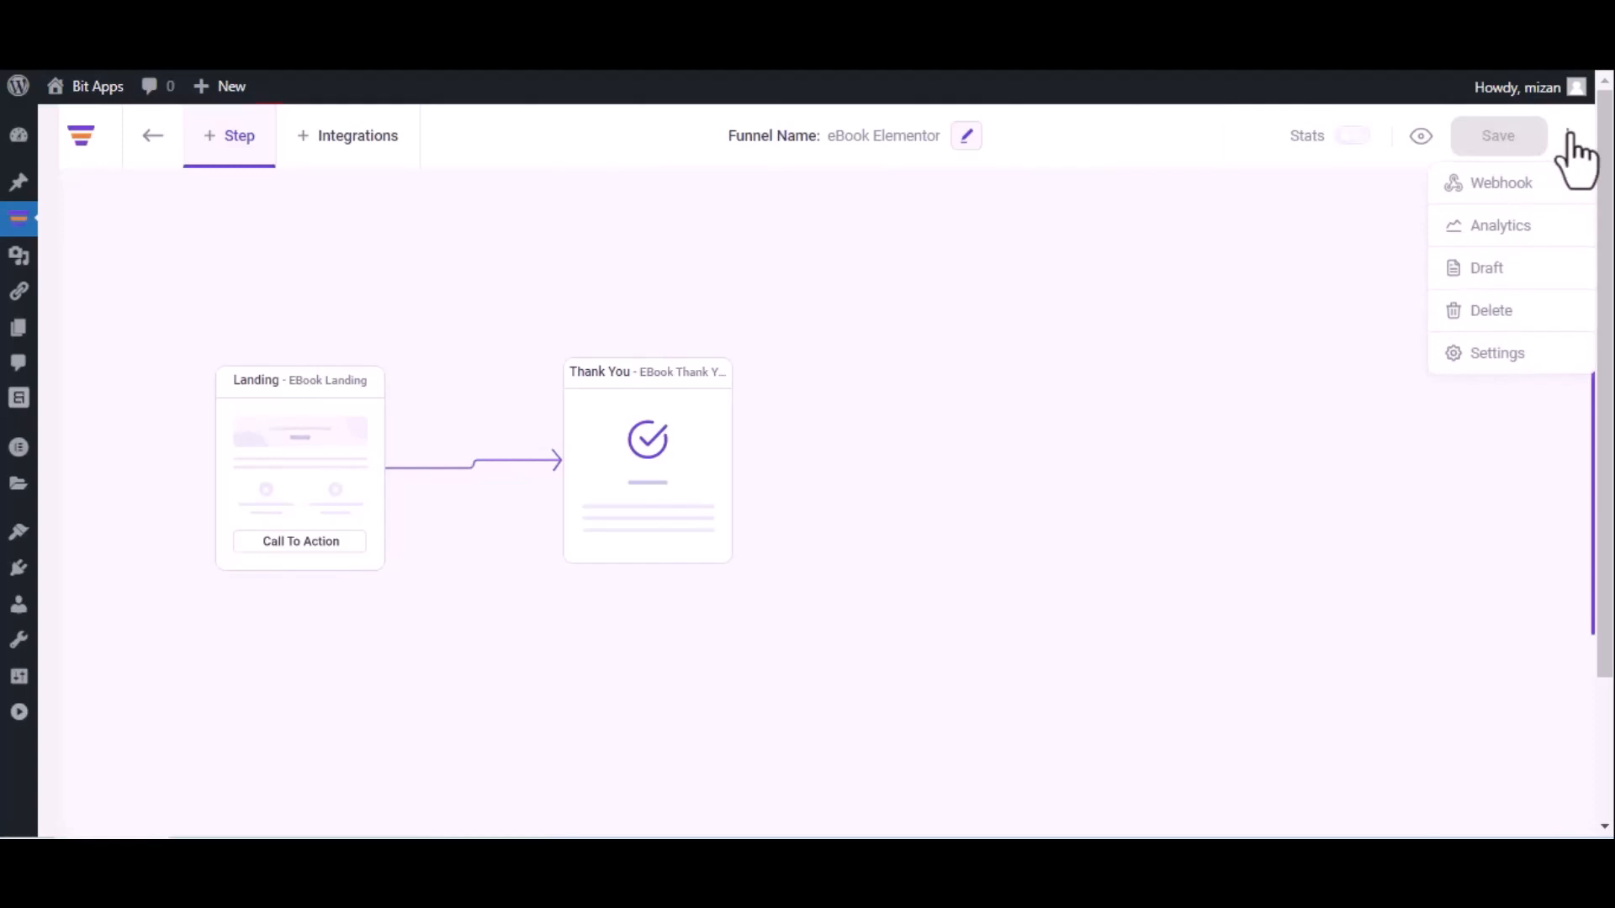
pyautogui.click(1535, 182)
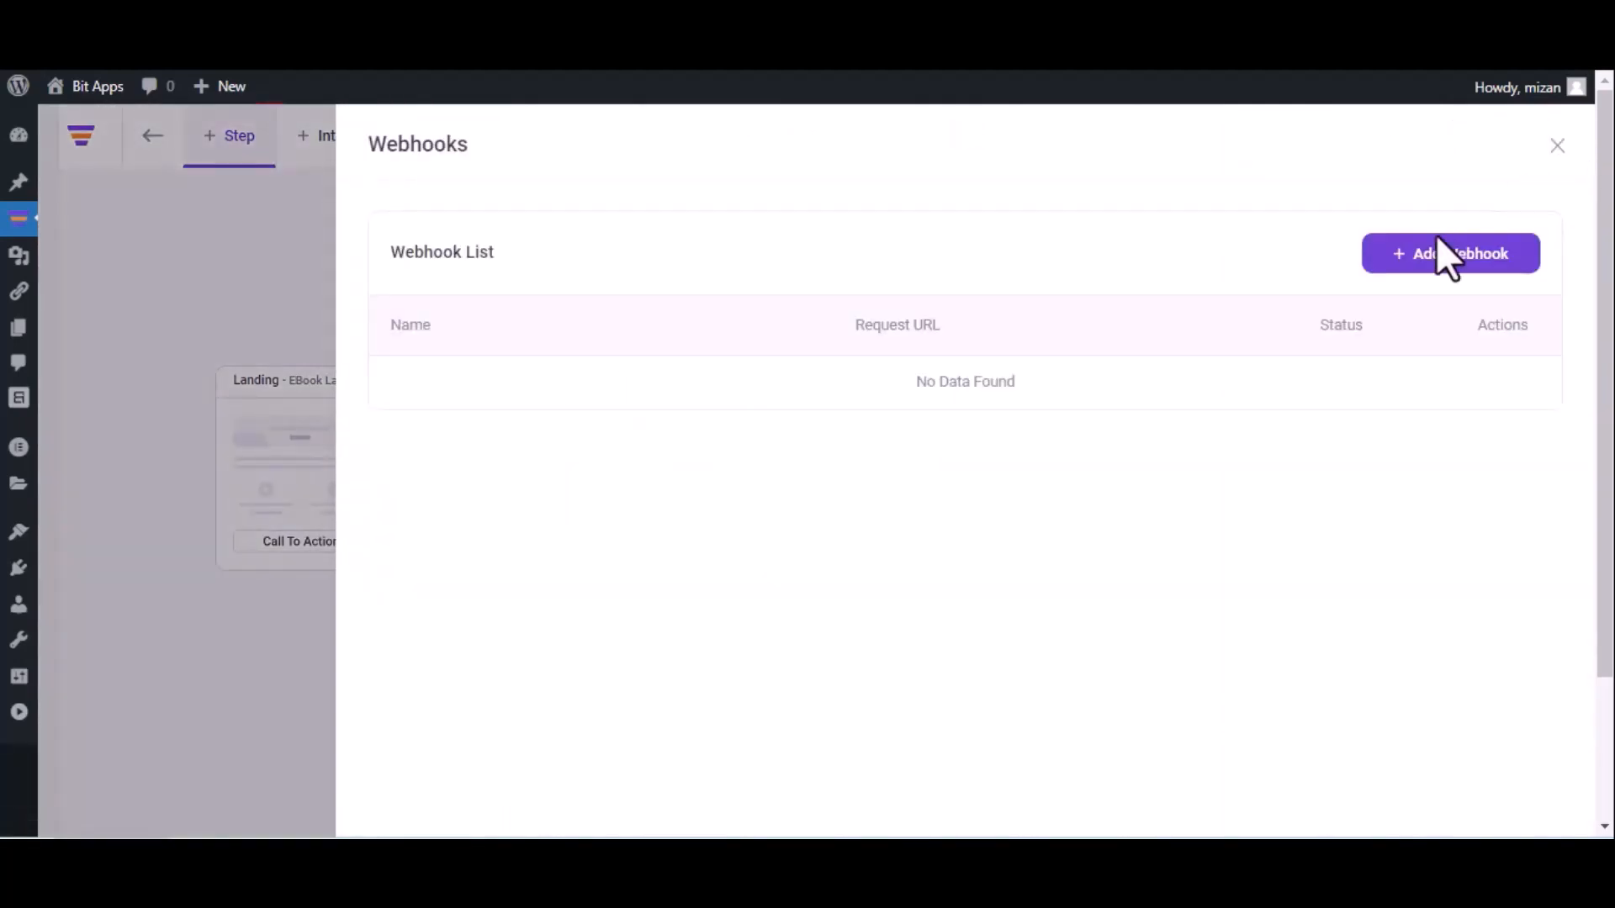
pyautogui.click(1441, 254)
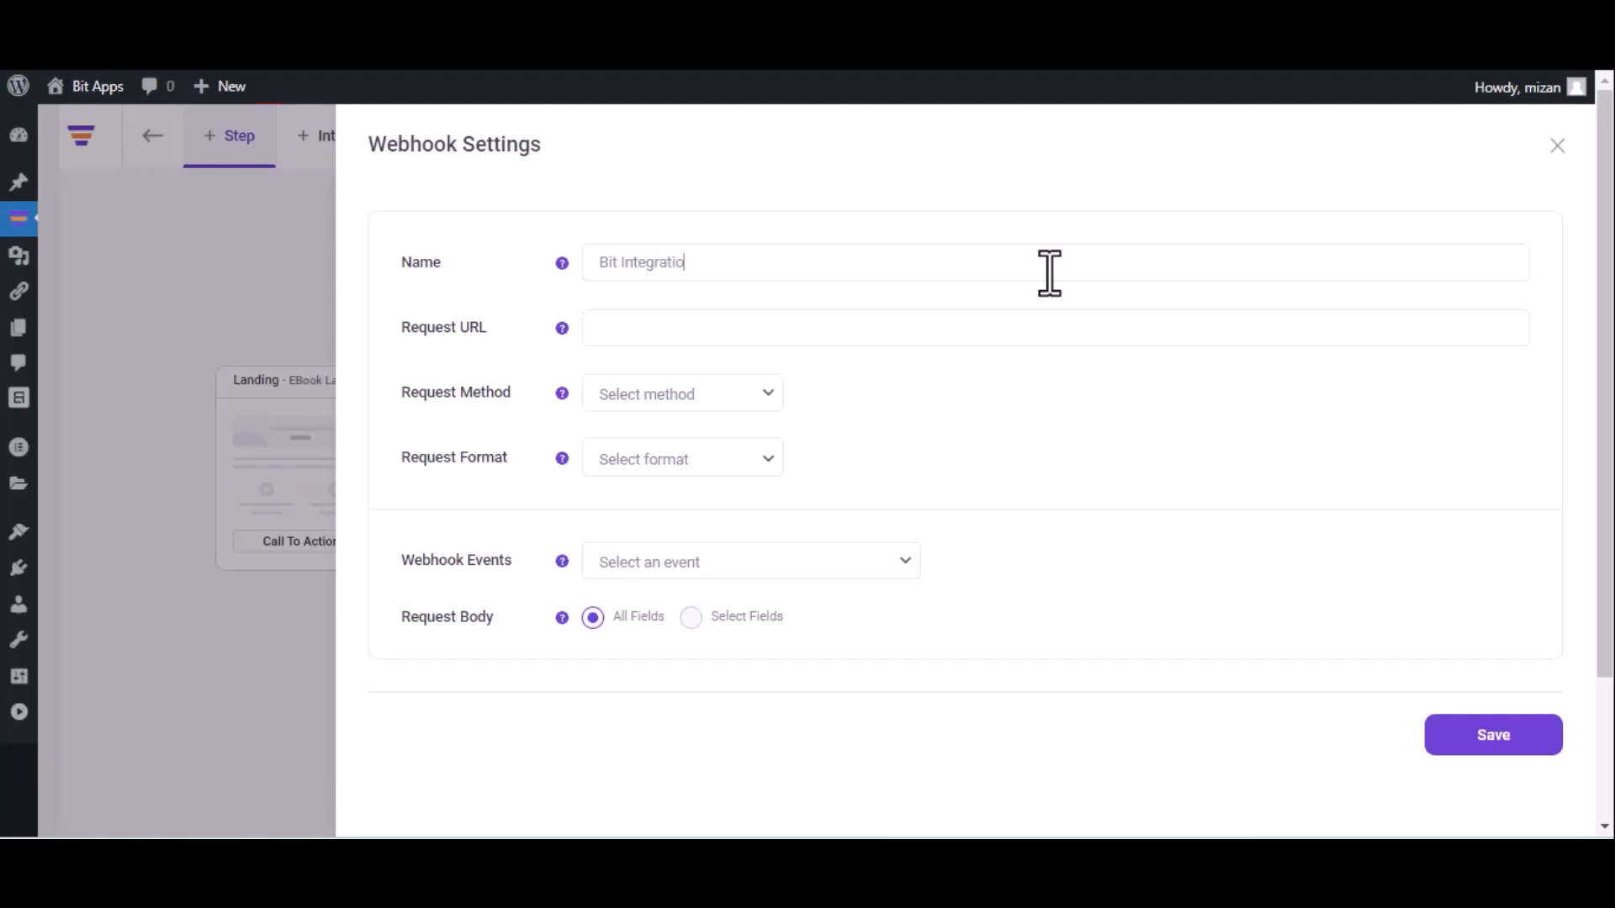
# Save webhook 'Bit Integrations' posting JSON to the pasted callback URL after eBook Landing opt-ins
pyautogui.click(1050, 271)
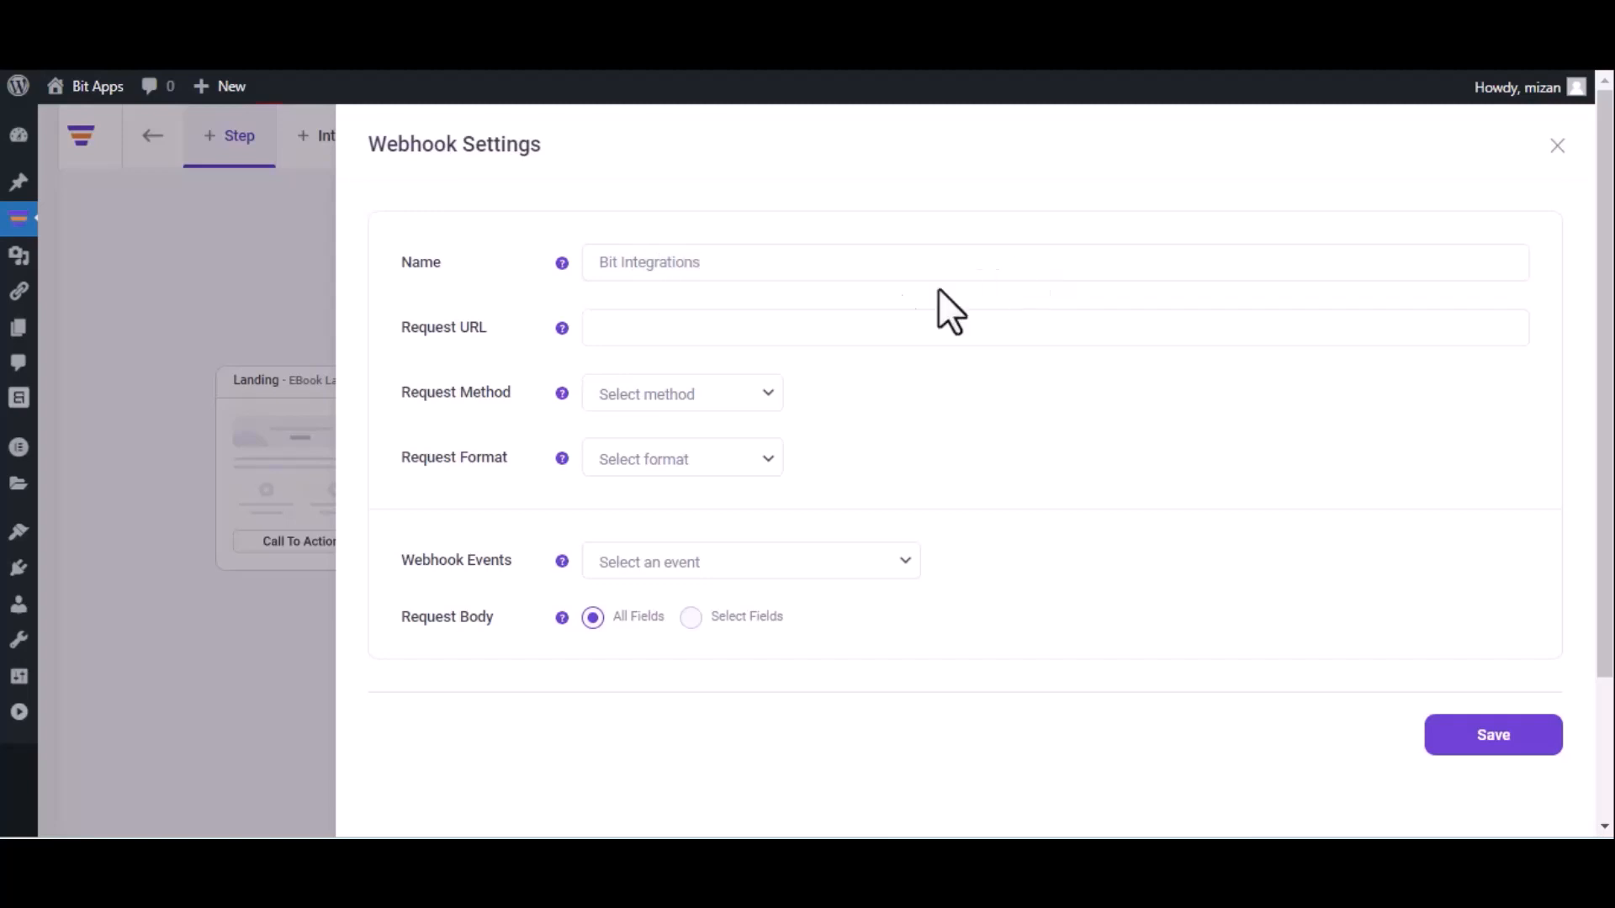
pyautogui.click(803, 326)
pyautogui.hotkey('ctrl', 'v')
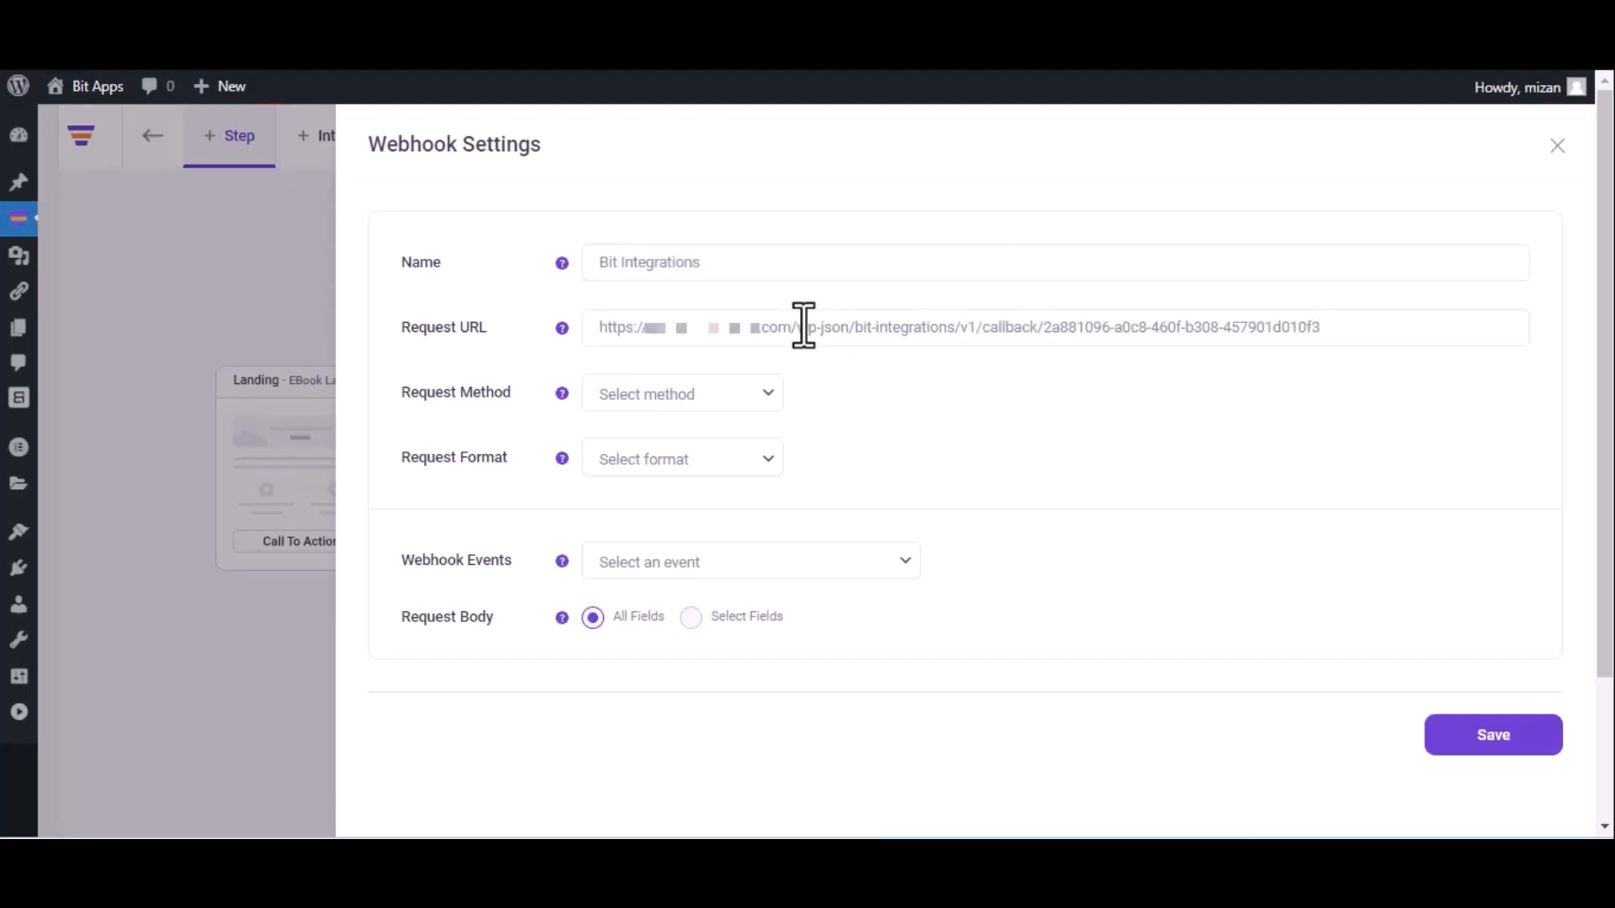
pyautogui.click(697, 403)
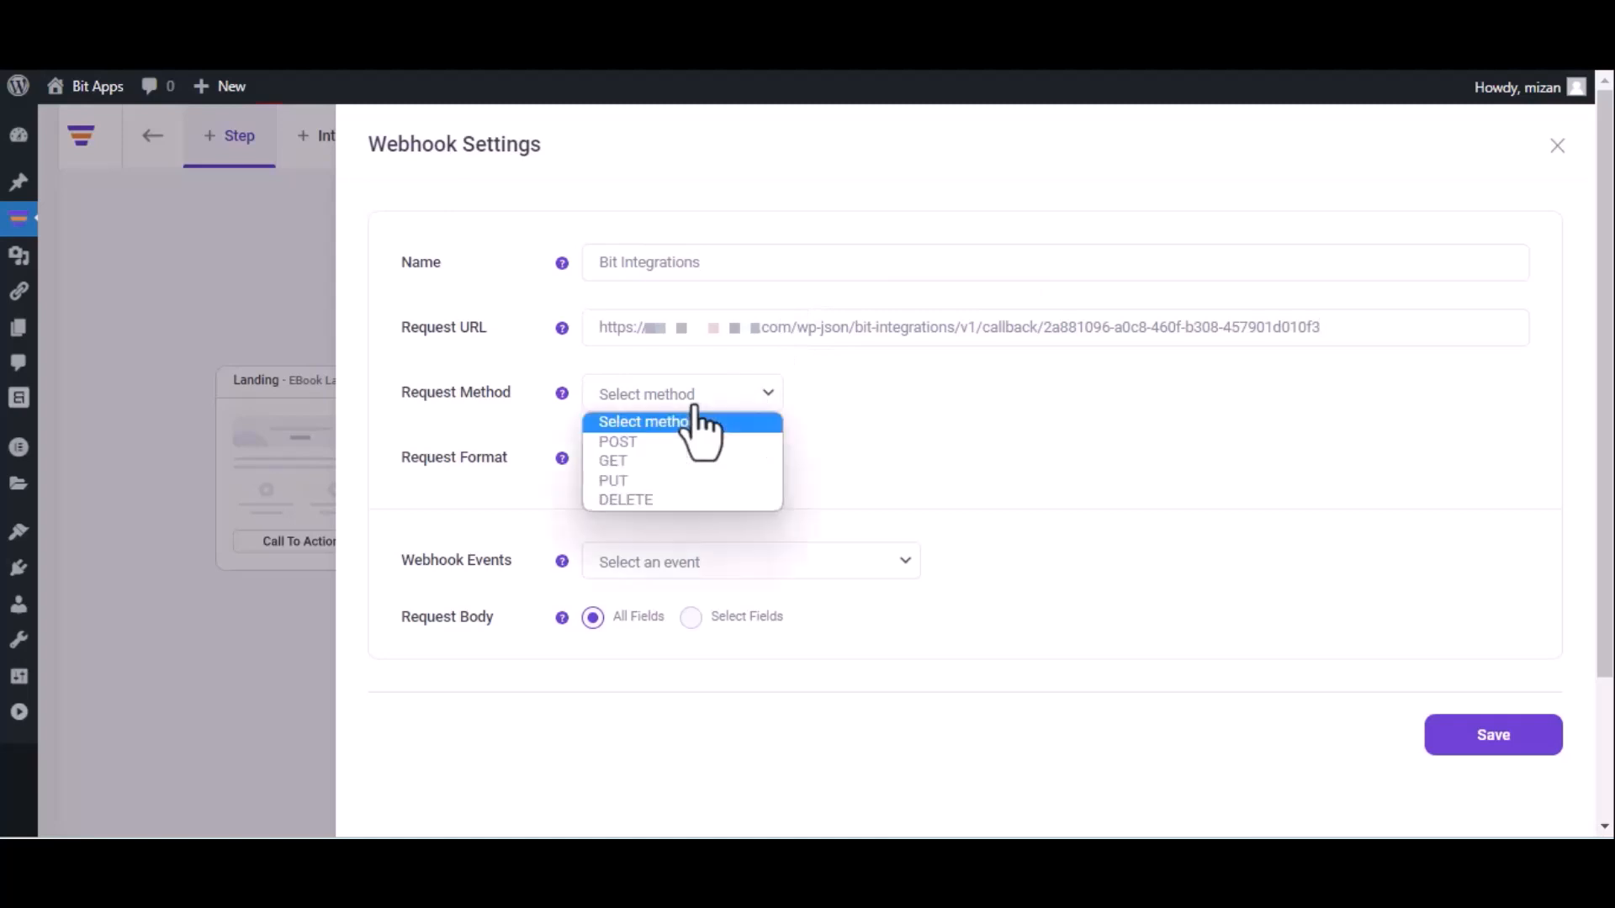
pyautogui.click(679, 444)
pyautogui.click(683, 458)
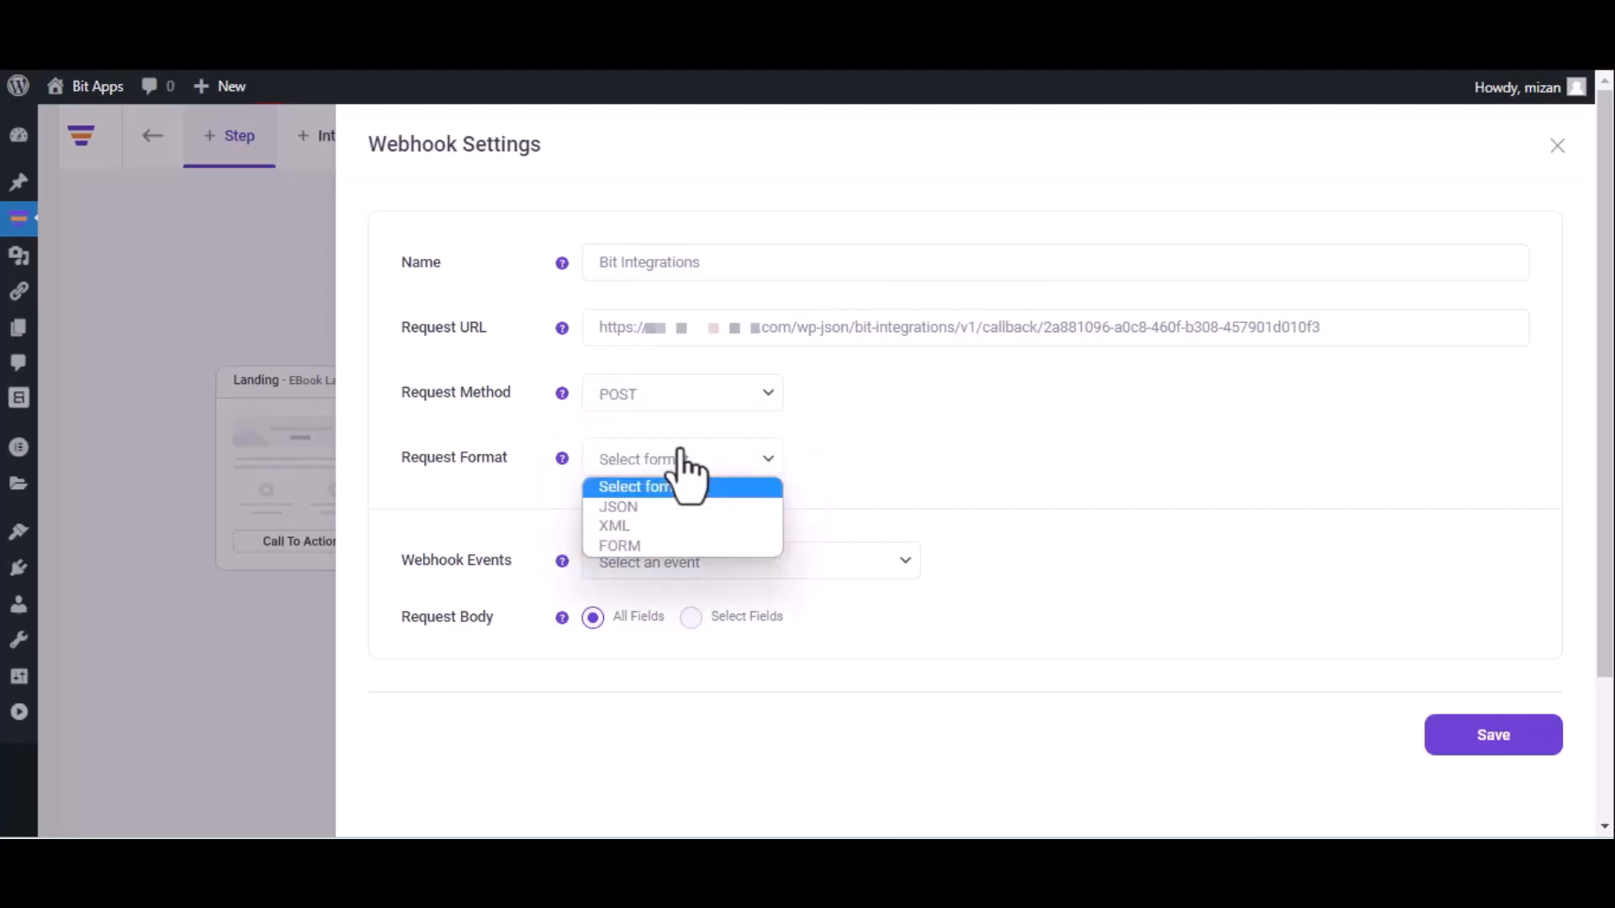
pyautogui.click(668, 507)
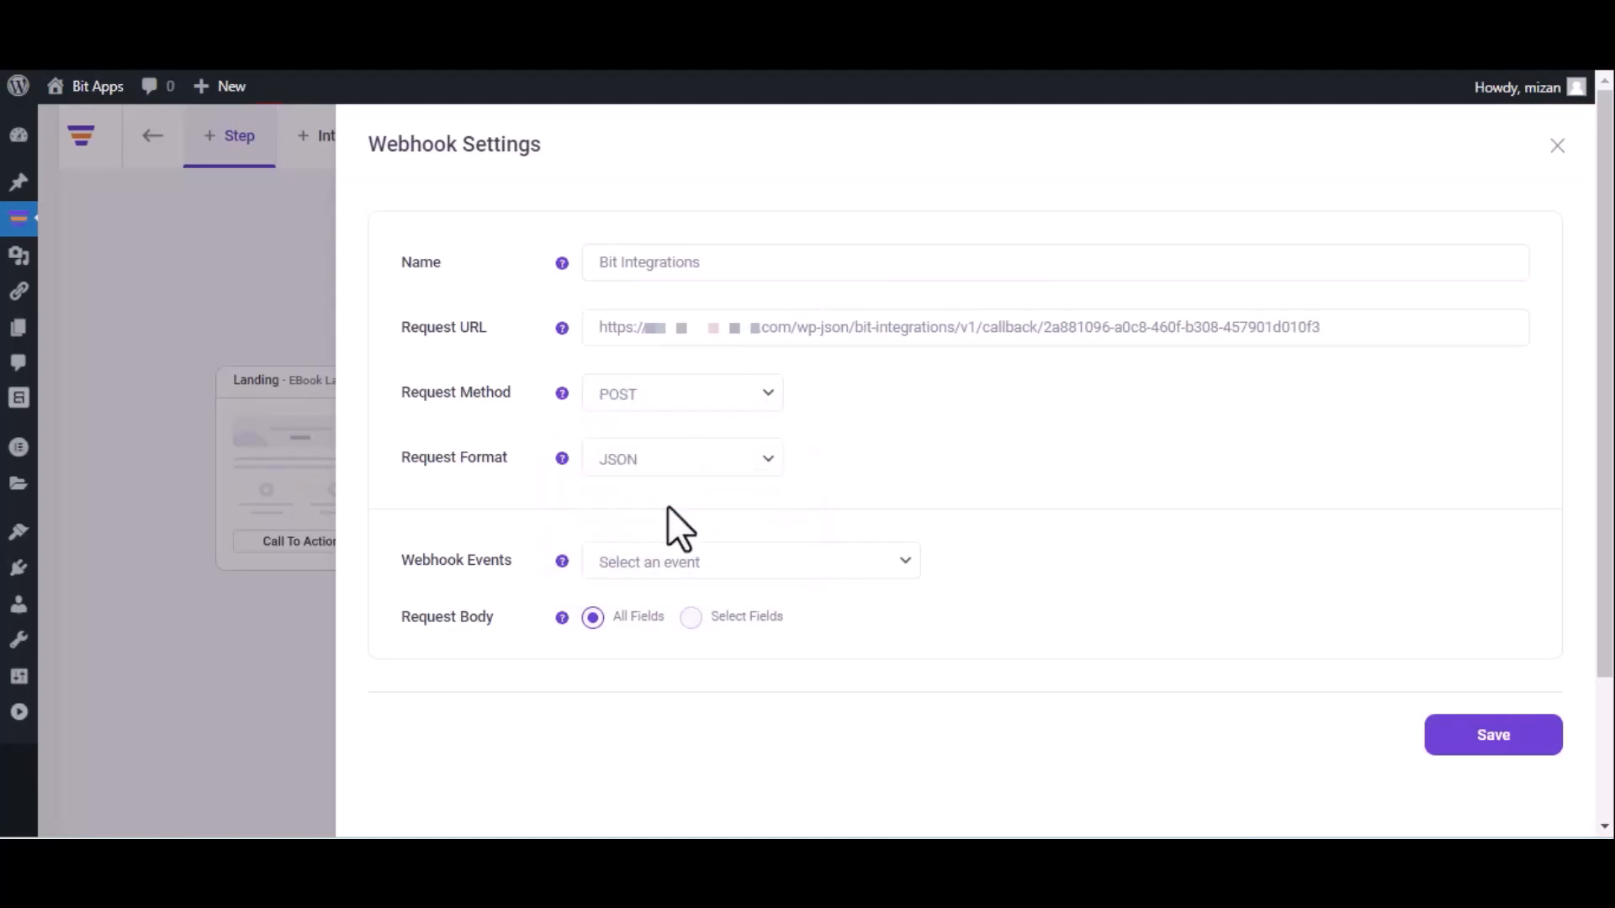
pyautogui.click(707, 562)
pyautogui.click(705, 612)
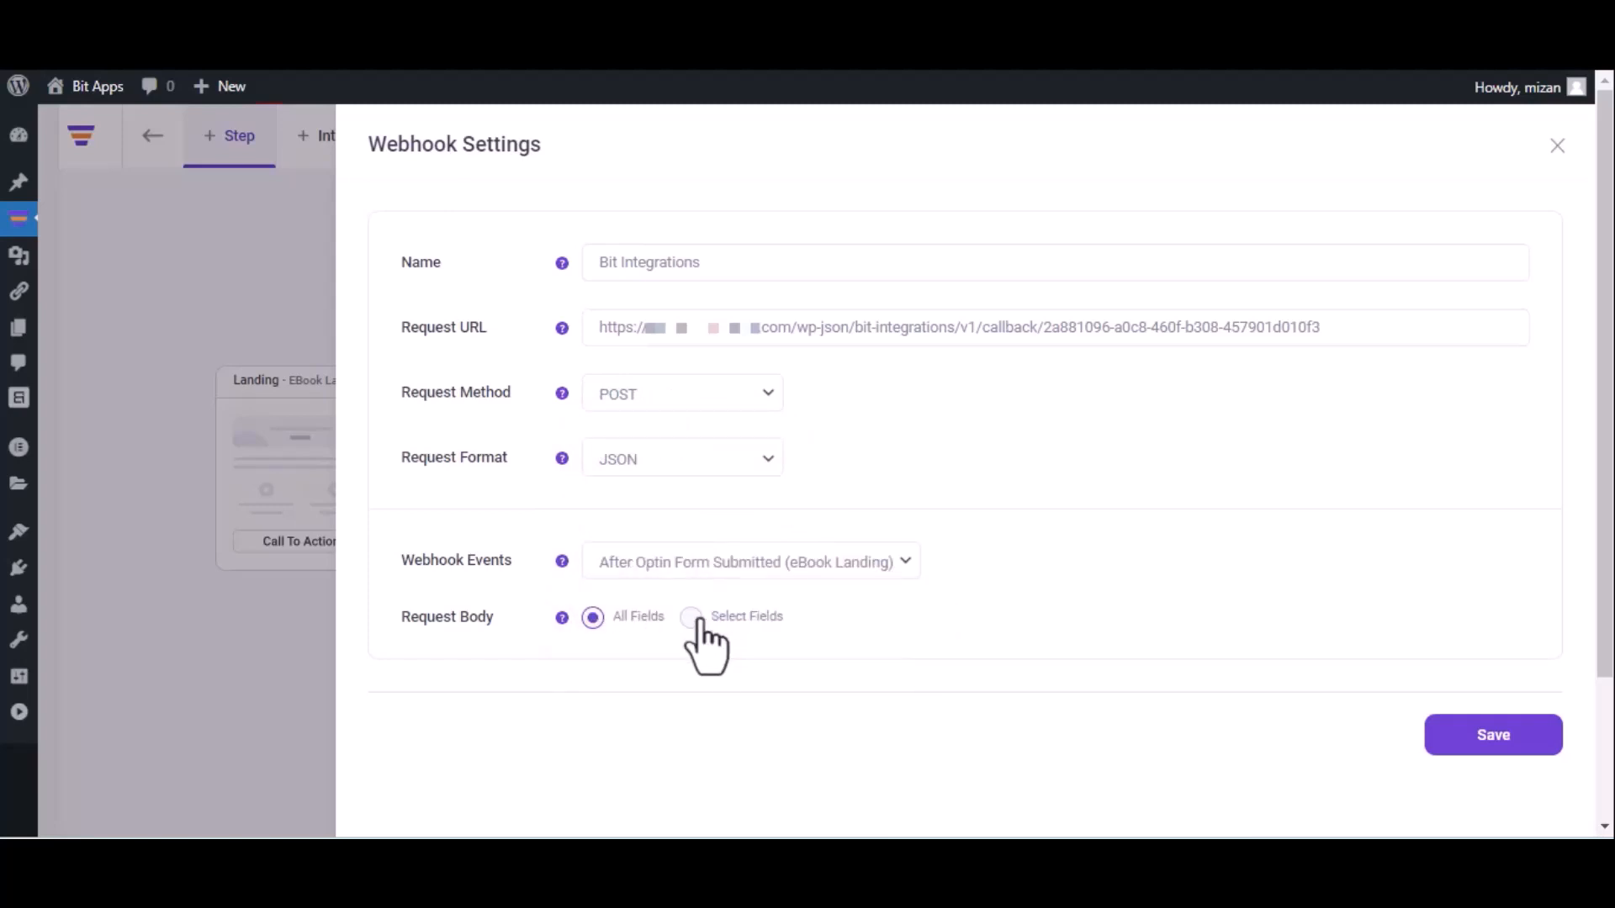
pyautogui.click(1491, 740)
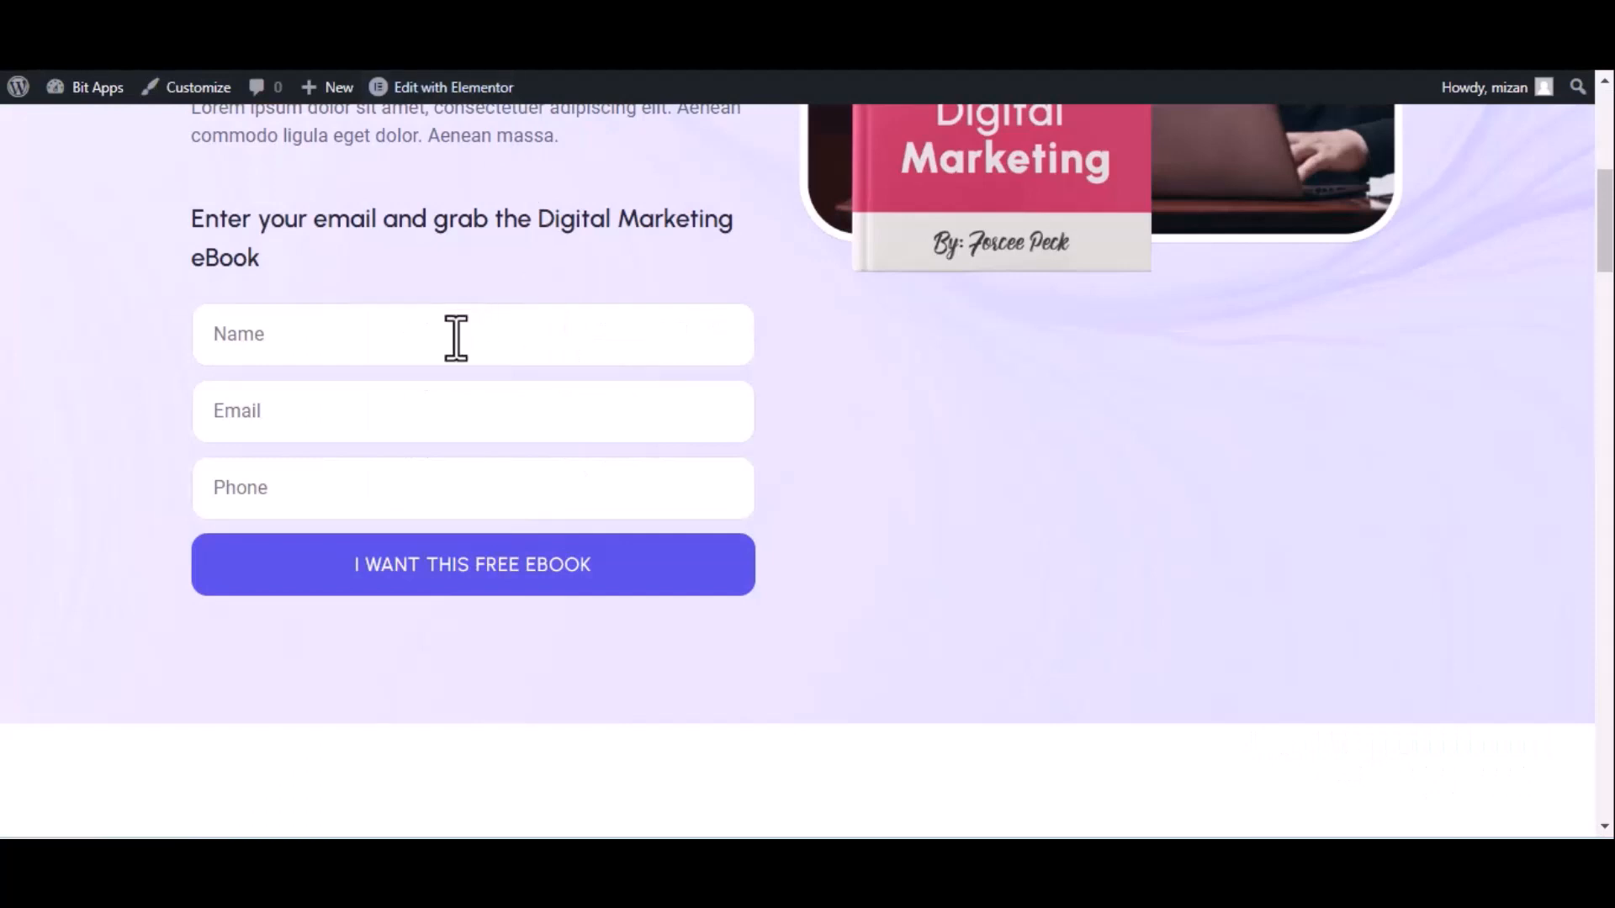
# Submit the eBook opt-in form with name 'Bit Integrations', a contact e-mail and a phone number
pyautogui.click(456, 338)
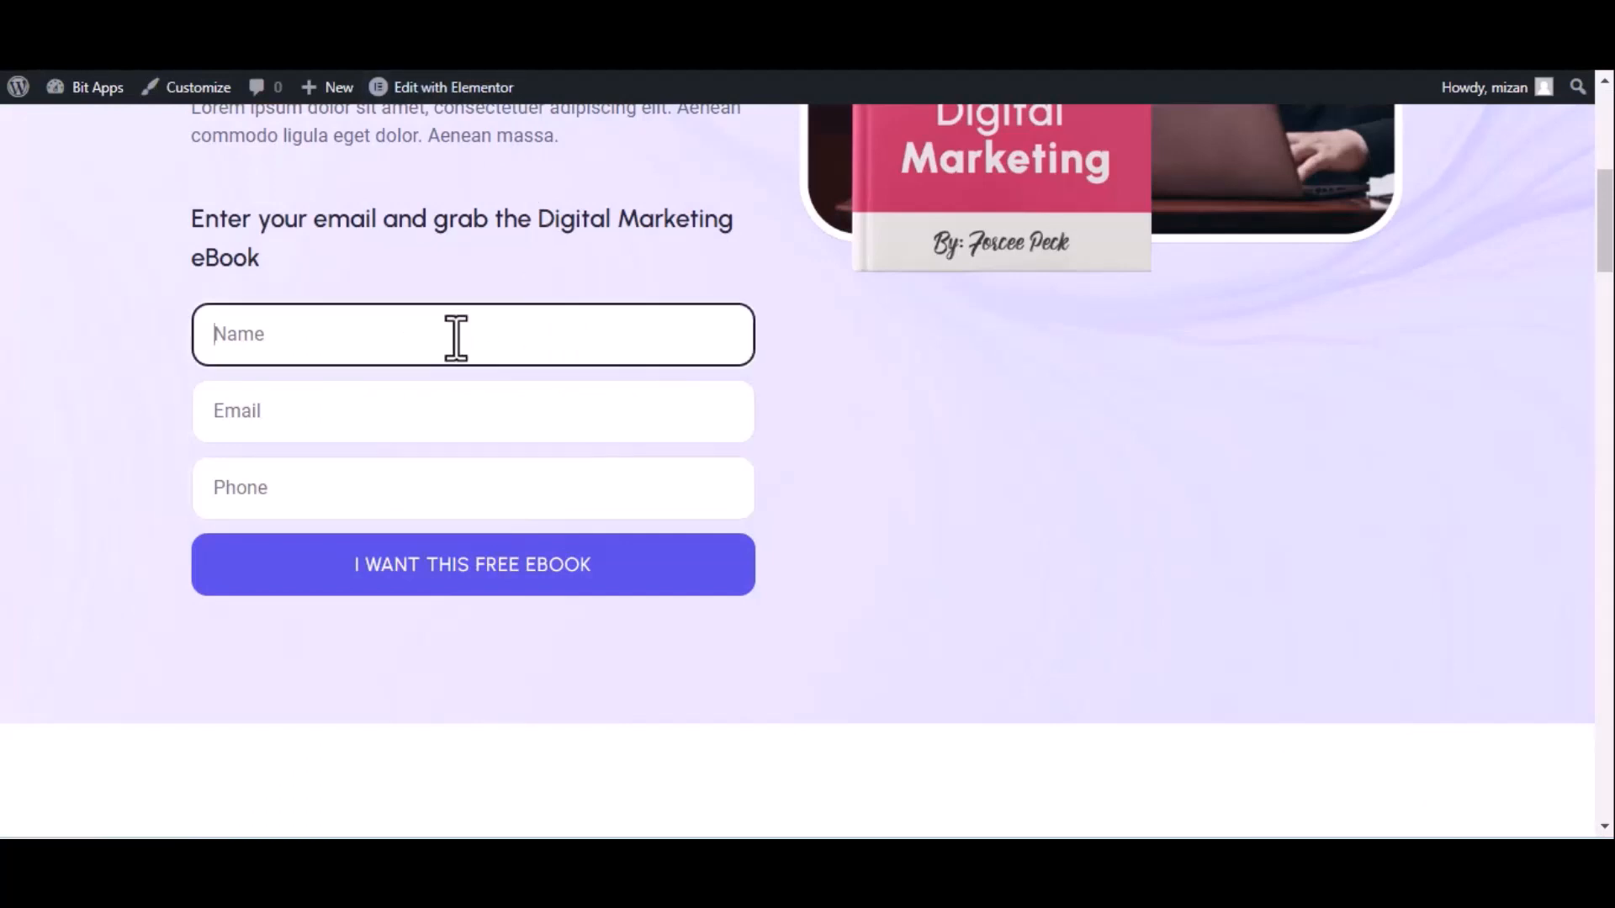
pyautogui.write('Bit Integrati')
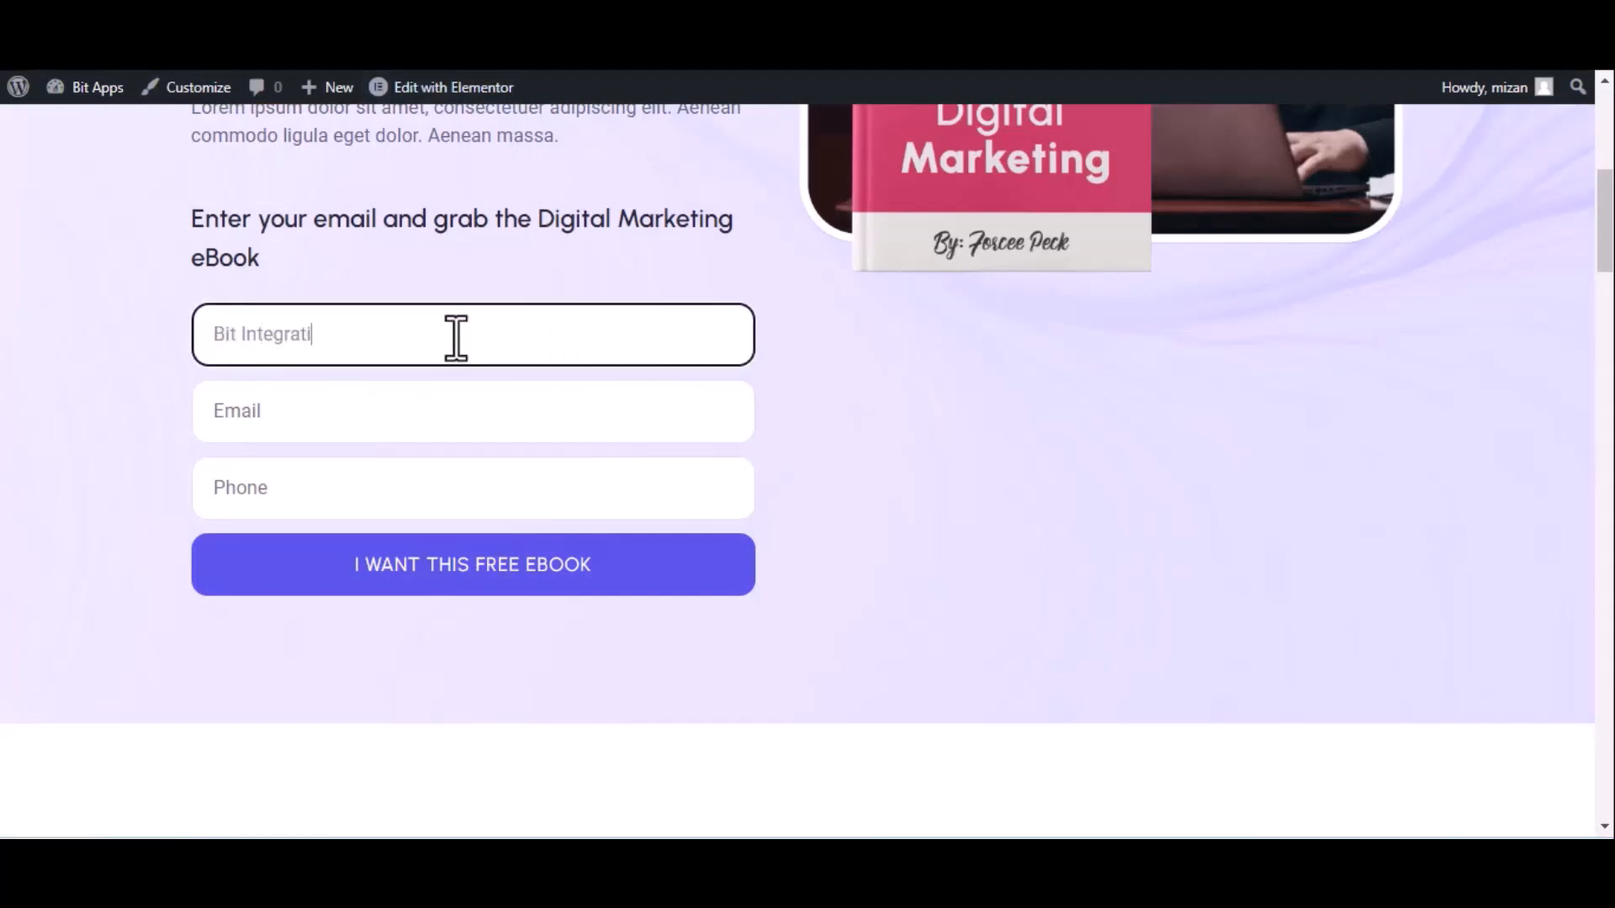
pyautogui.write('ons')
pyautogui.click(359, 429)
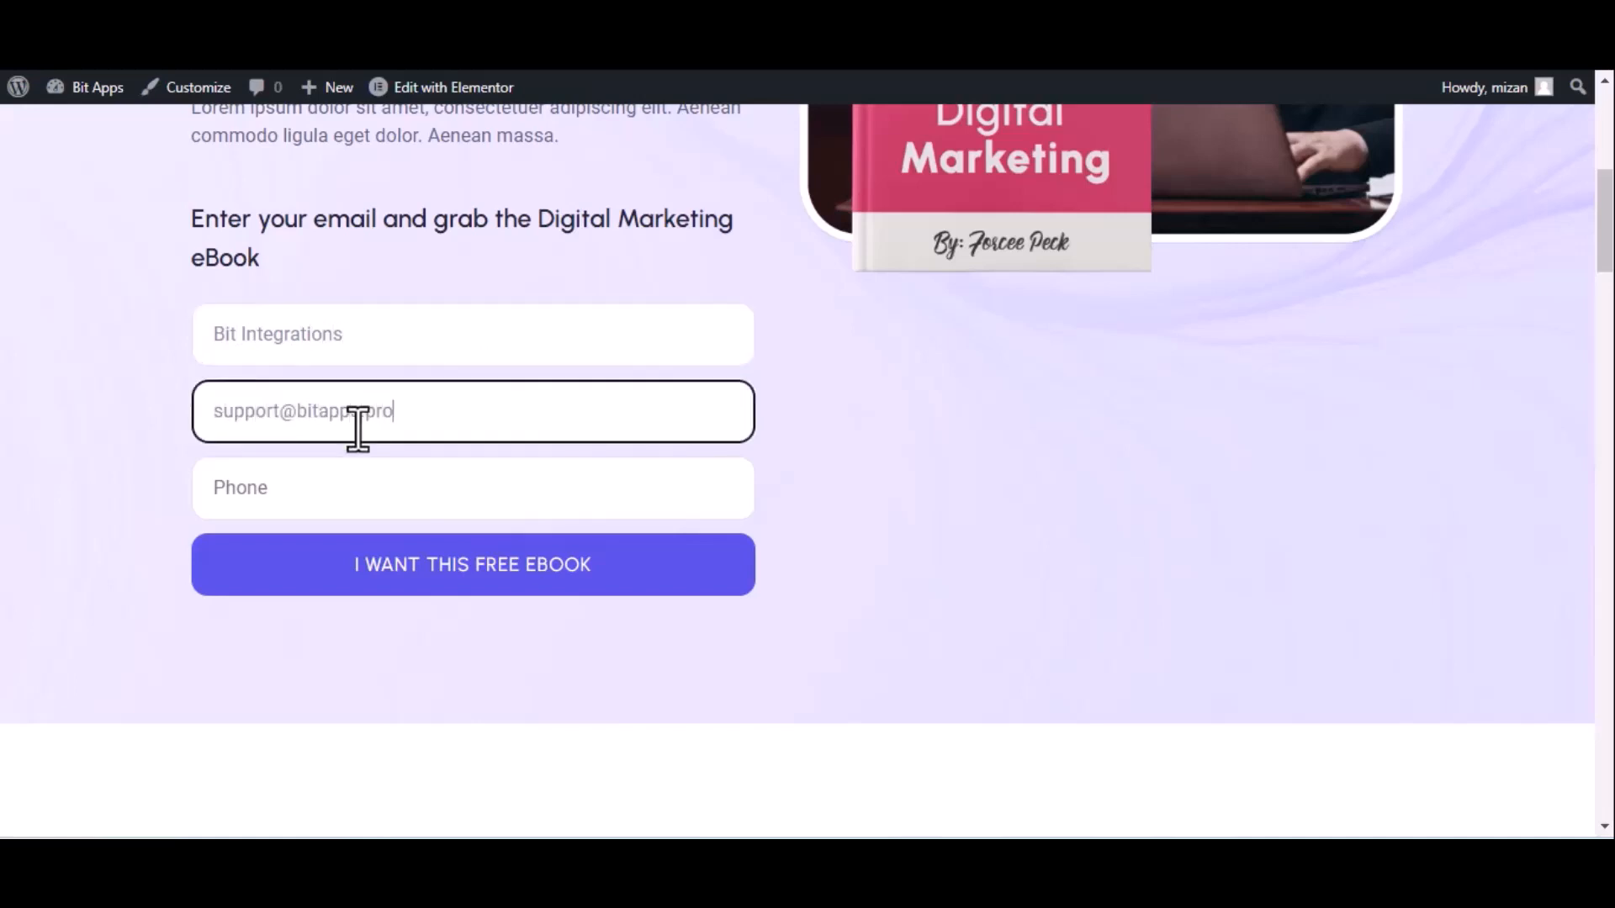
pyautogui.click(359, 486)
pyautogui.write('44455')
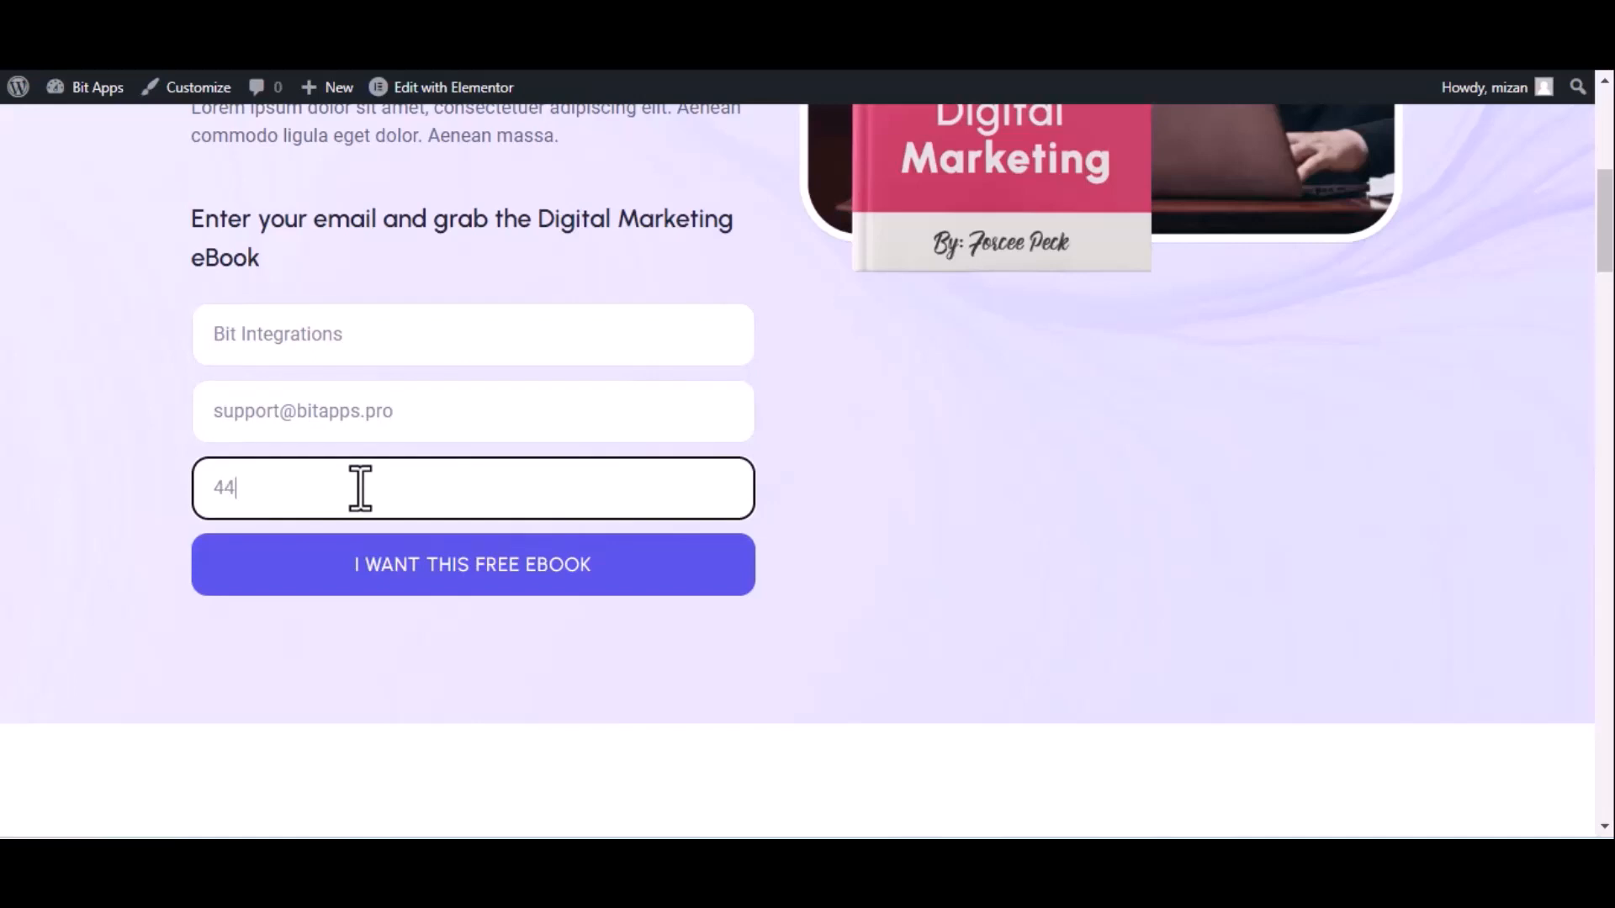
pyautogui.write('5666')
pyautogui.click(414, 567)
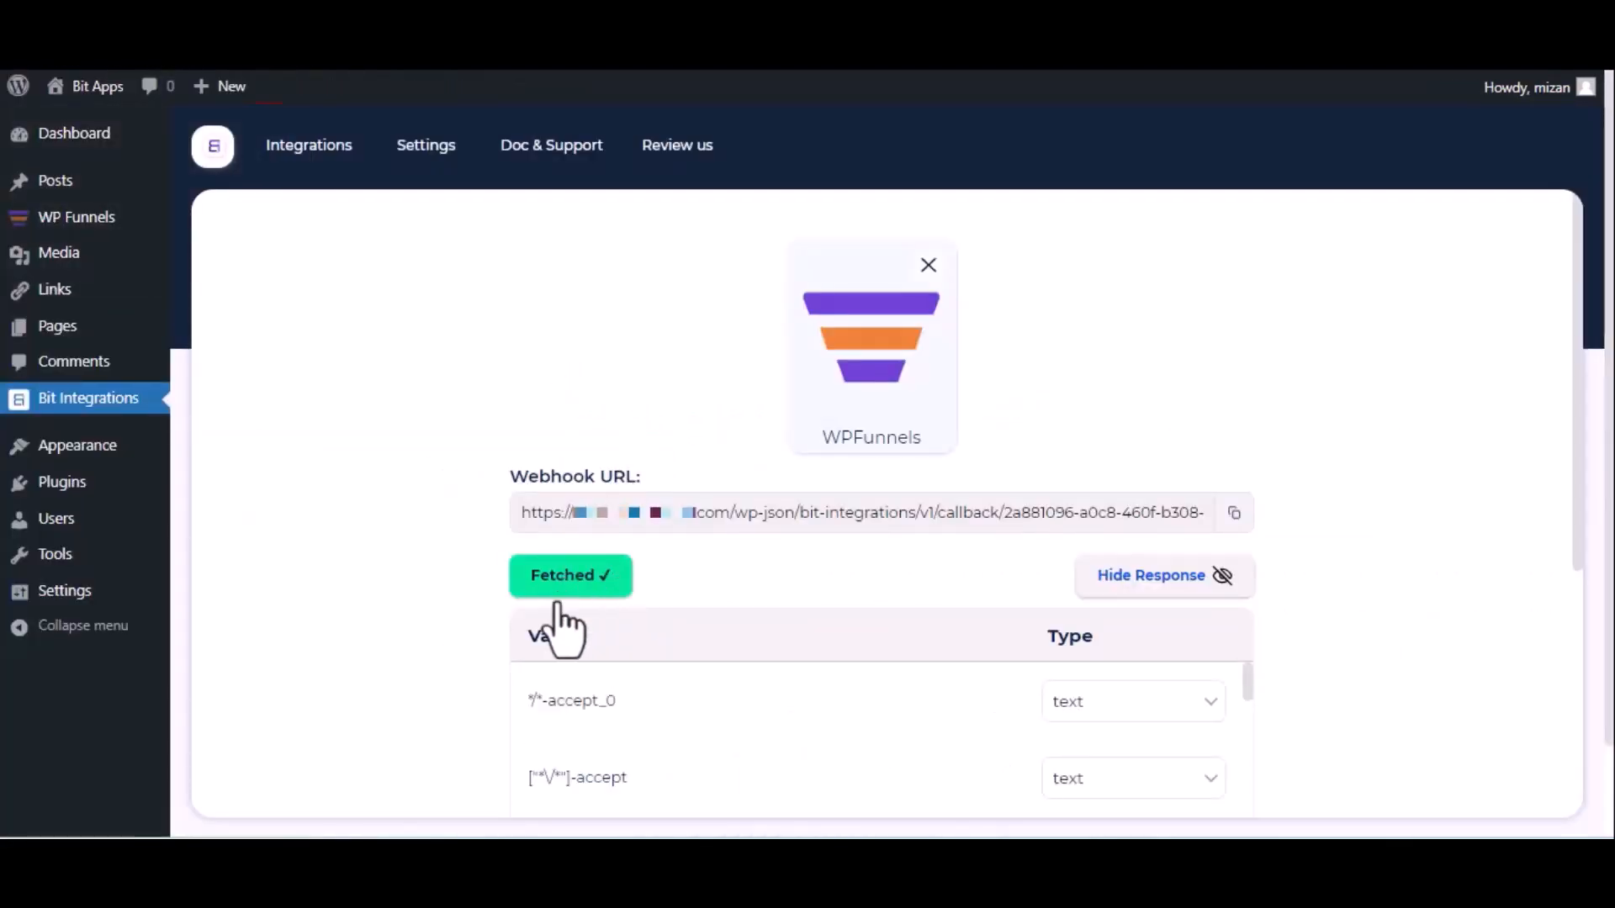
# Choose Albato as the action app and create a new automation in the Albato dashboard
pyautogui.scroll(-5, 570, 618)
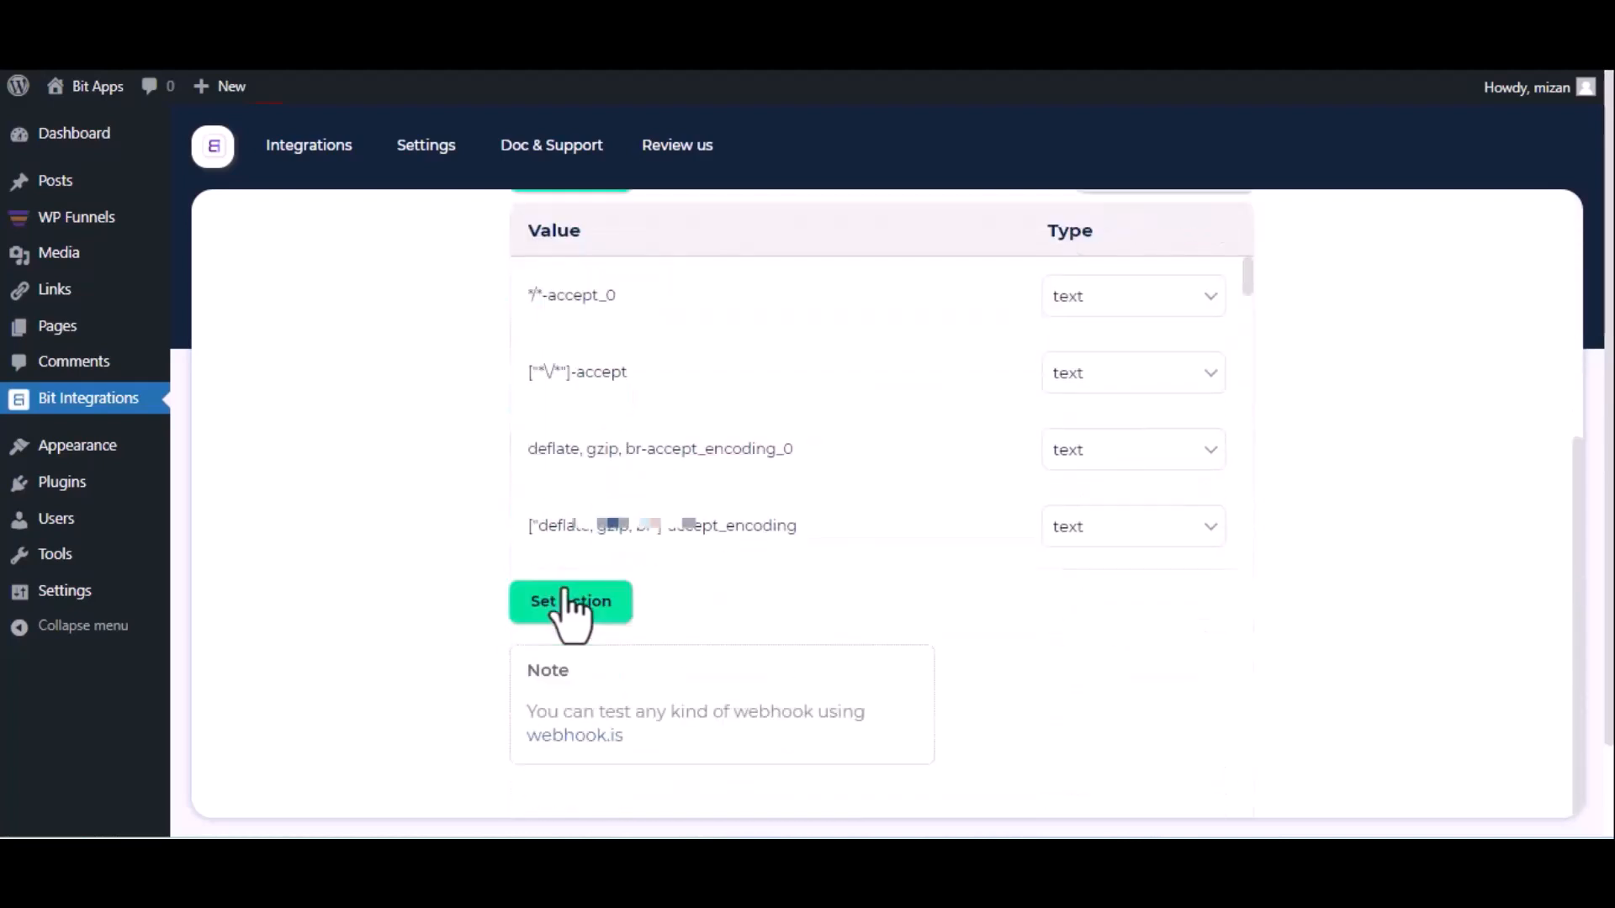
pyautogui.click(567, 598)
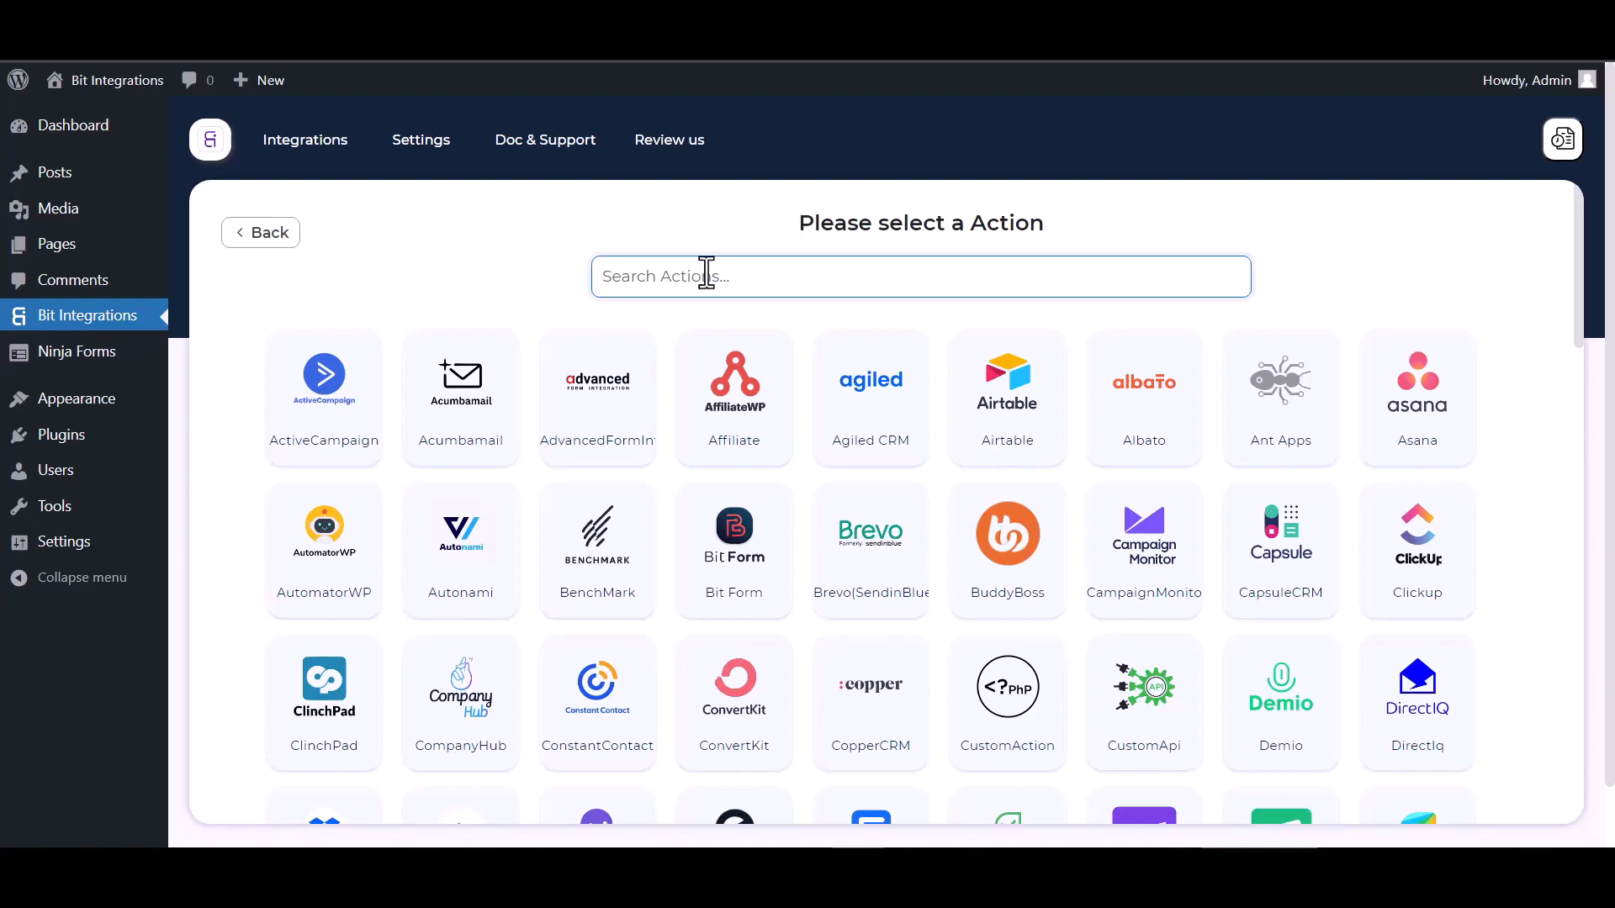
pyautogui.write('al')
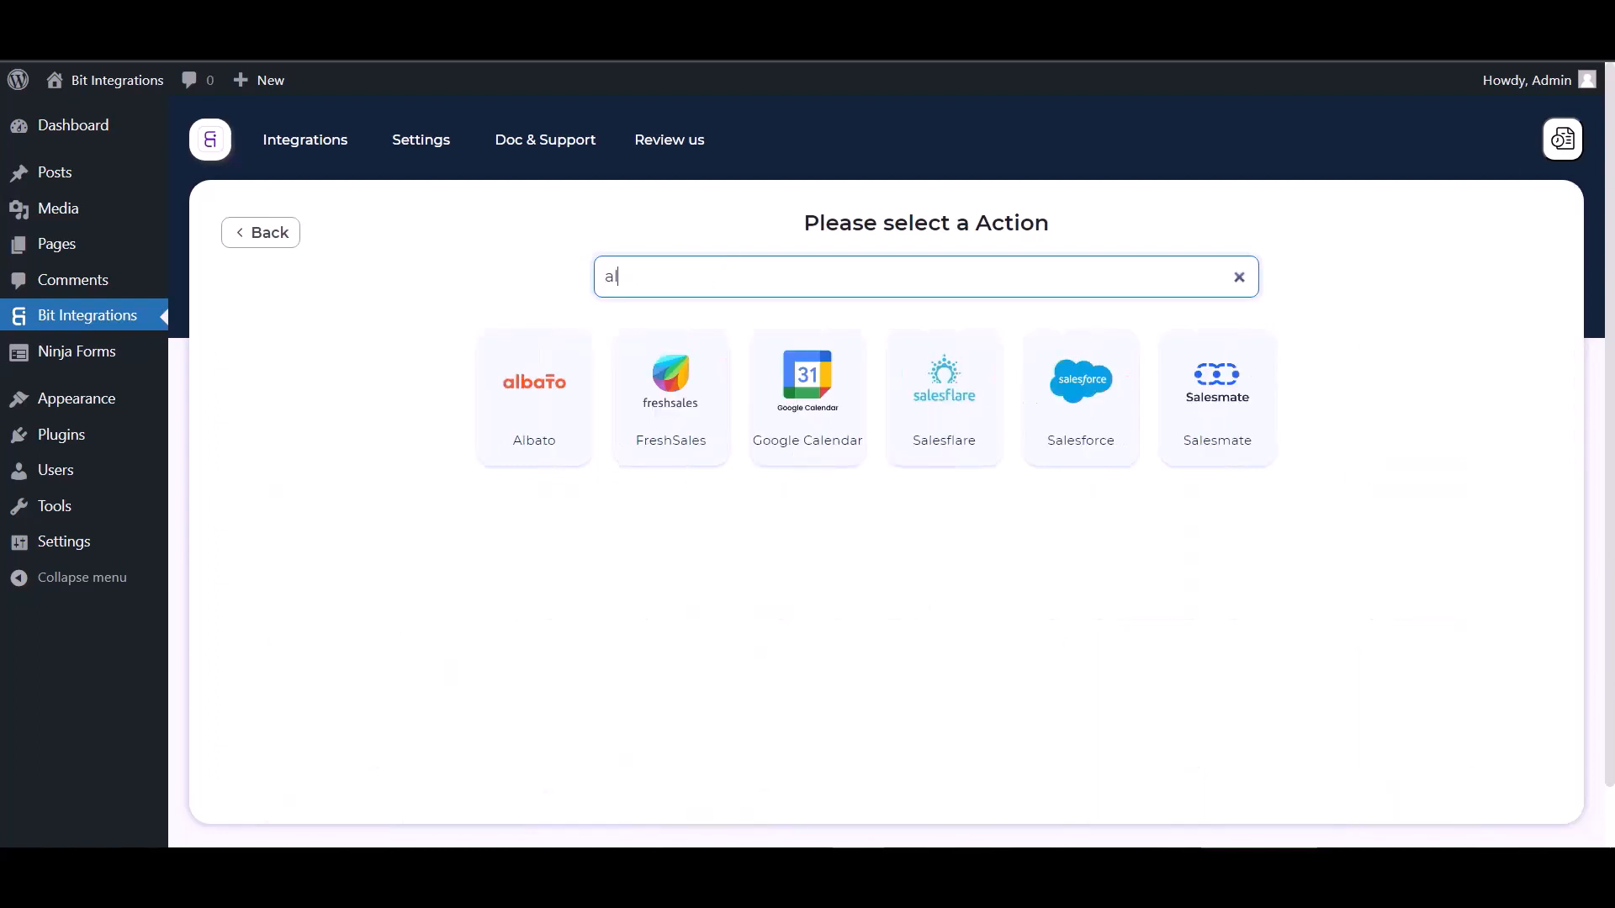
pyautogui.click(530, 373)
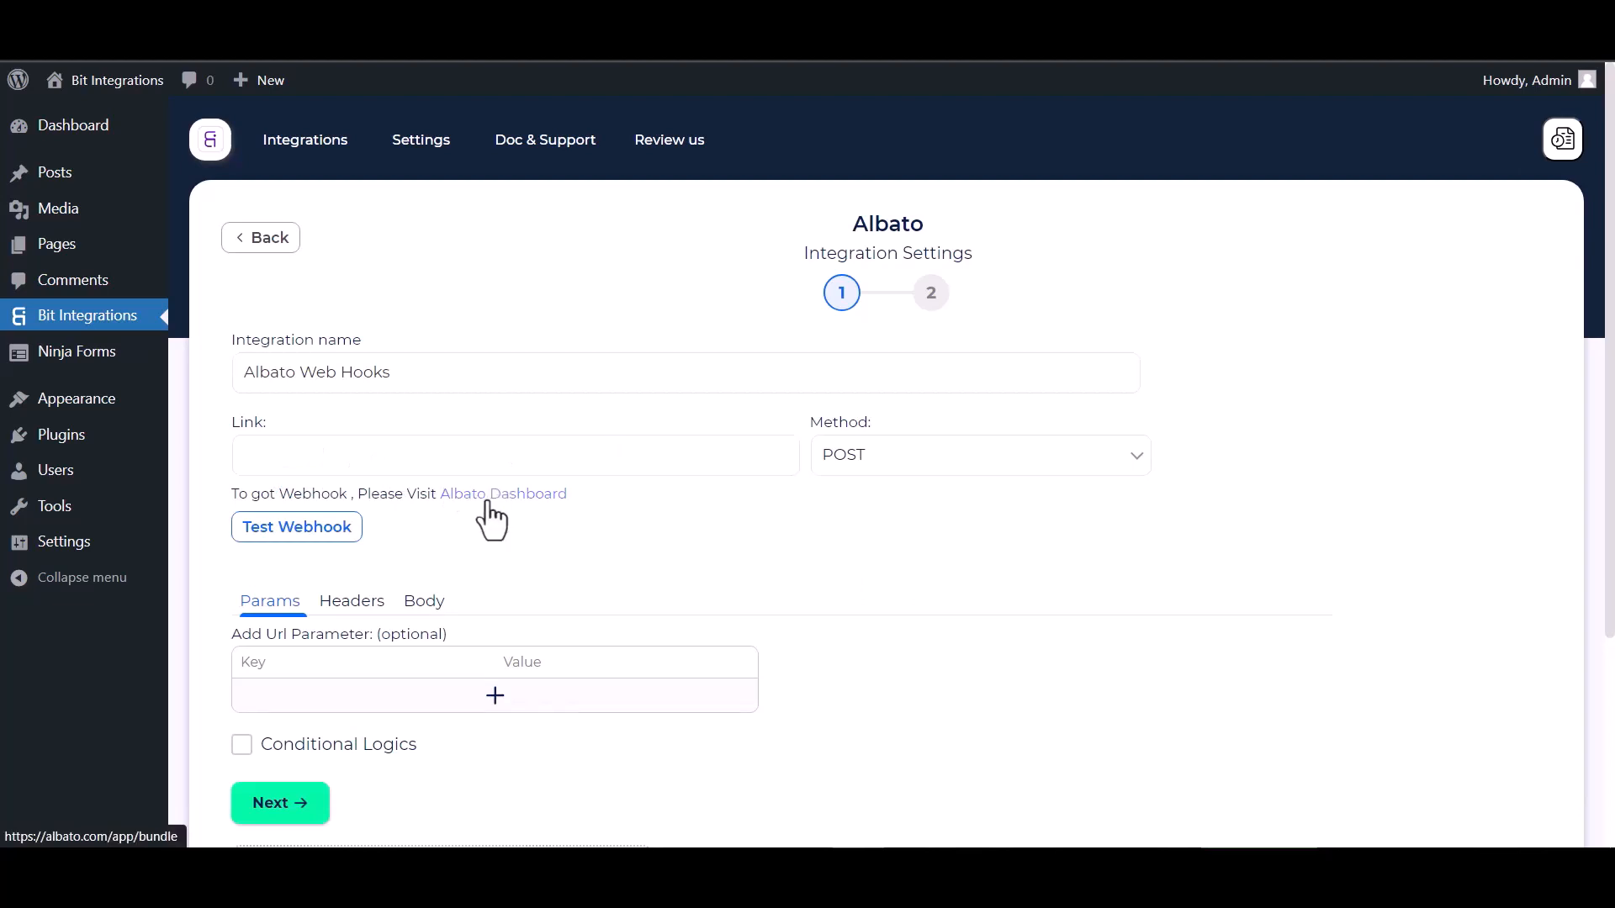
pyautogui.click(489, 504)
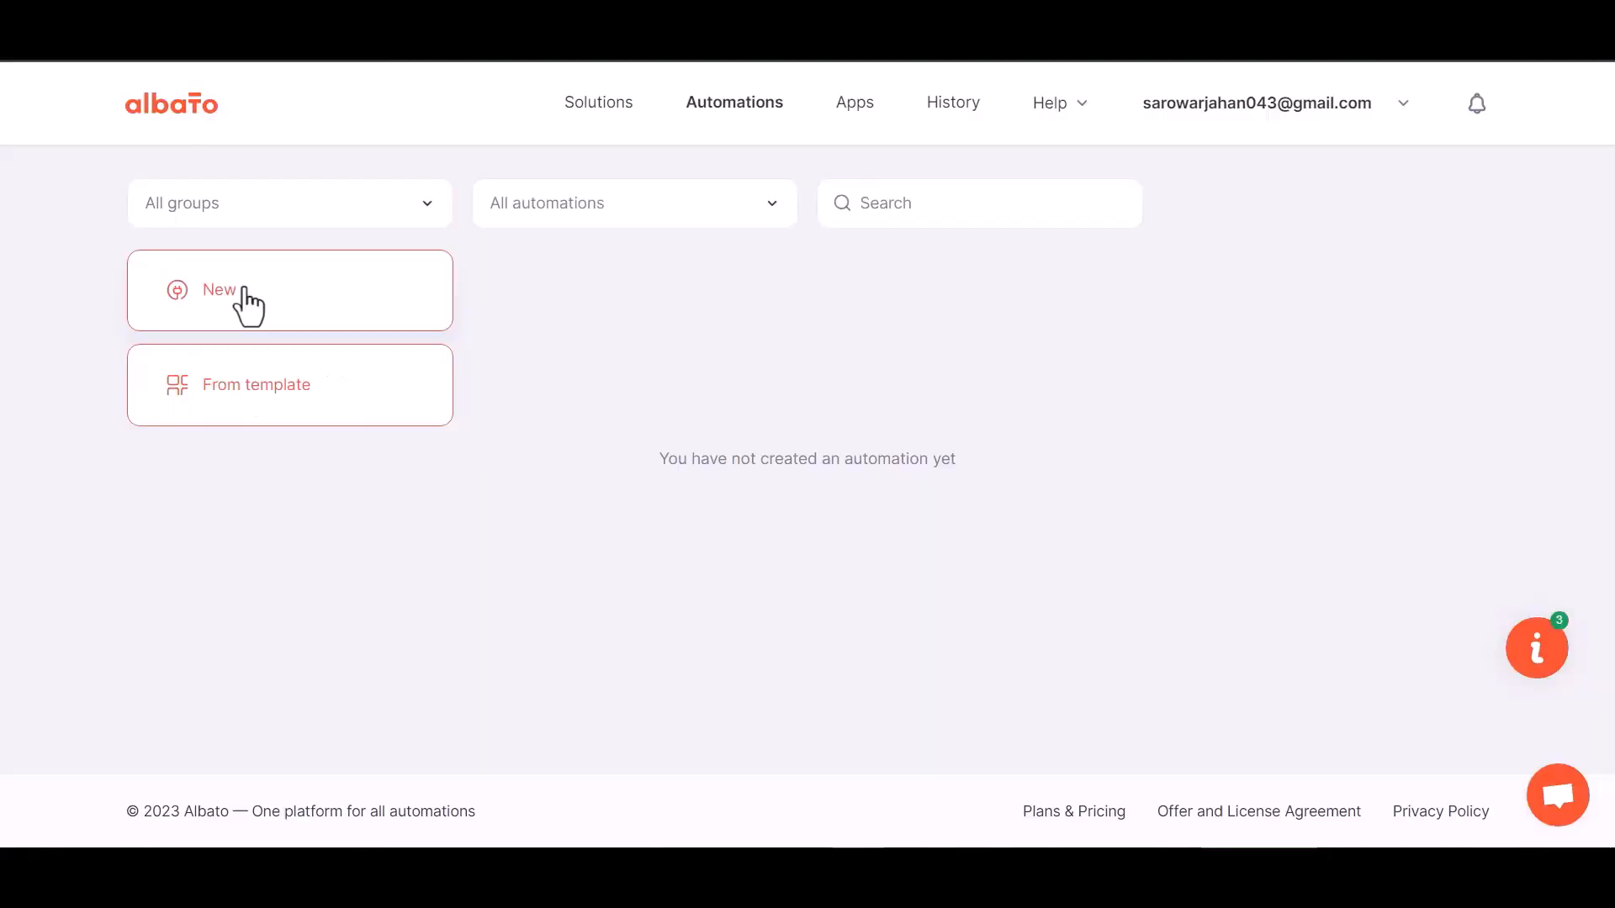
pyautogui.click(245, 296)
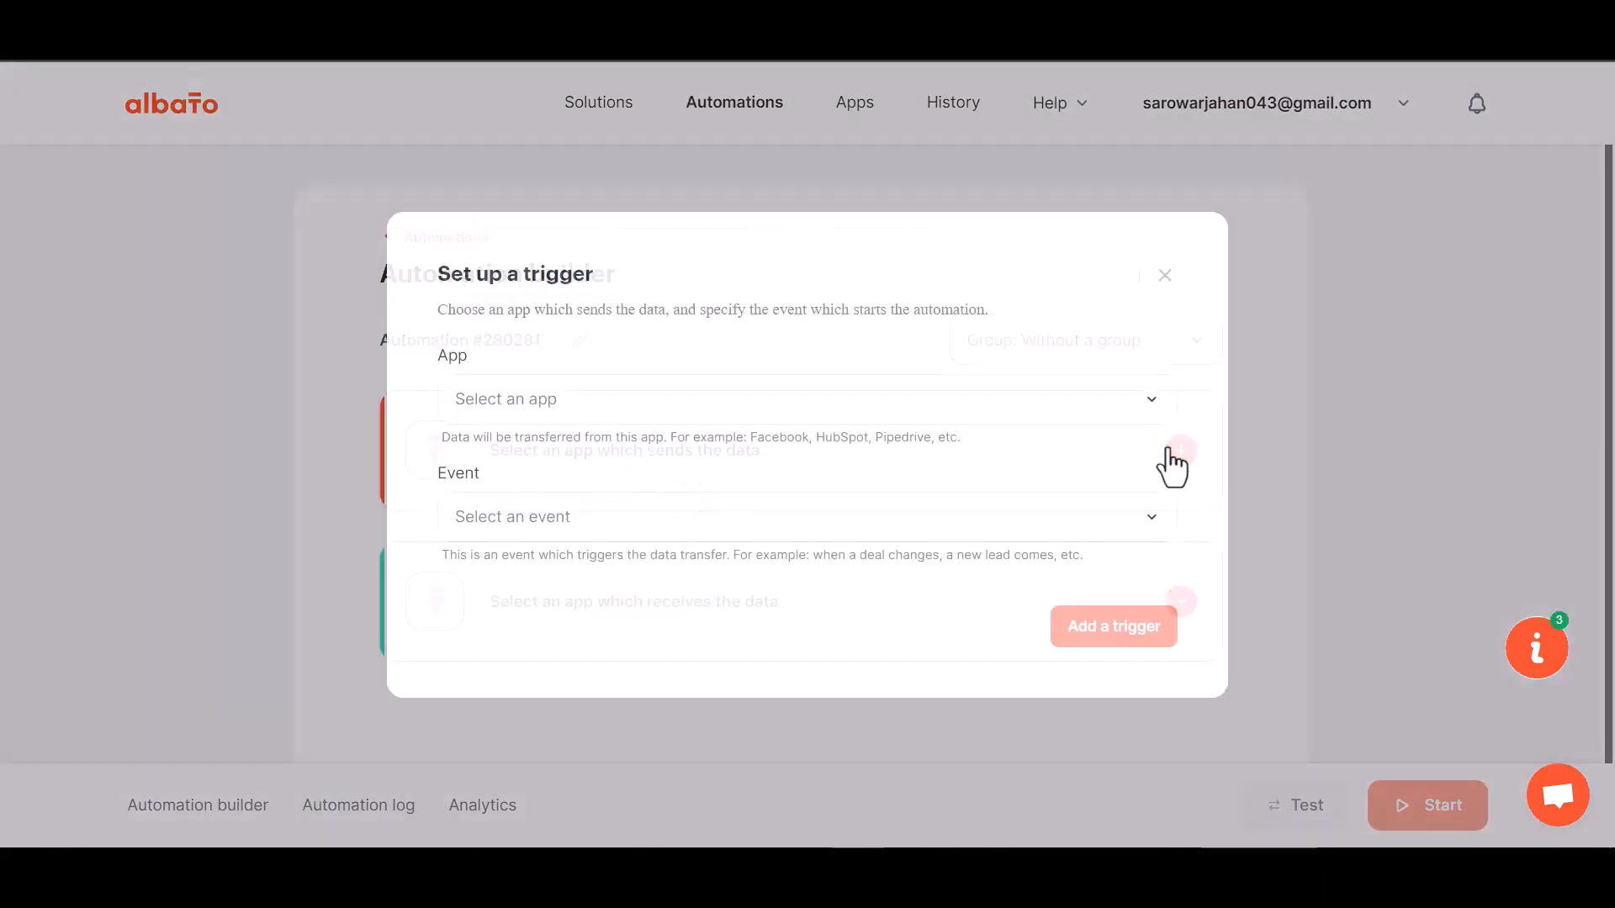
# Add a Webhook 'Incoming webhook' trigger using the first existing webhook connection
pyautogui.click(1175, 459)
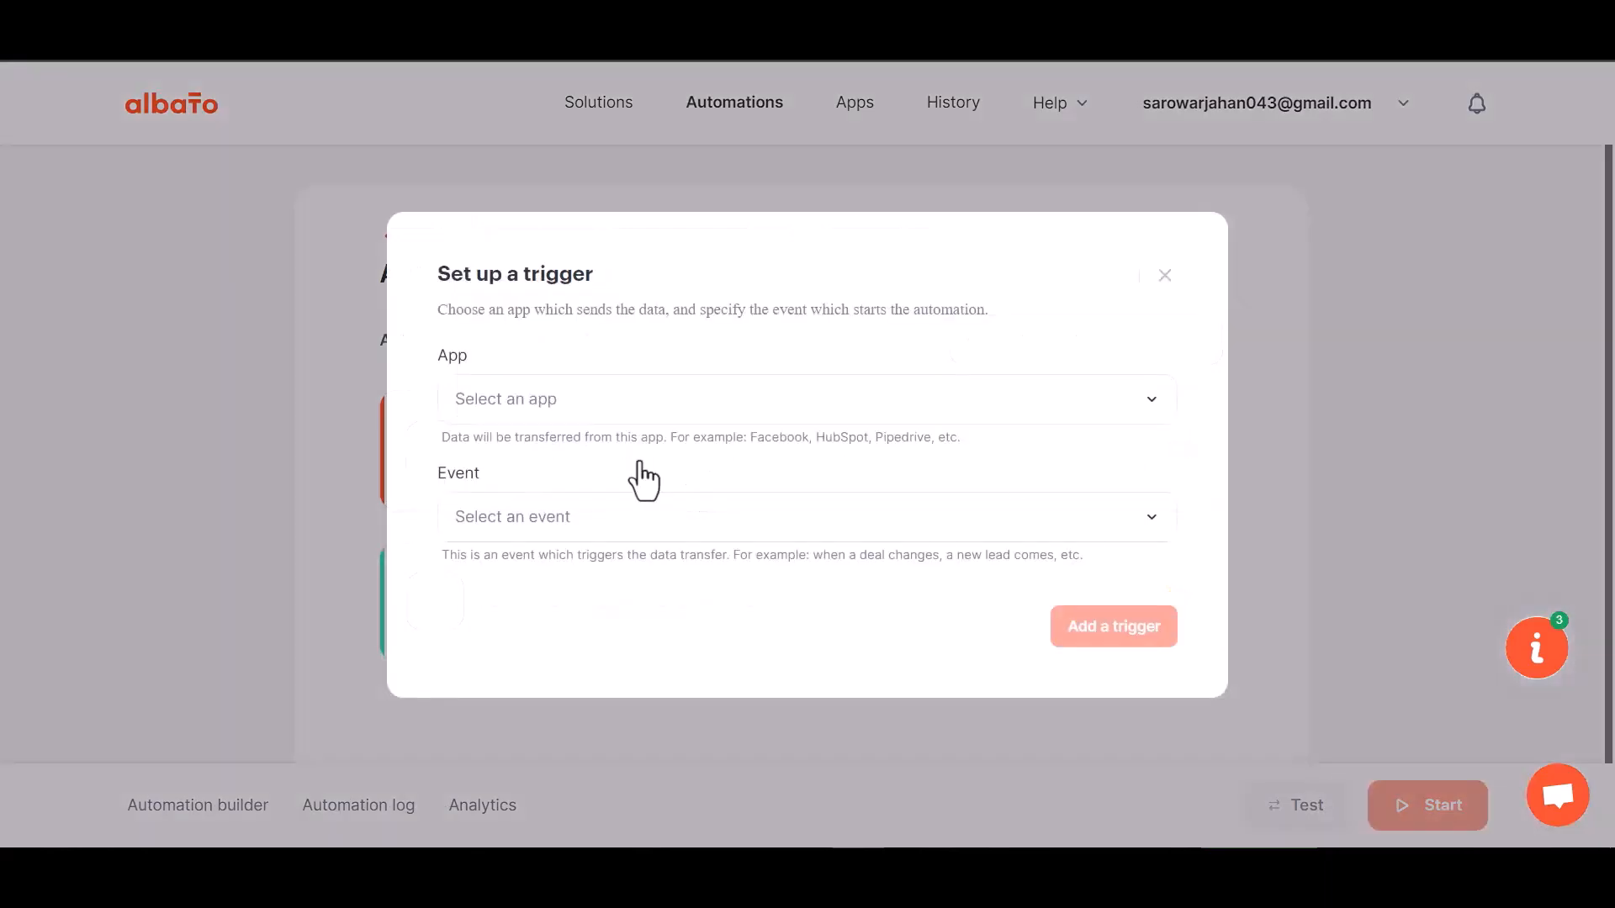
pyautogui.click(548, 418)
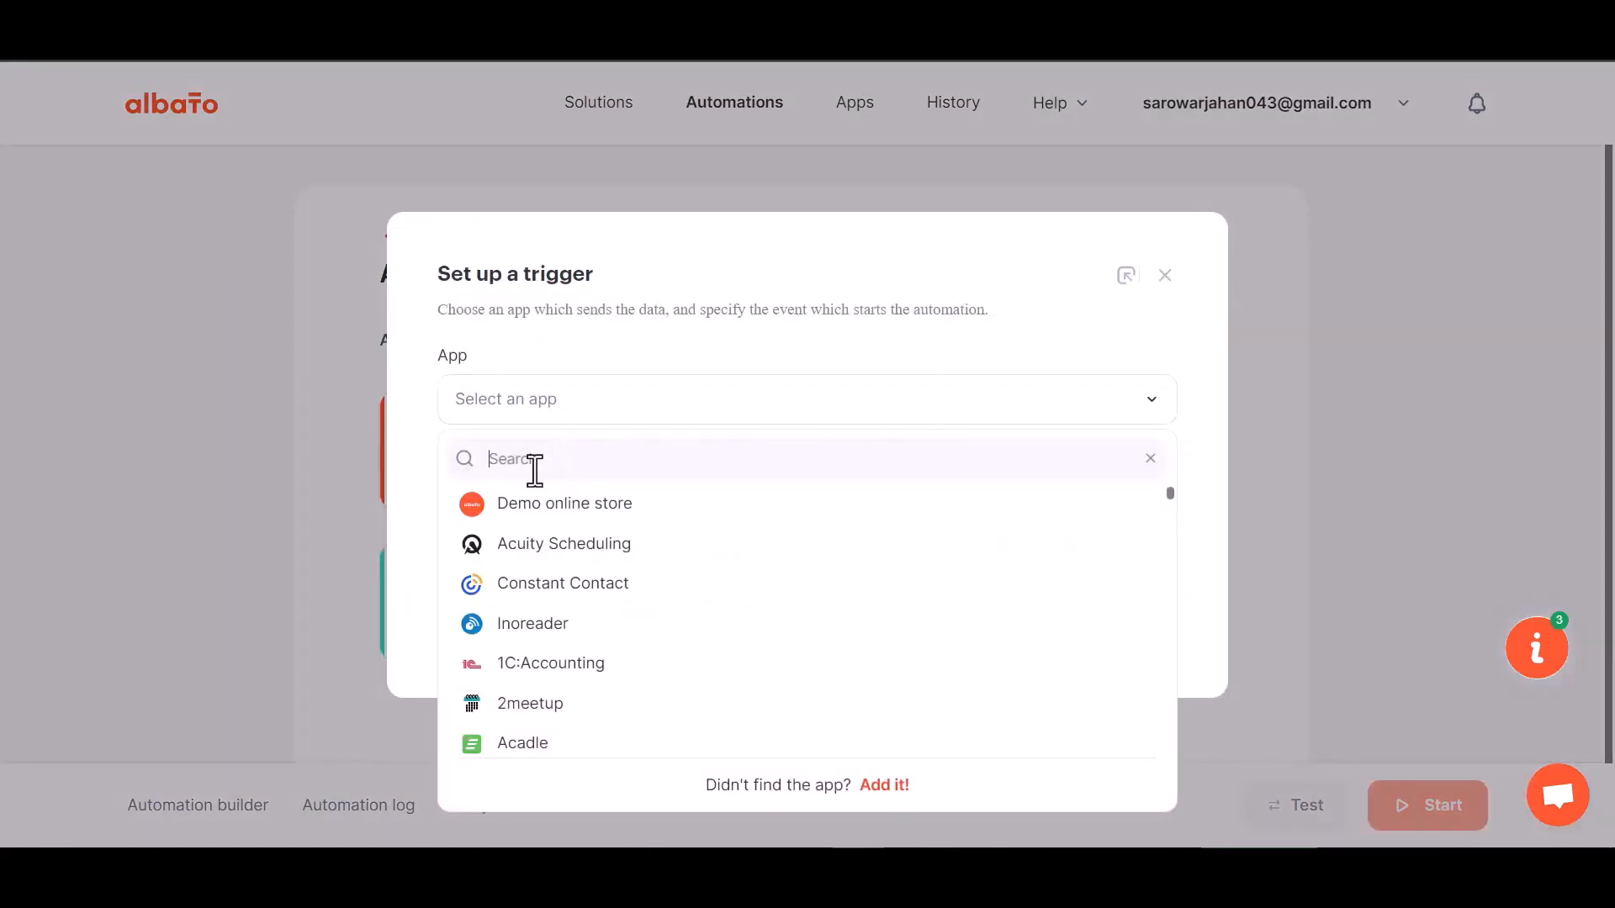
pyautogui.write('web')
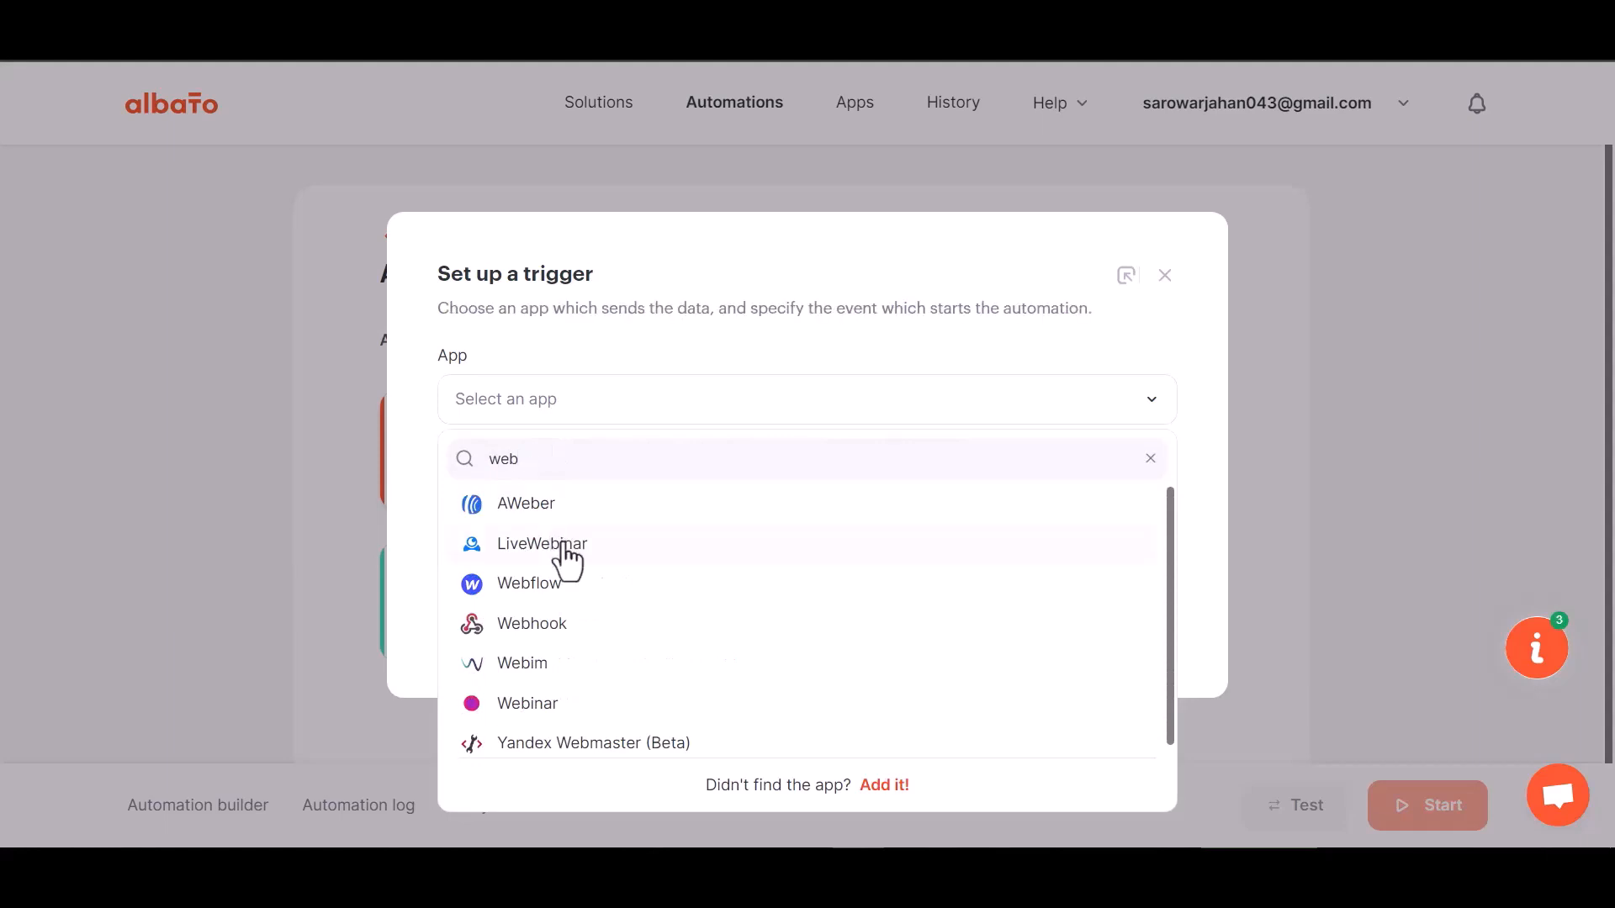
pyautogui.write('h')
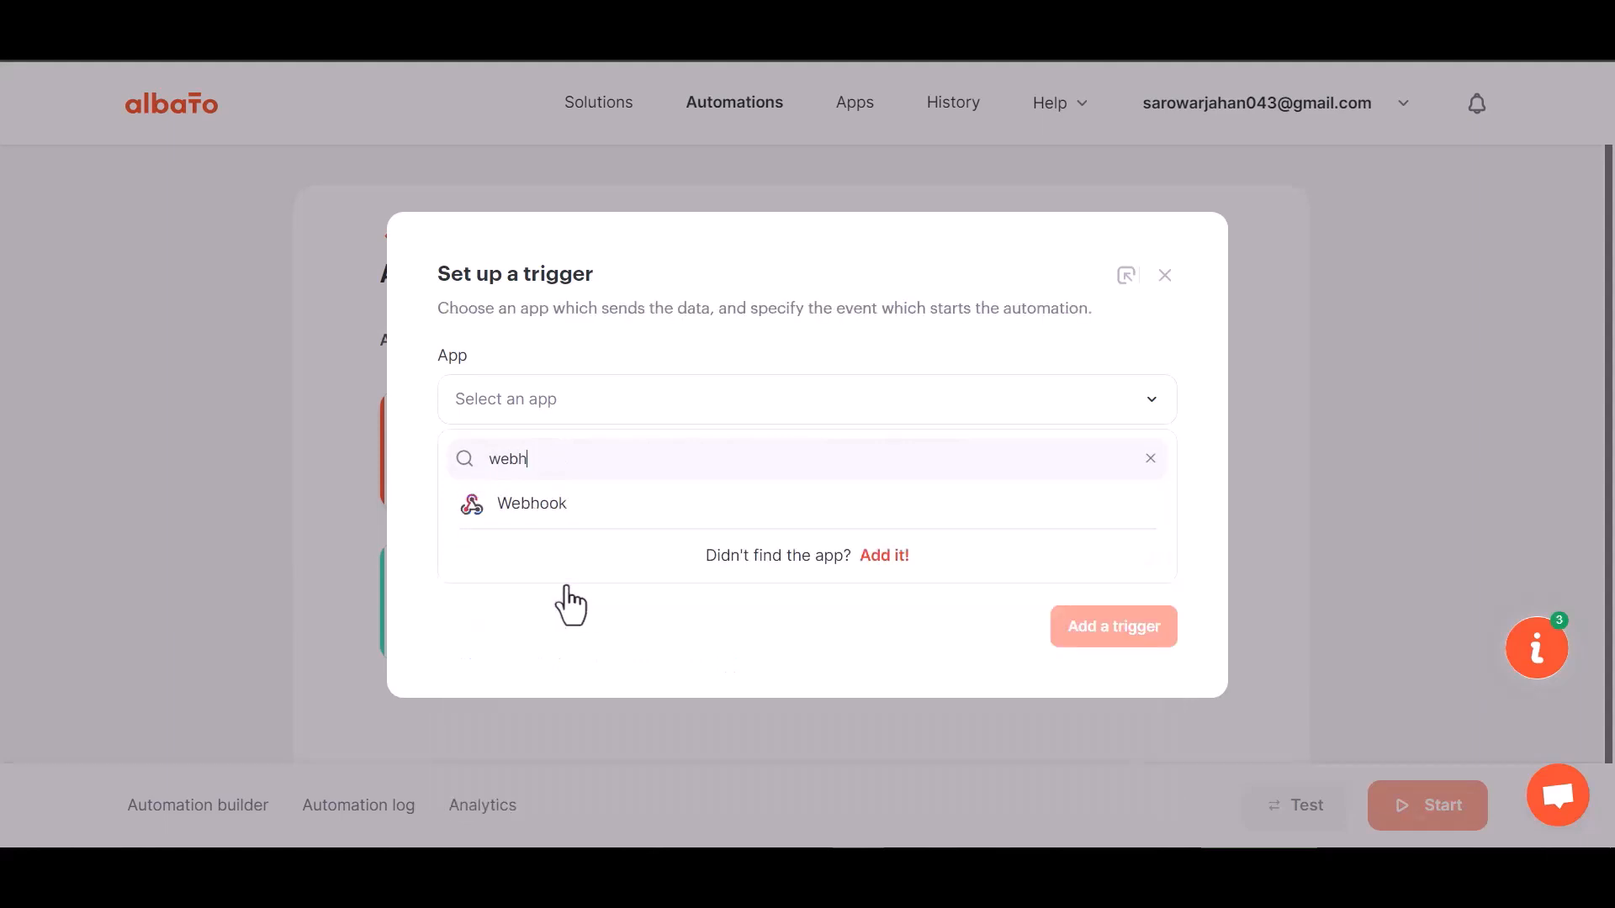
pyautogui.click(569, 505)
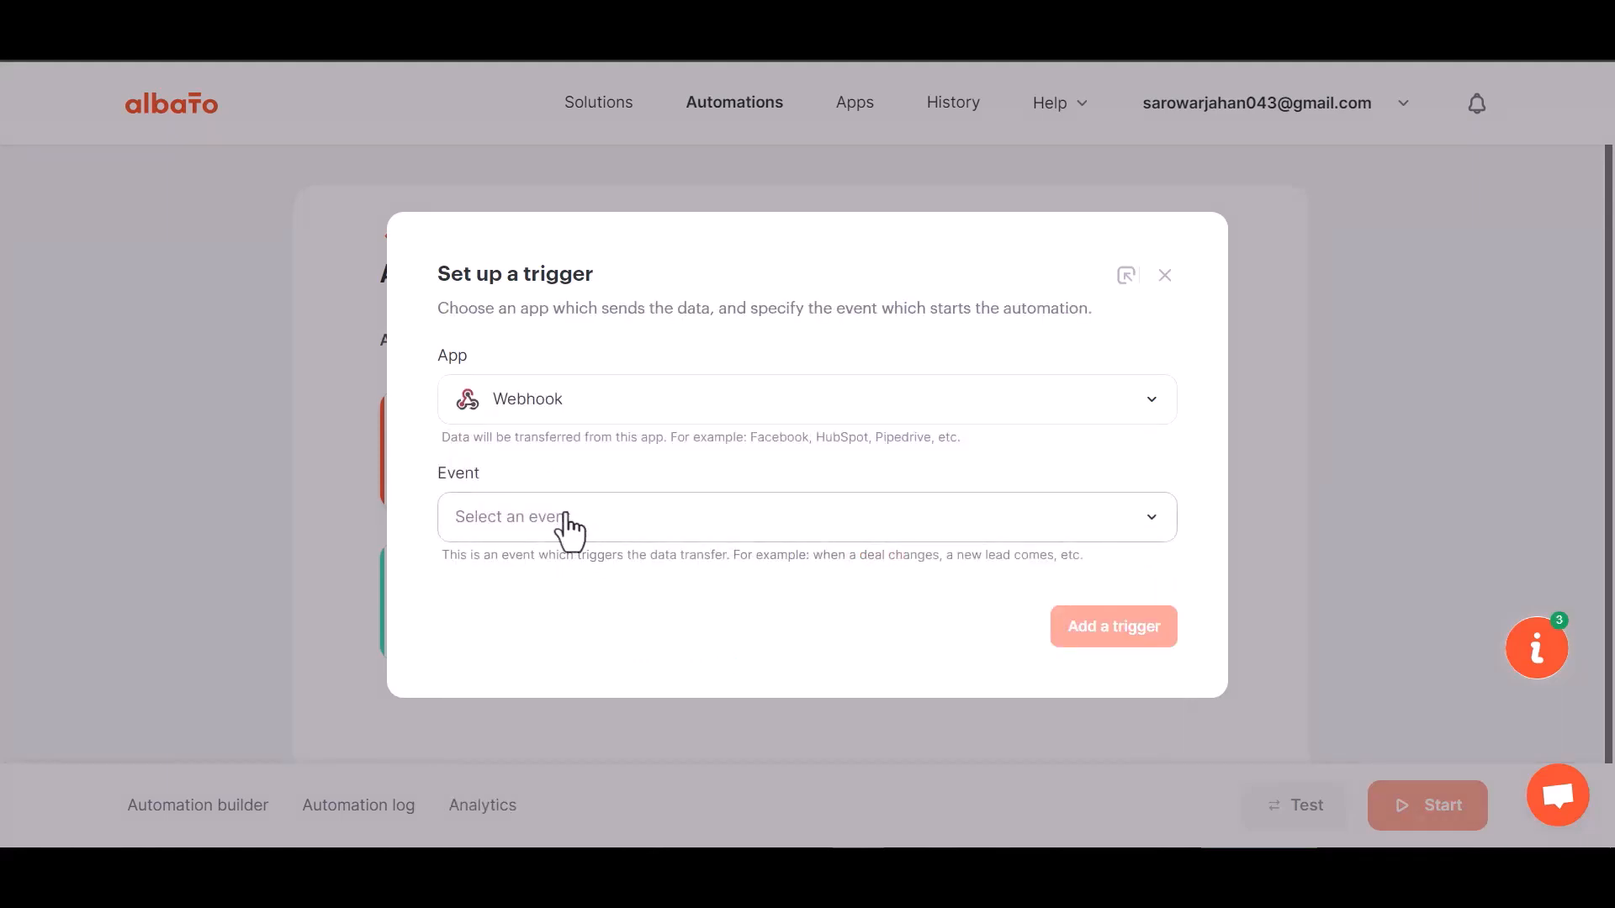
pyautogui.click(554, 519)
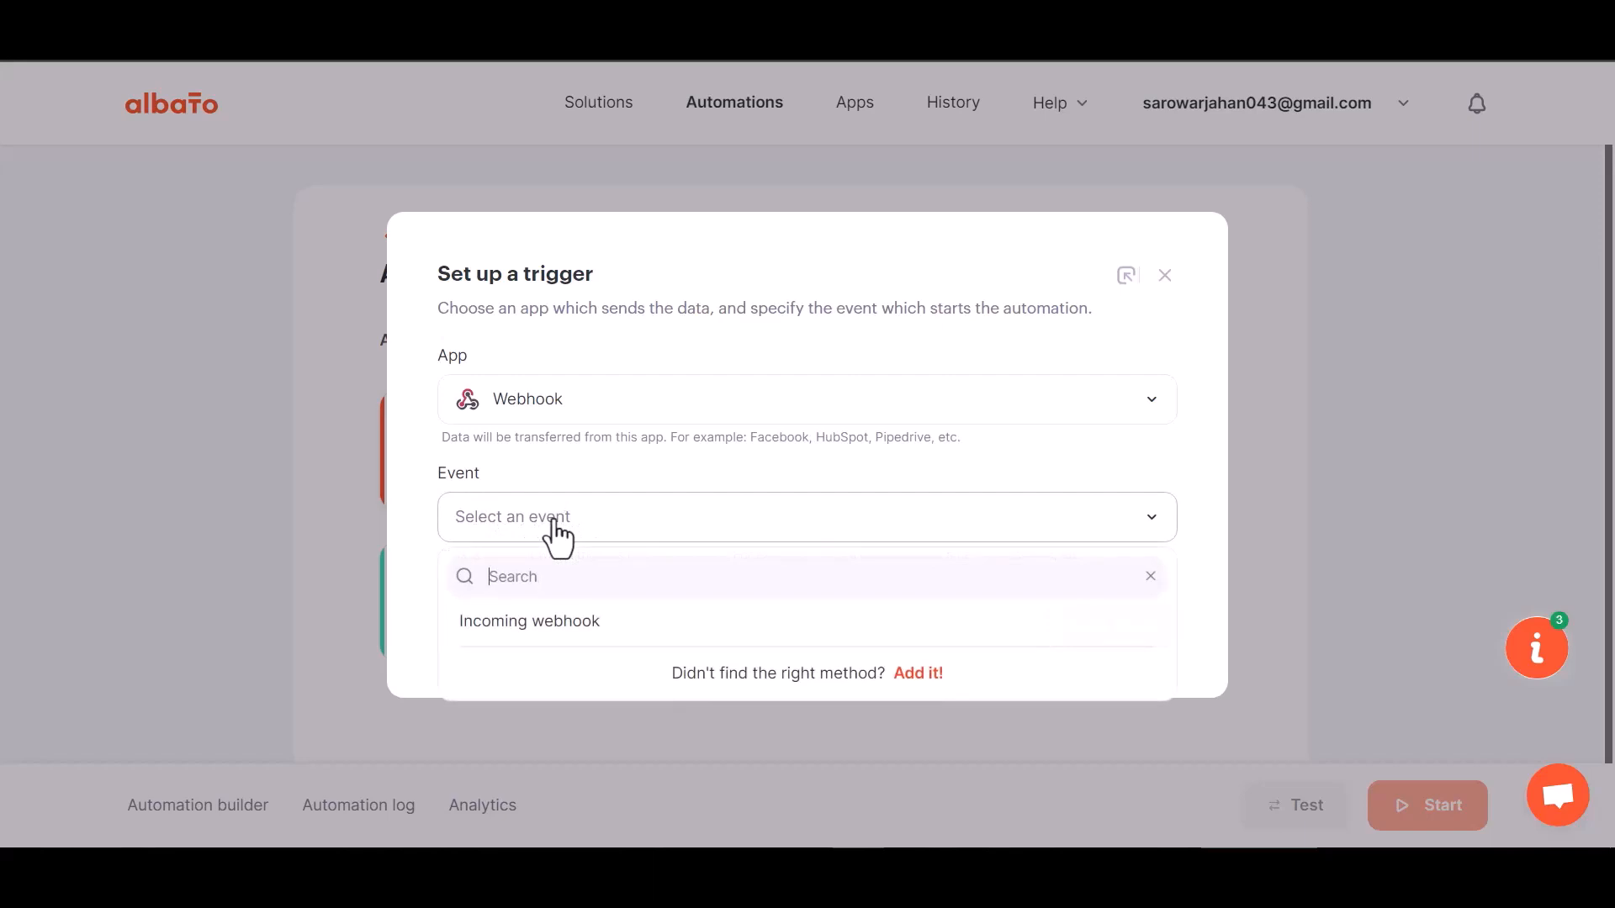
pyautogui.click(545, 623)
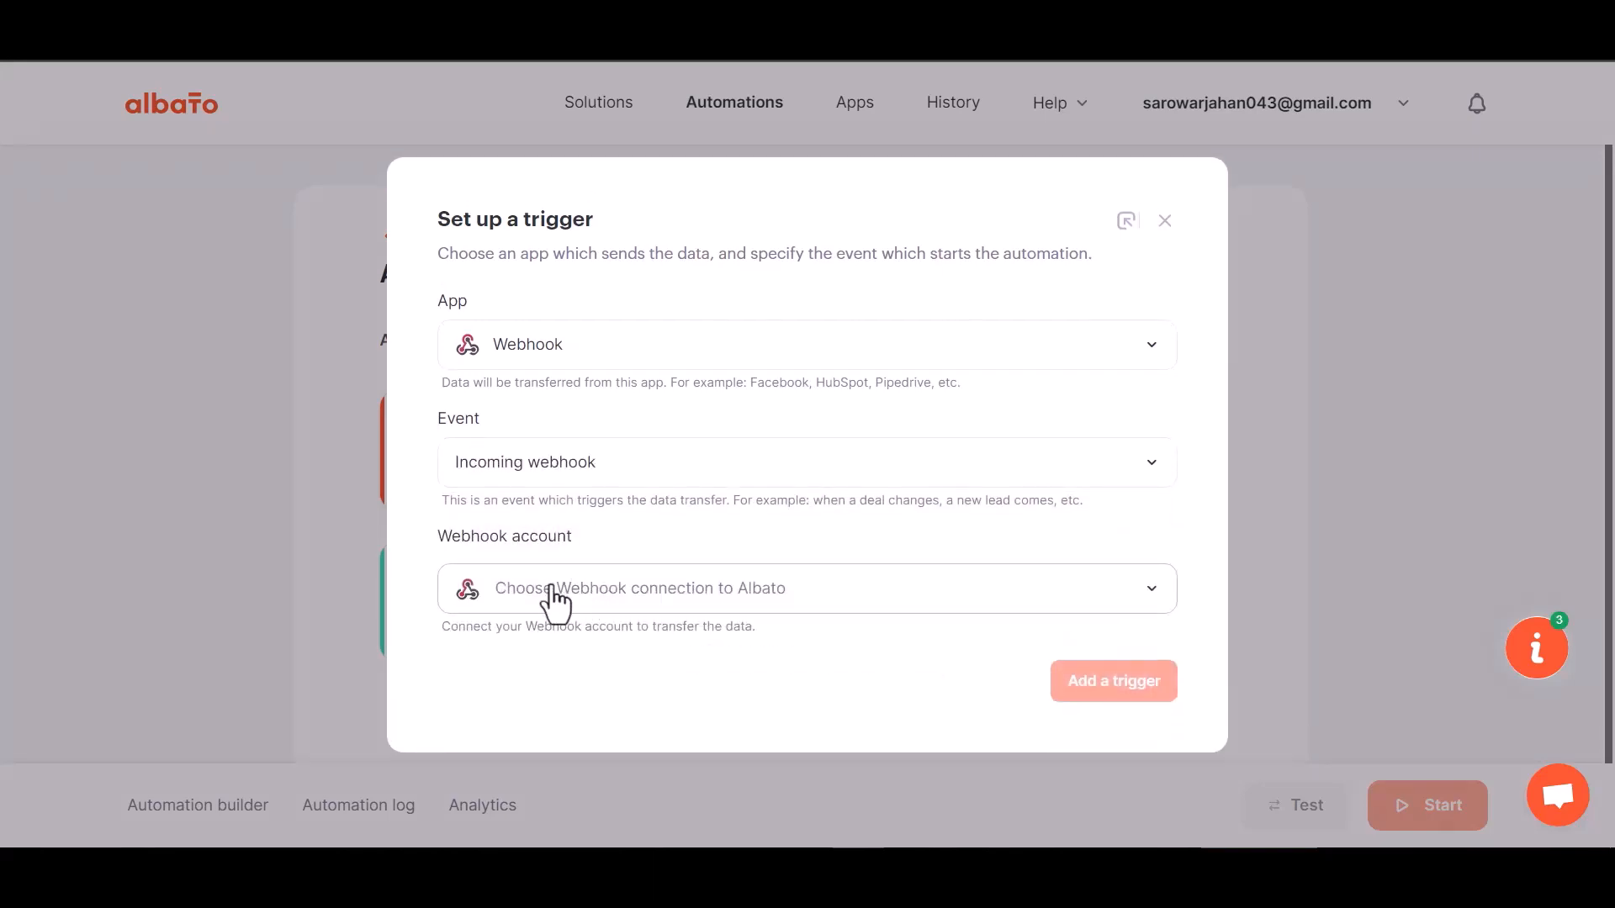
pyautogui.click(571, 599)
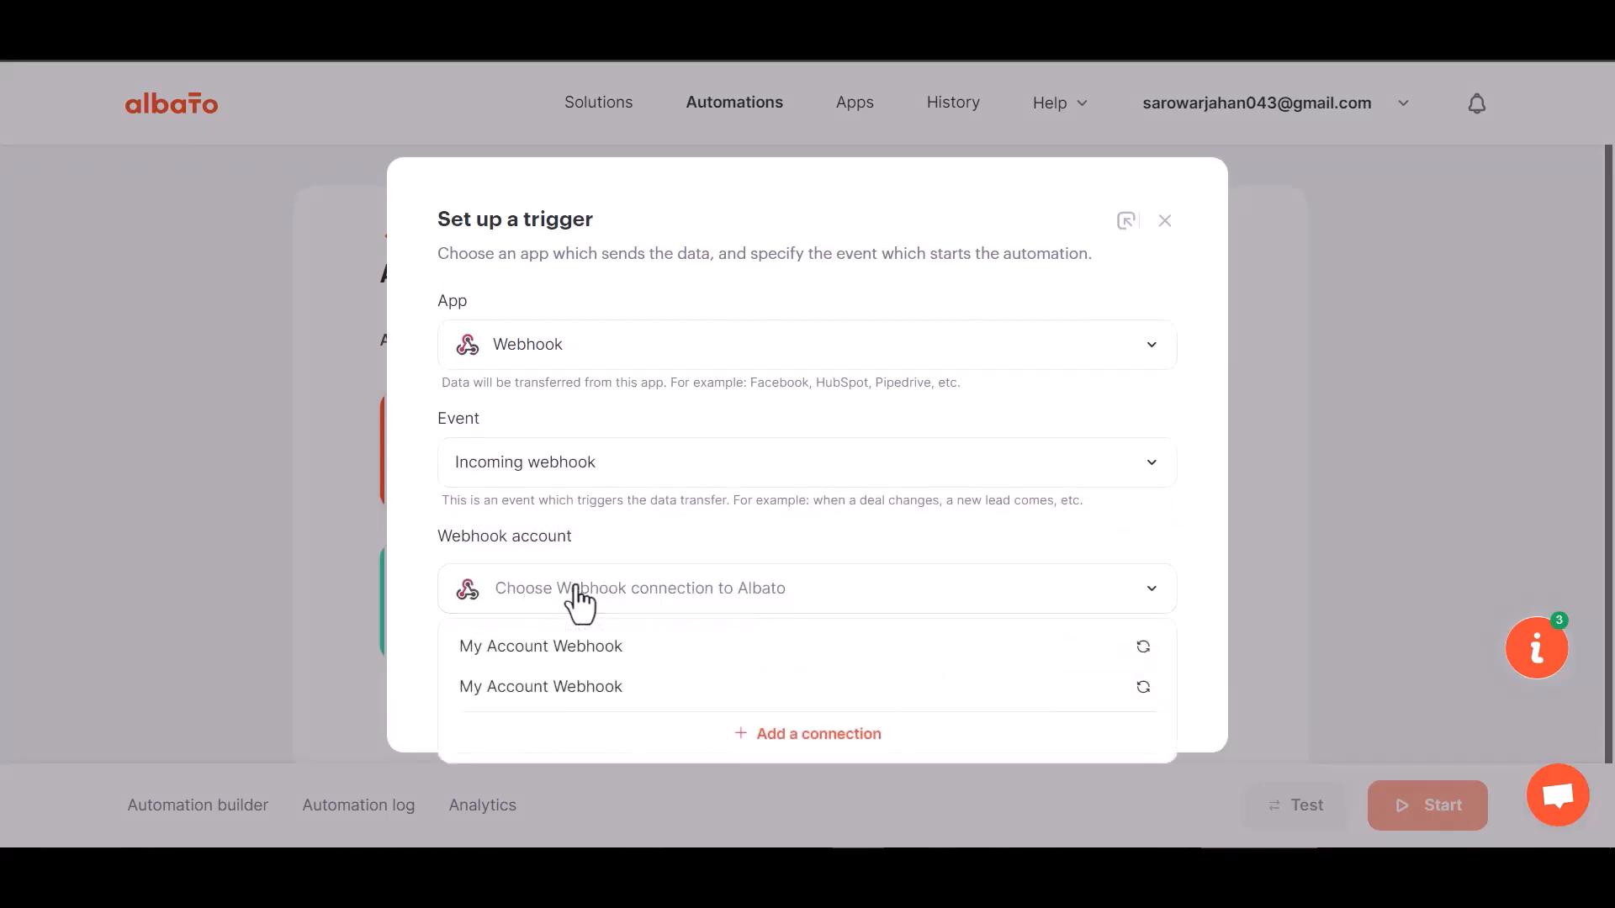
pyautogui.click(586, 654)
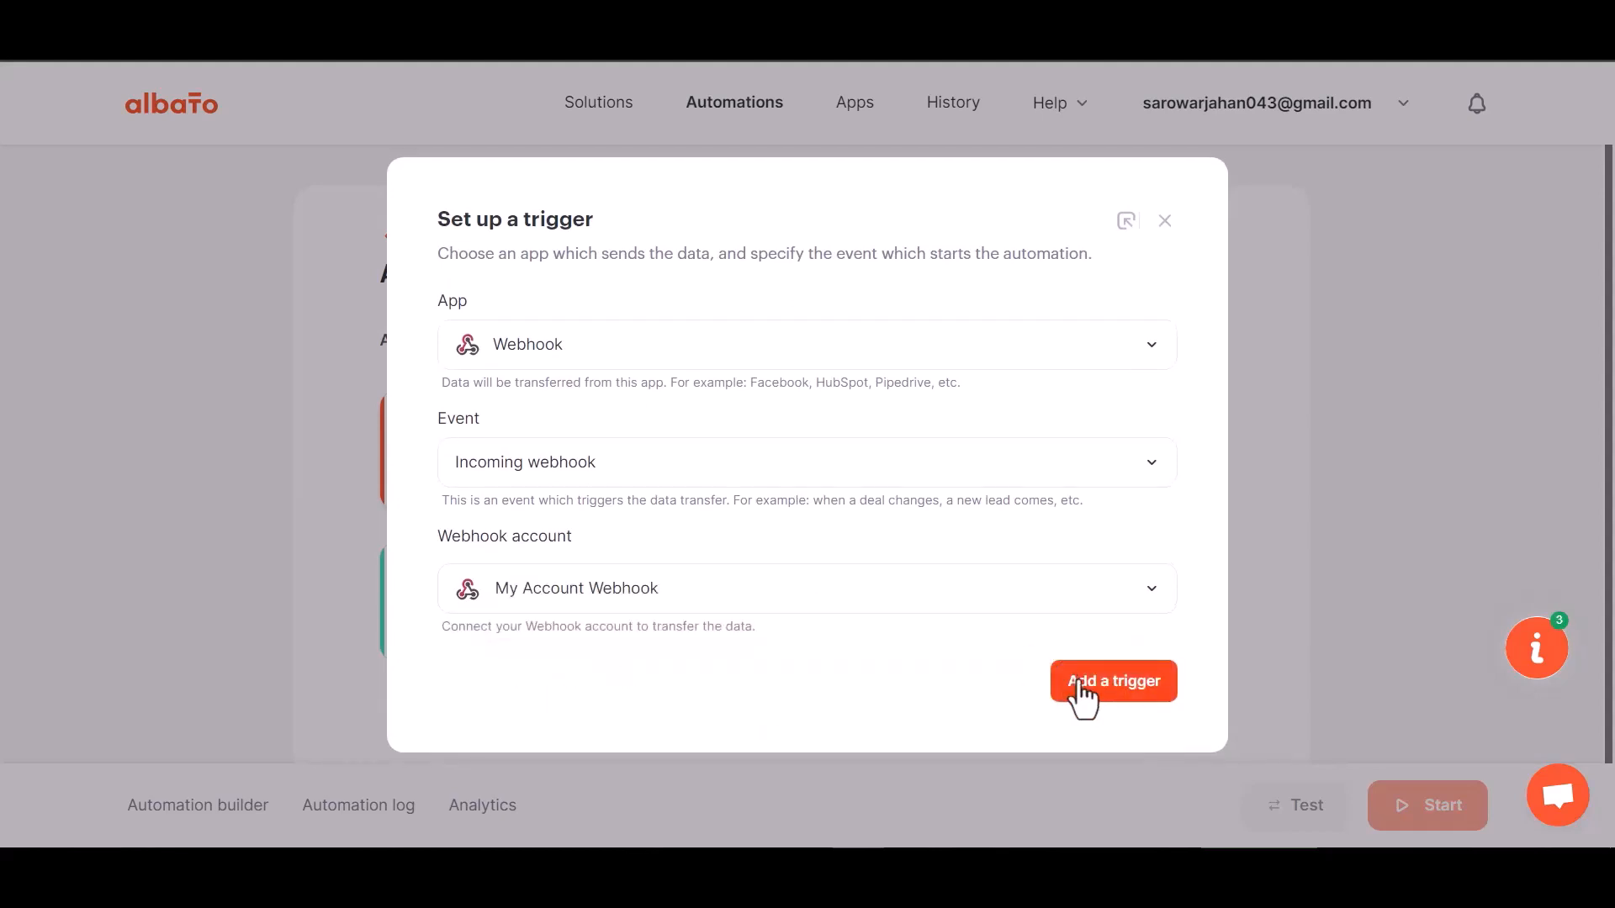
pyautogui.click(1080, 683)
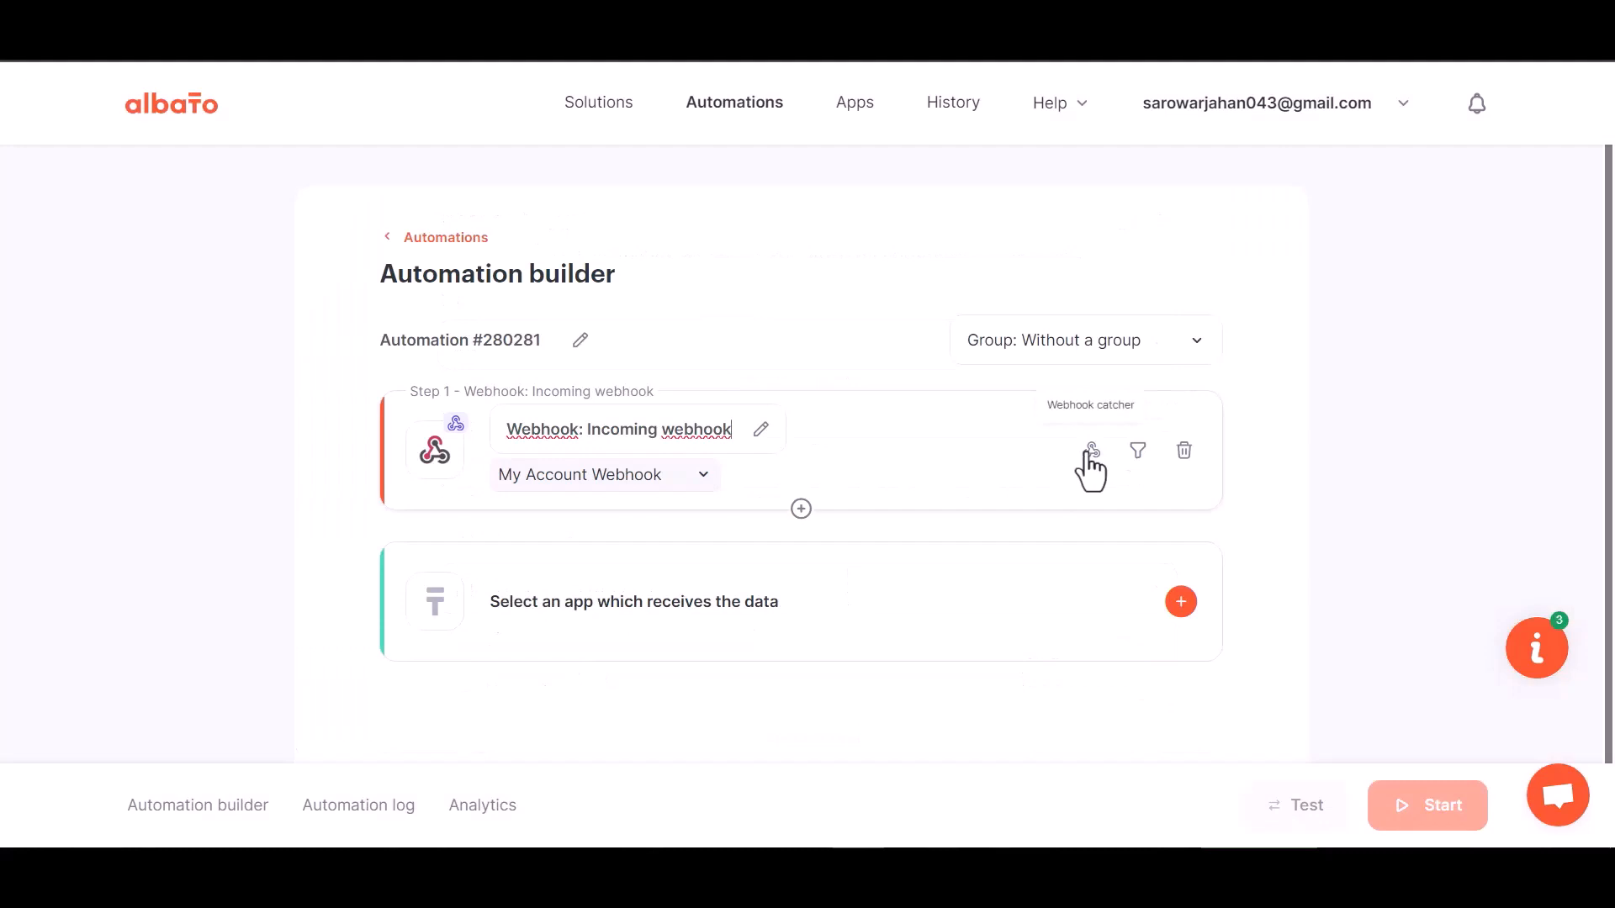
# Copy the webhook catcher URL and start waiting for an incoming request
pyautogui.click(1088, 455)
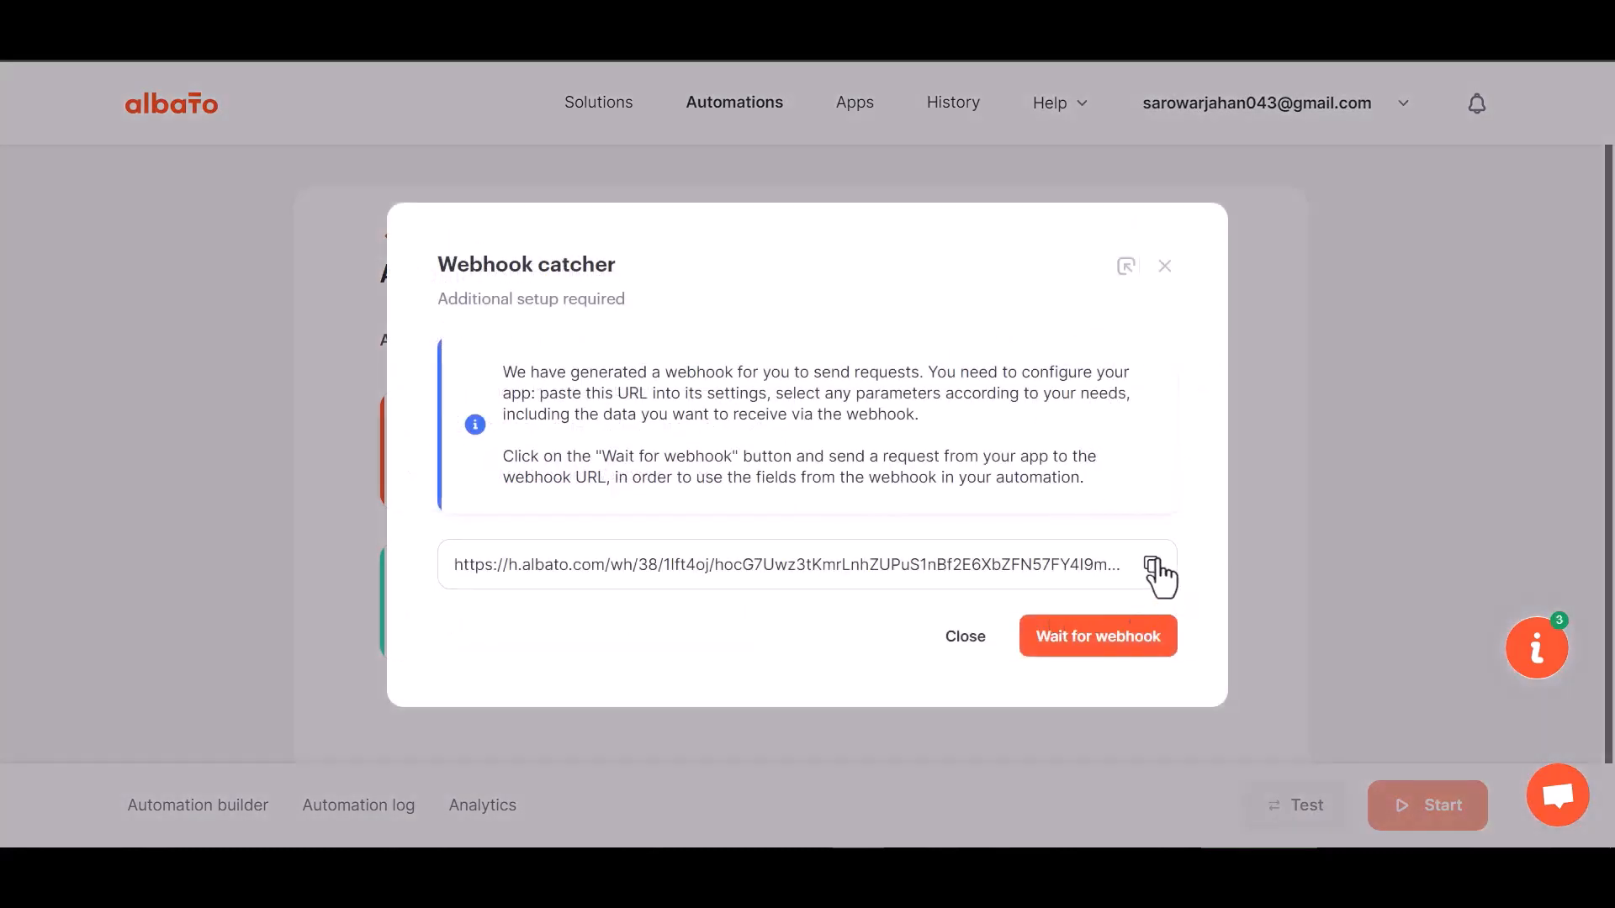
pyautogui.click(1152, 563)
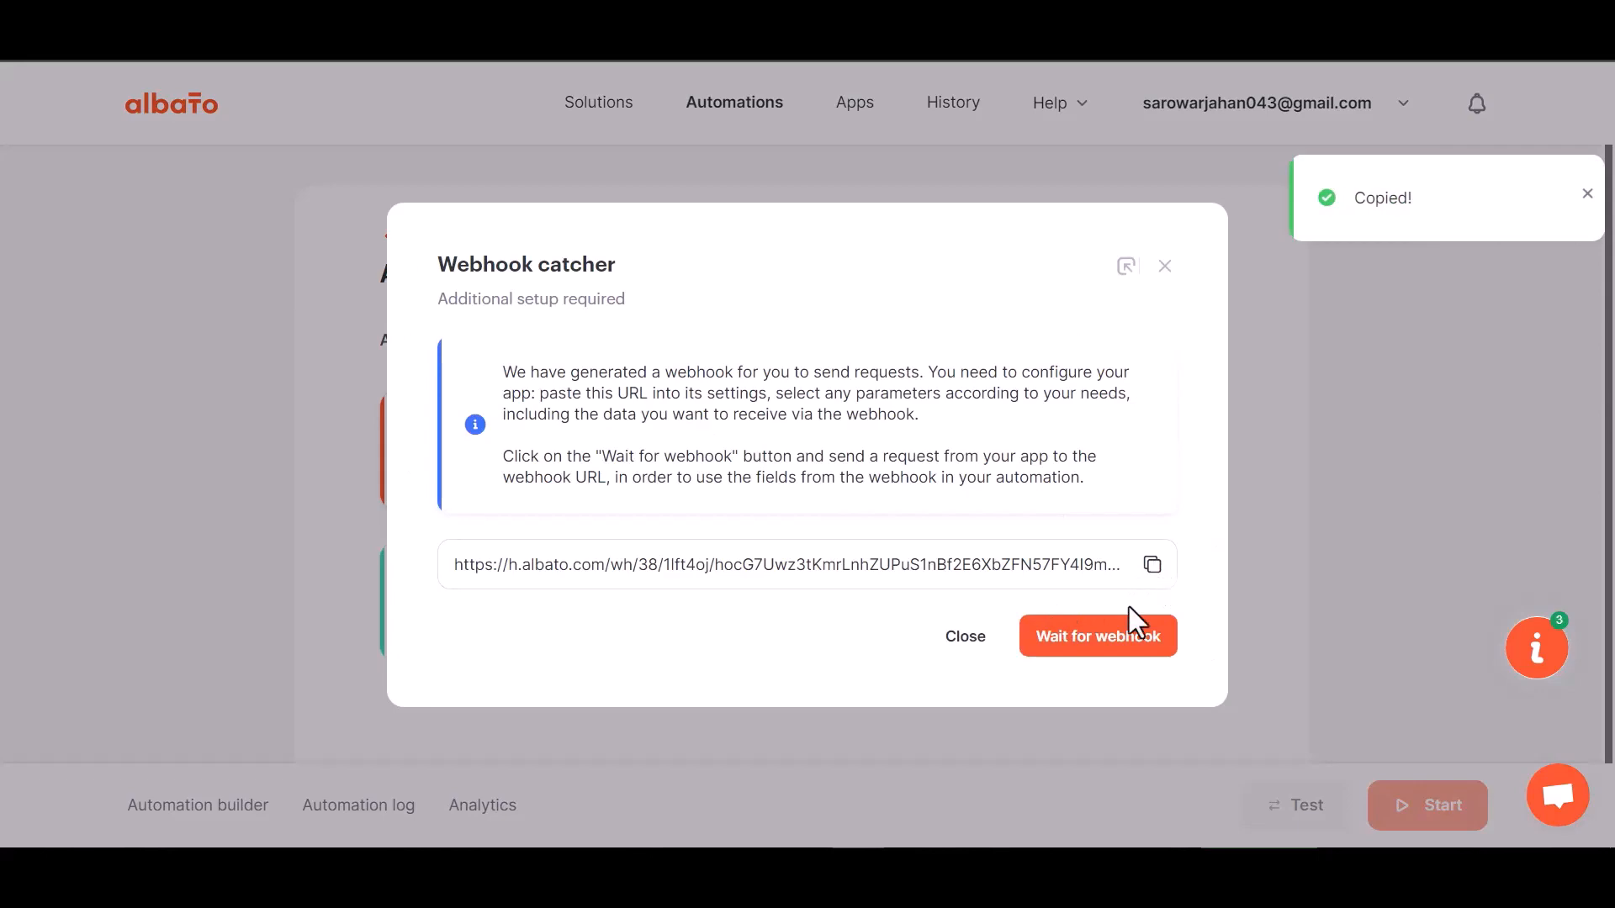
pyautogui.click(1088, 639)
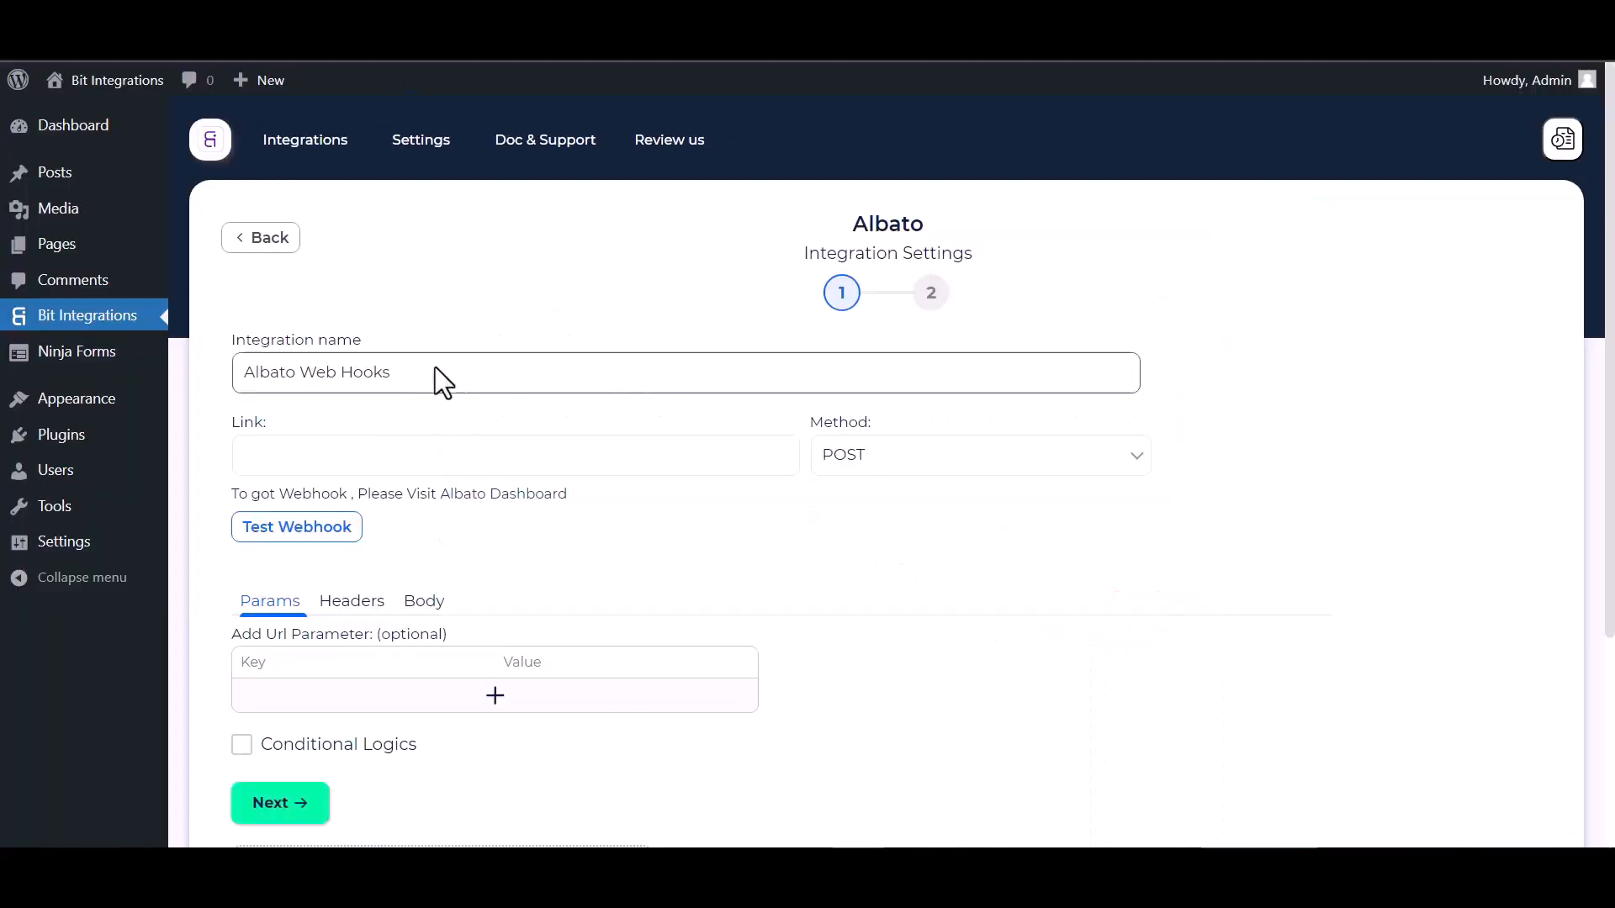
# Paste the Albato webhook URL as the link and send all data as application/json
pyautogui.click(390, 463)
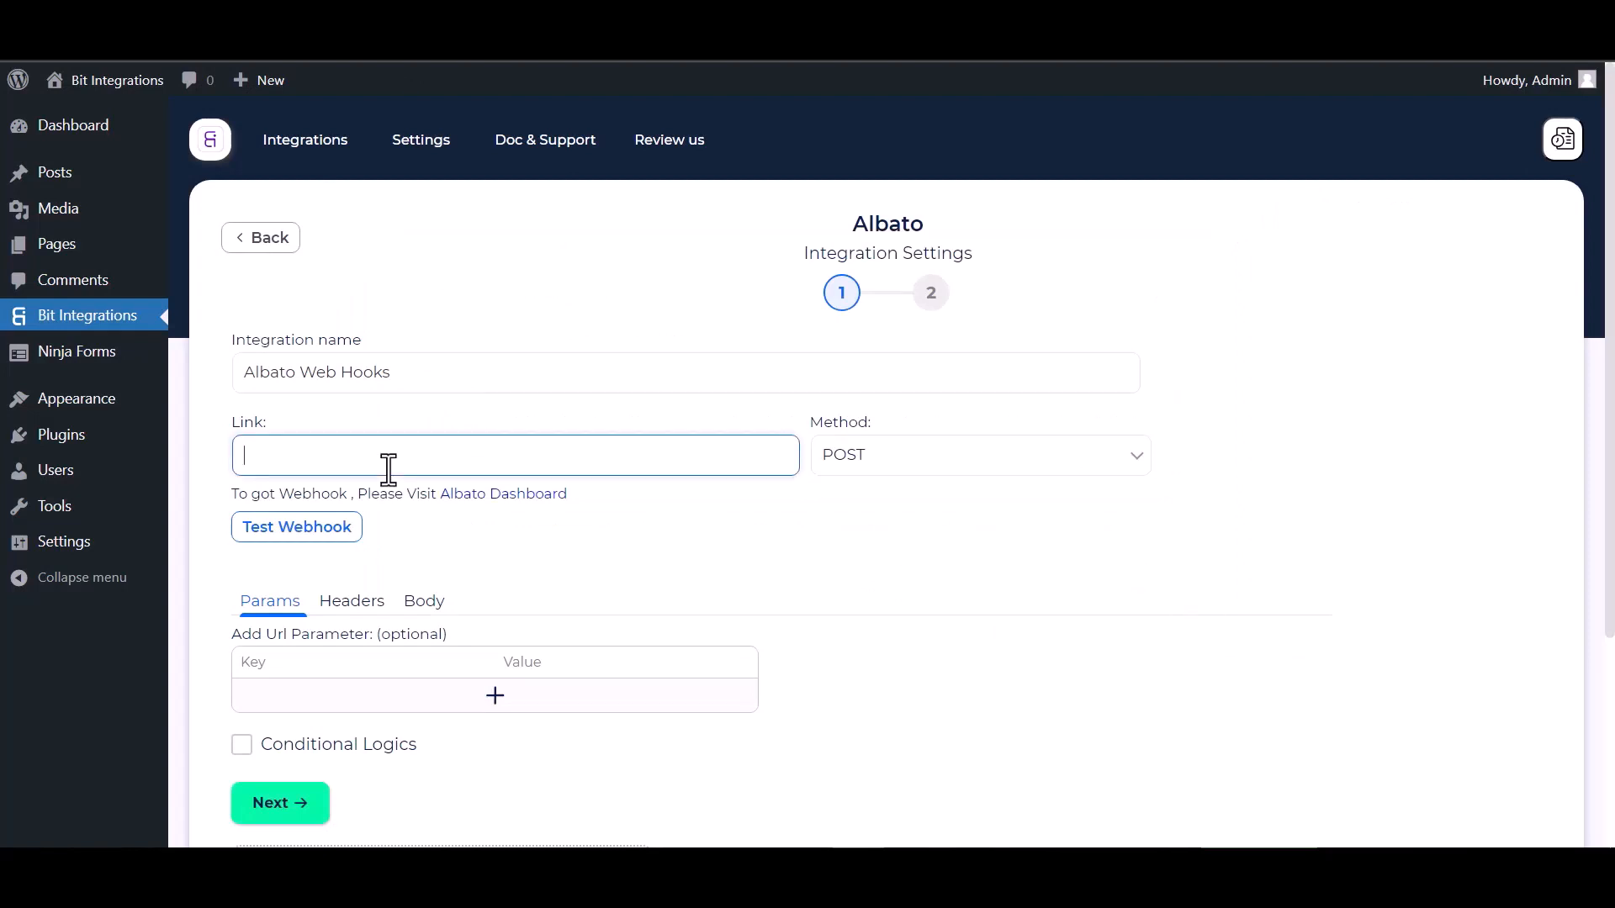
pyautogui.hotkey('ctrl', 'v')
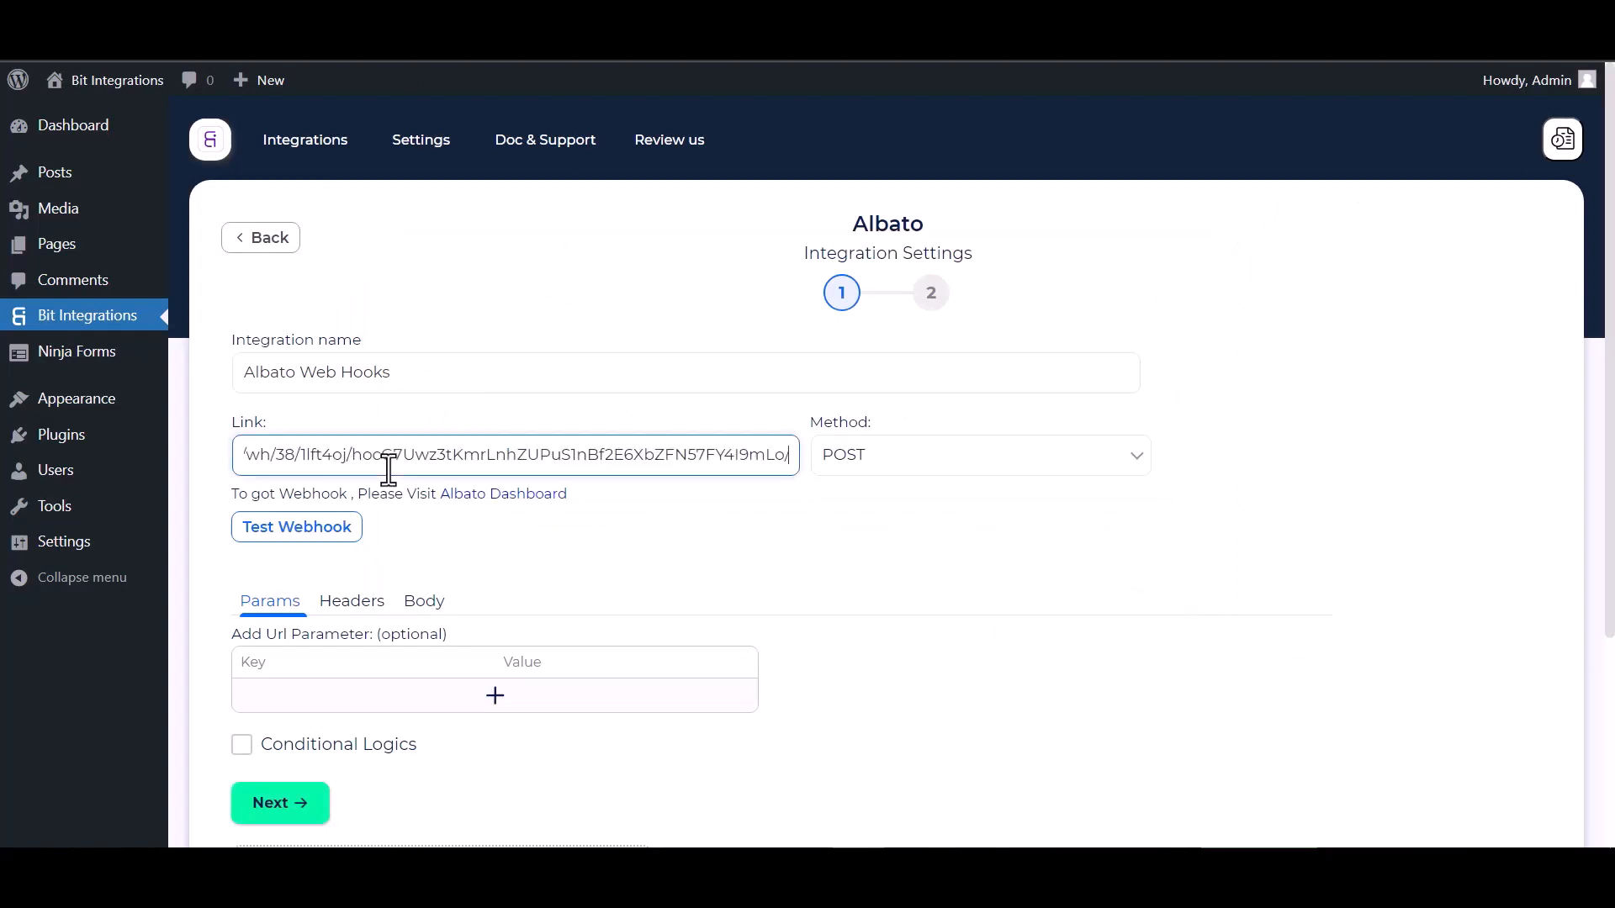
pyautogui.click(426, 607)
pyautogui.click(284, 665)
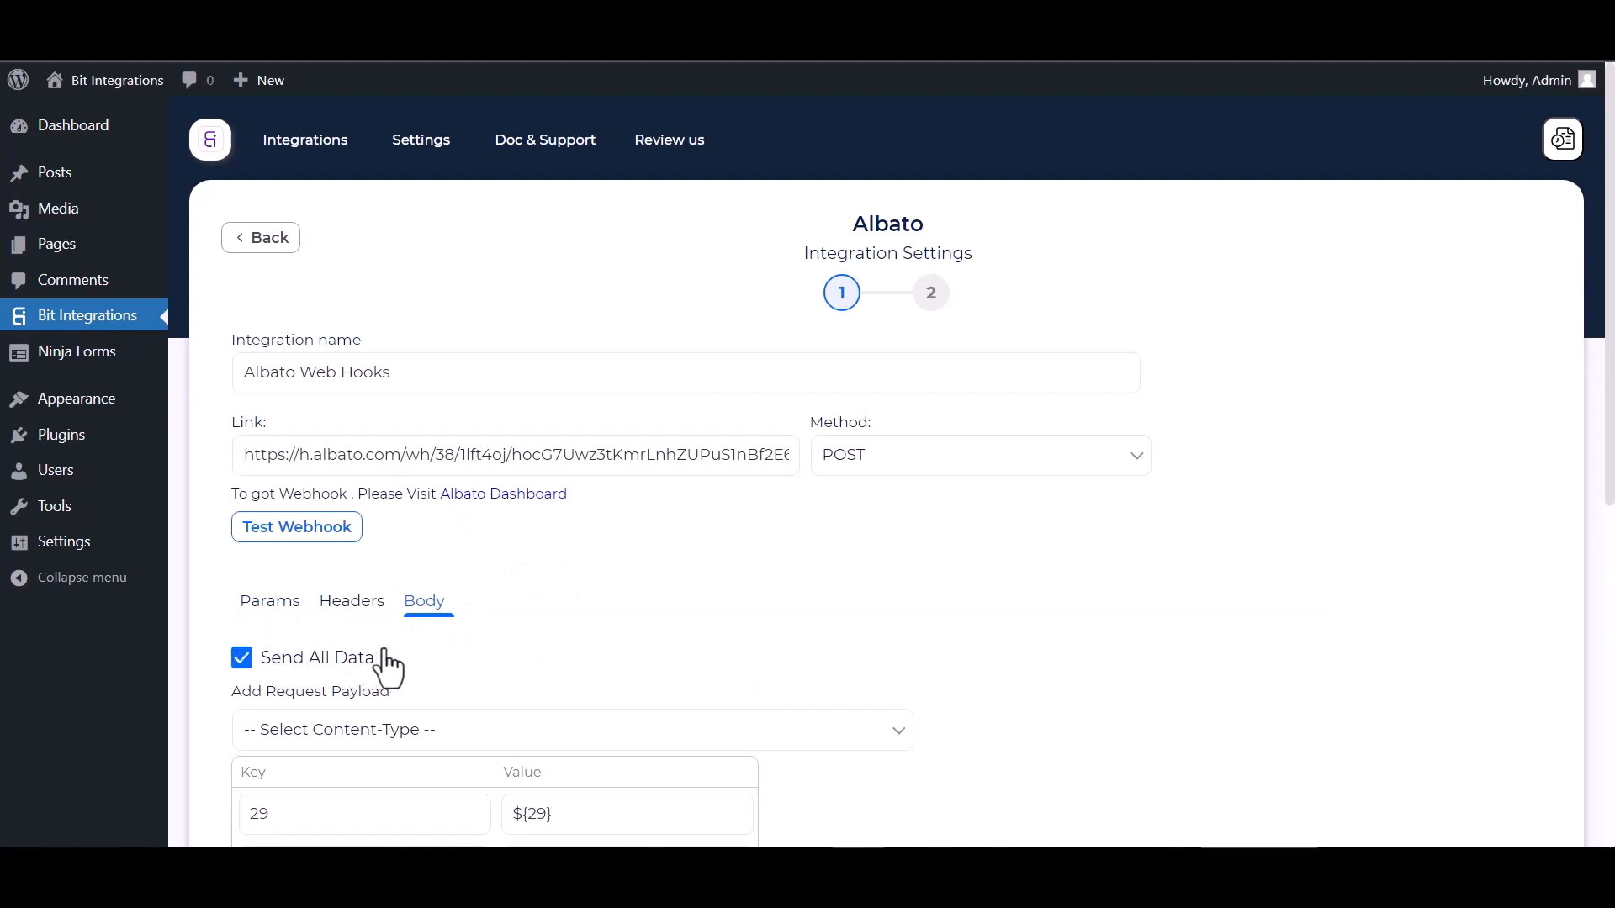
pyautogui.scroll(-3, 386, 664)
pyautogui.click(449, 530)
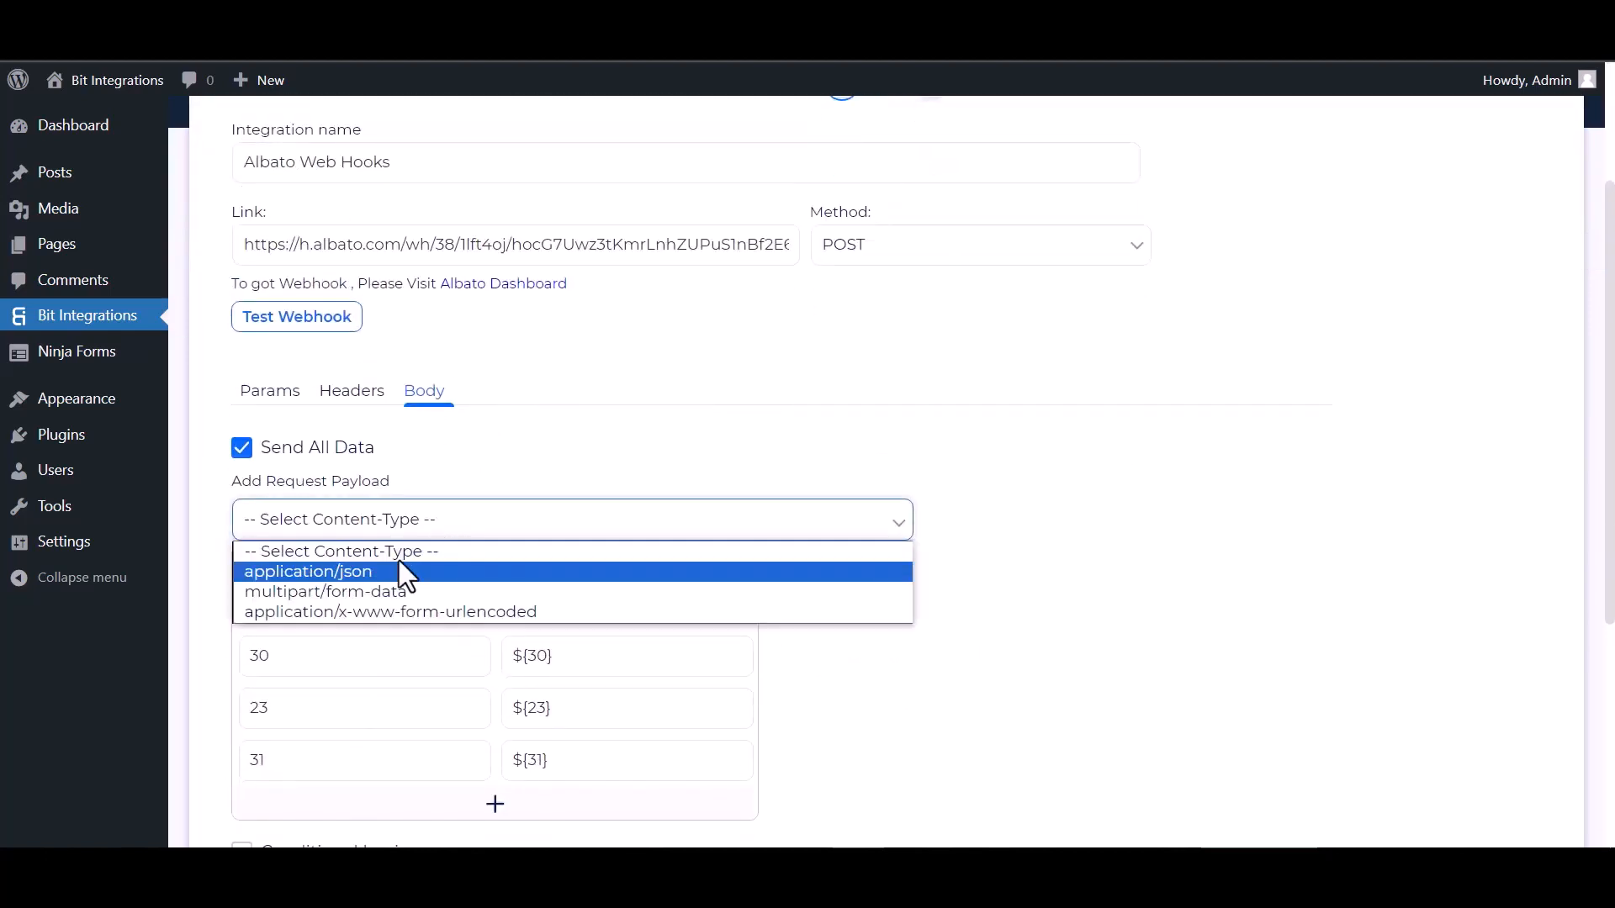
pyautogui.click(335, 575)
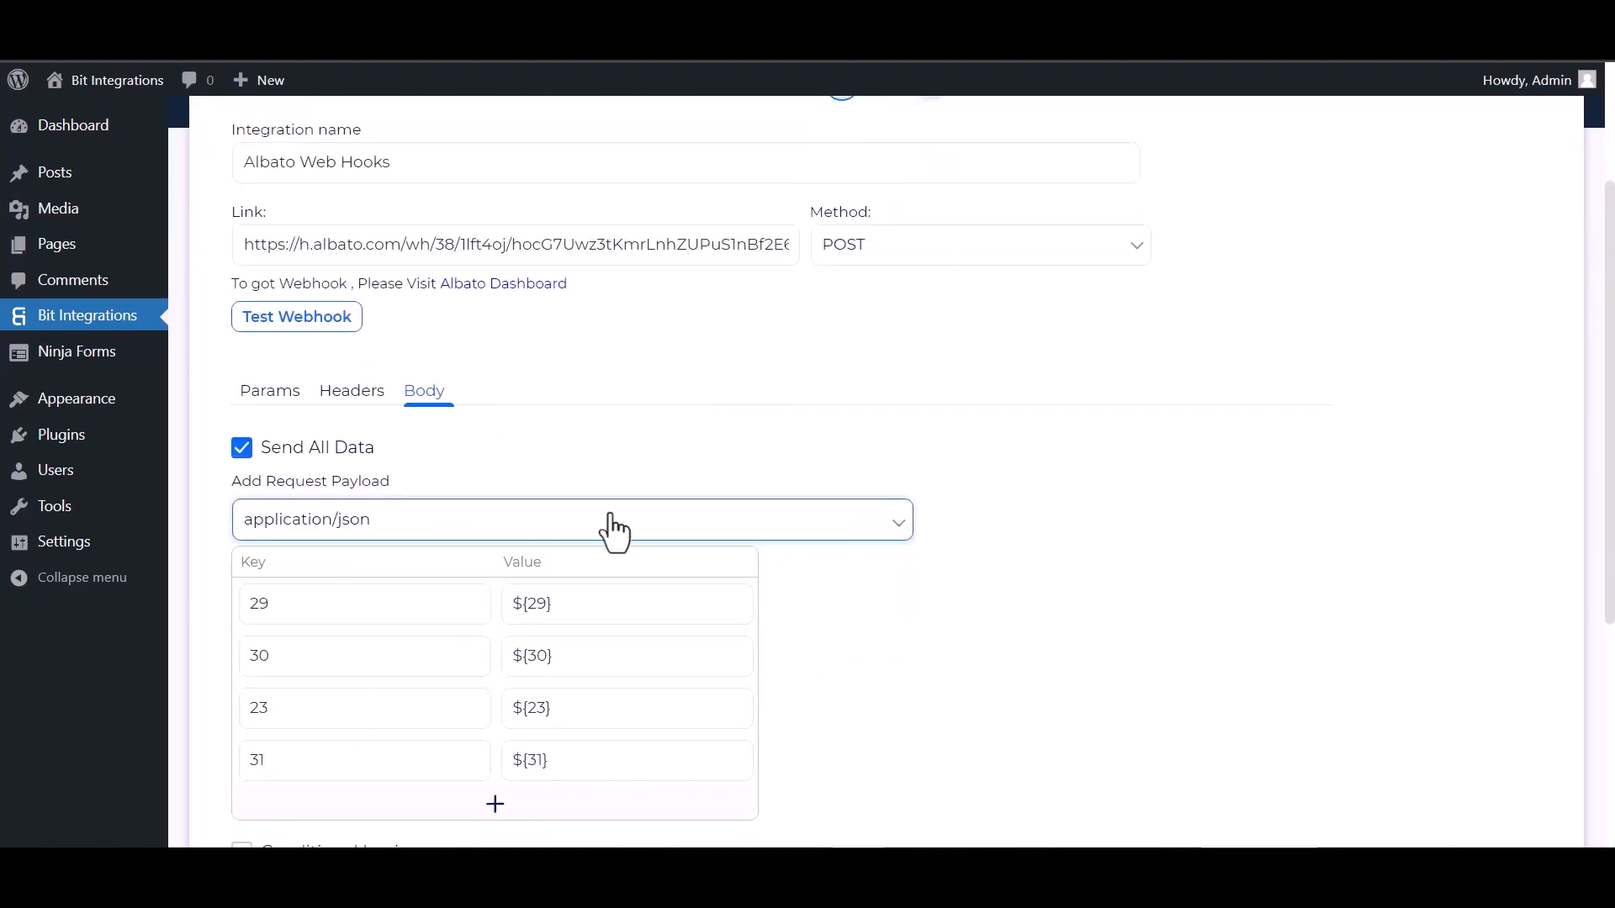
pyautogui.scroll(1, 375, 418)
# Test the webhook, leave conditional logic off, and finish and save the integration
pyautogui.click(308, 429)
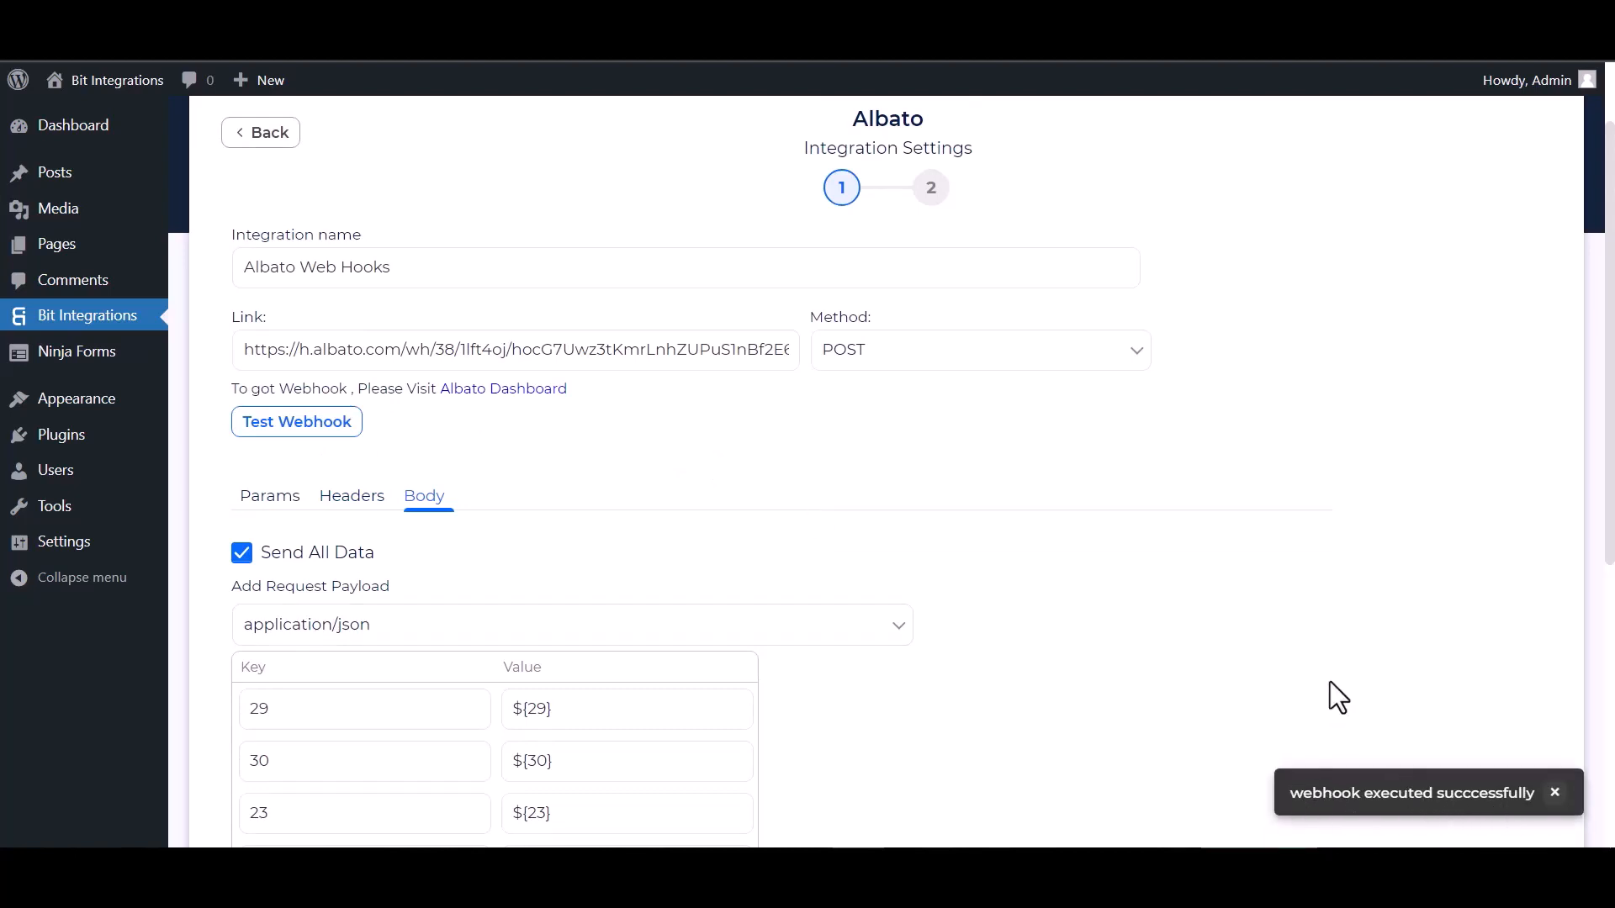
pyautogui.scroll(-5, 245, 547)
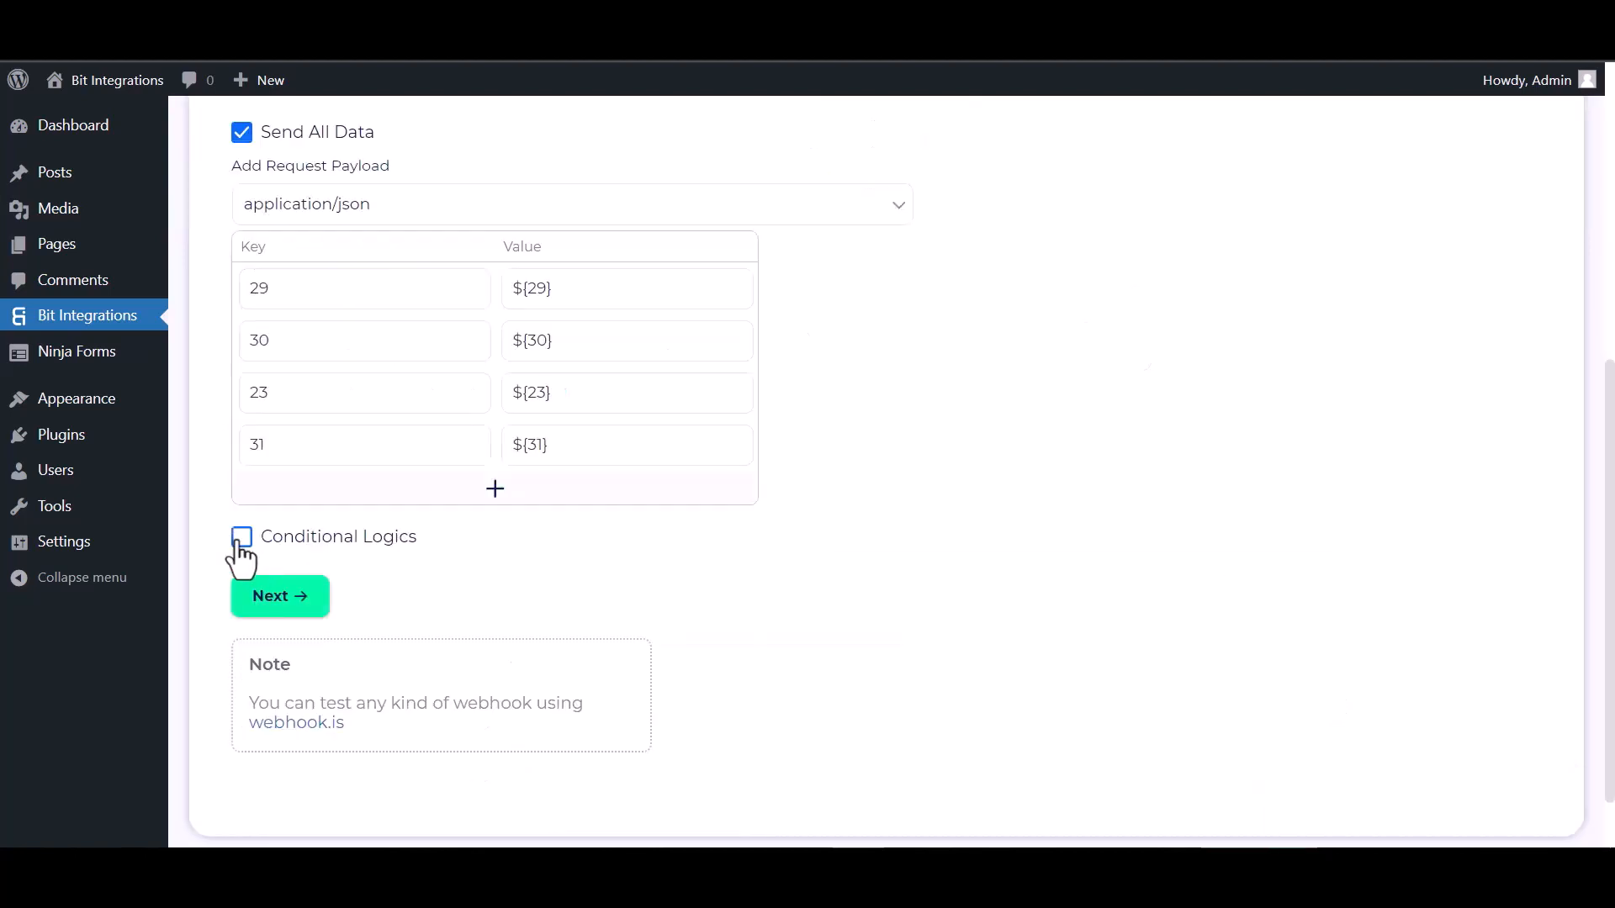
pyautogui.click(241, 537)
pyautogui.scroll(-1, 379, 613)
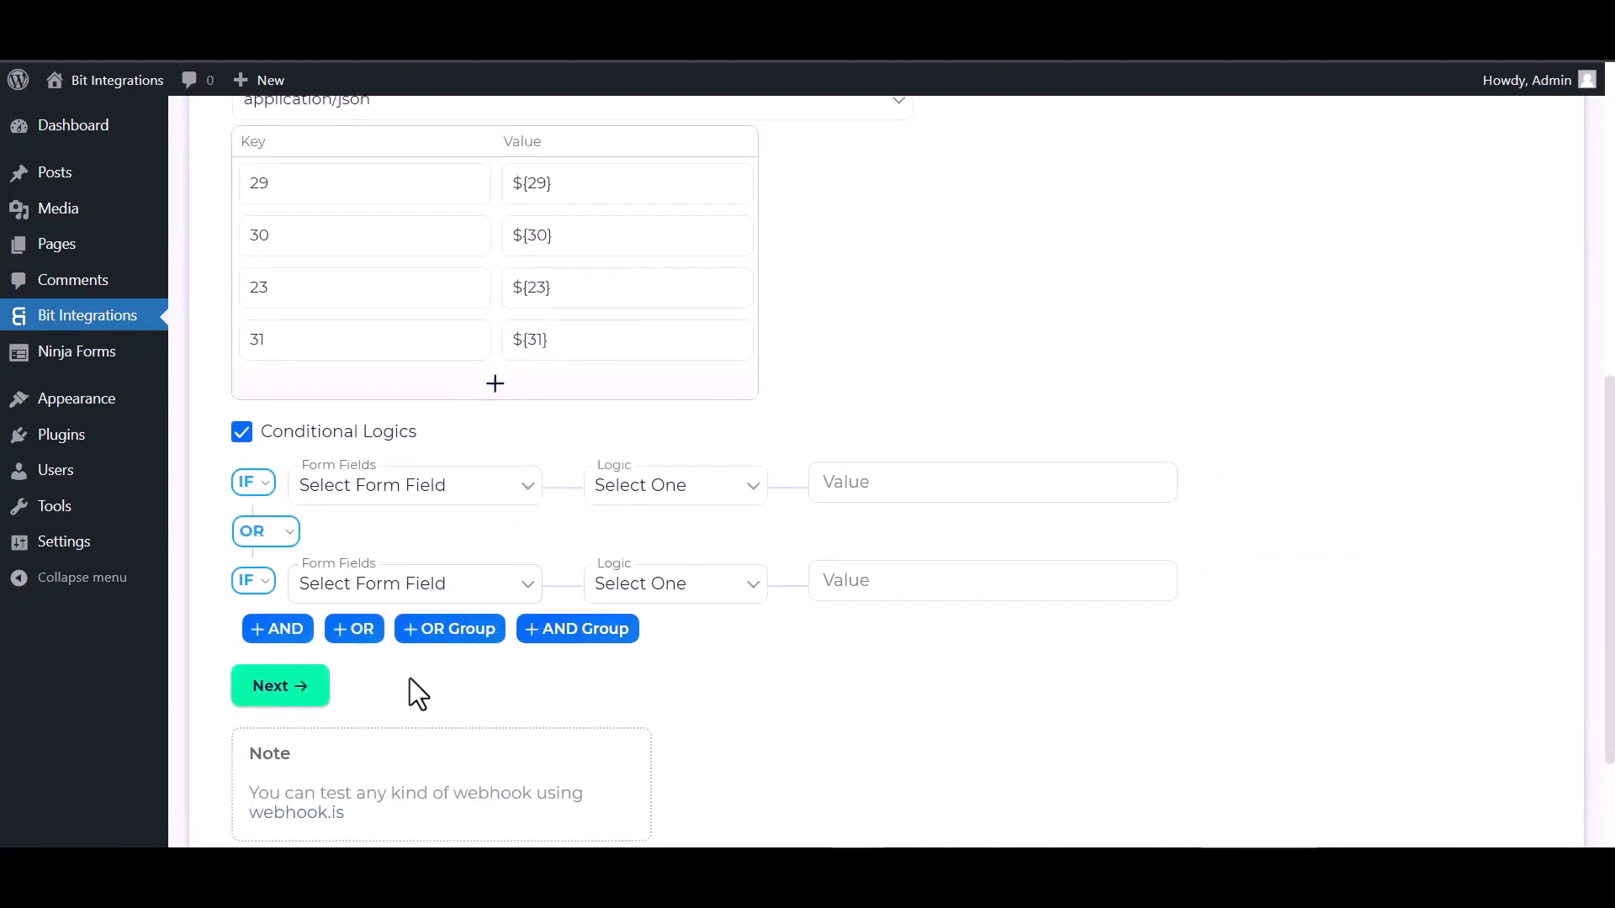
pyautogui.click(243, 433)
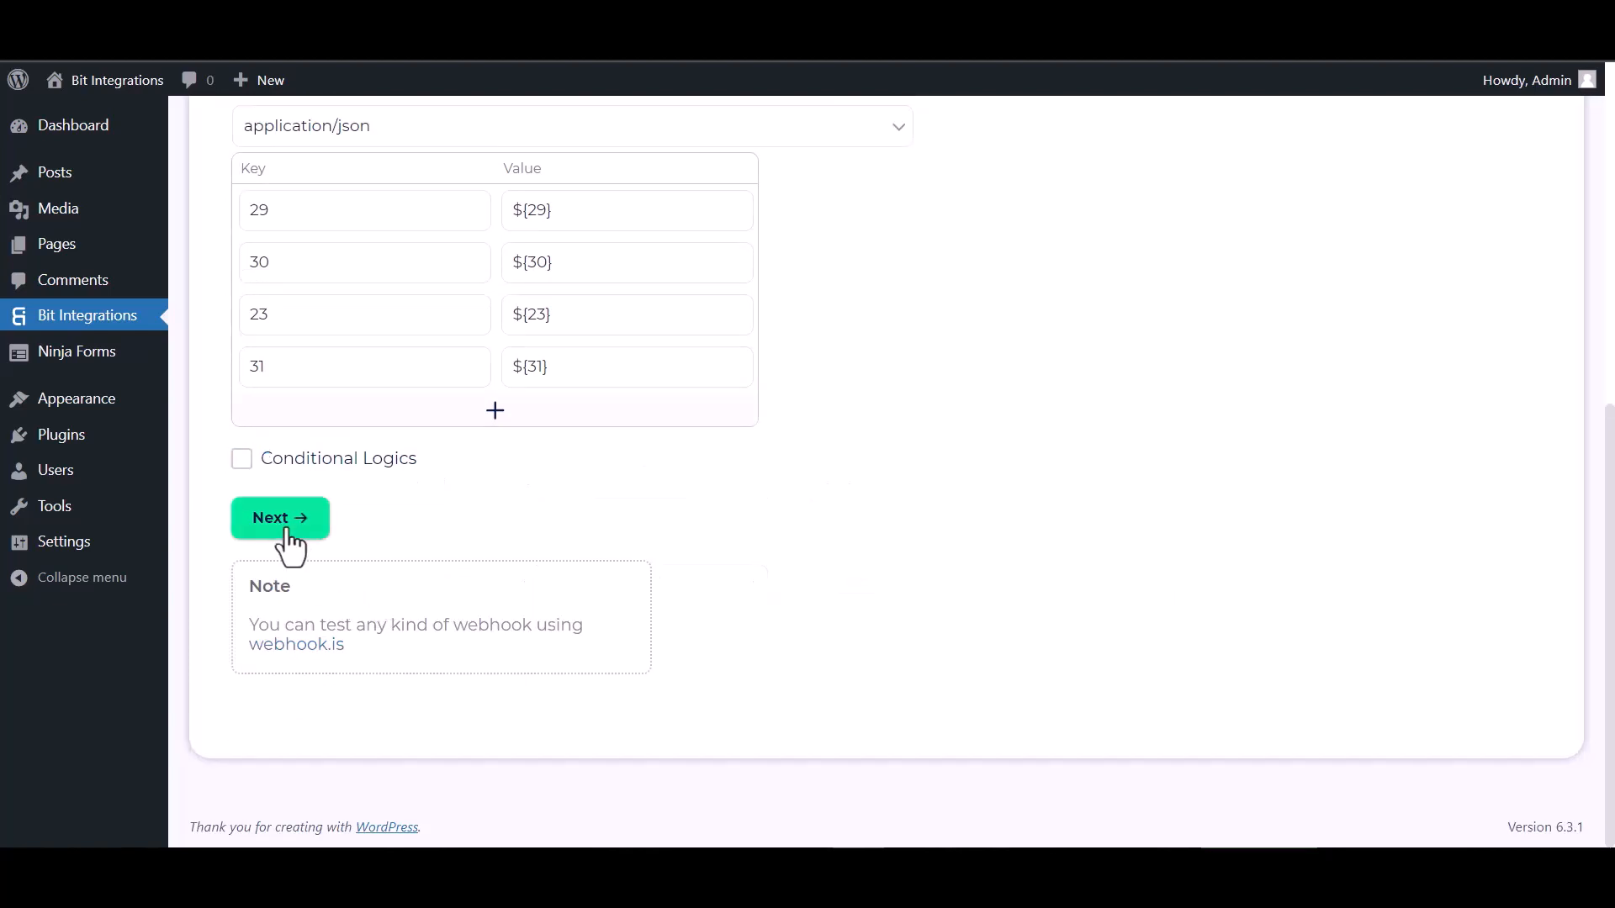
pyautogui.click(289, 528)
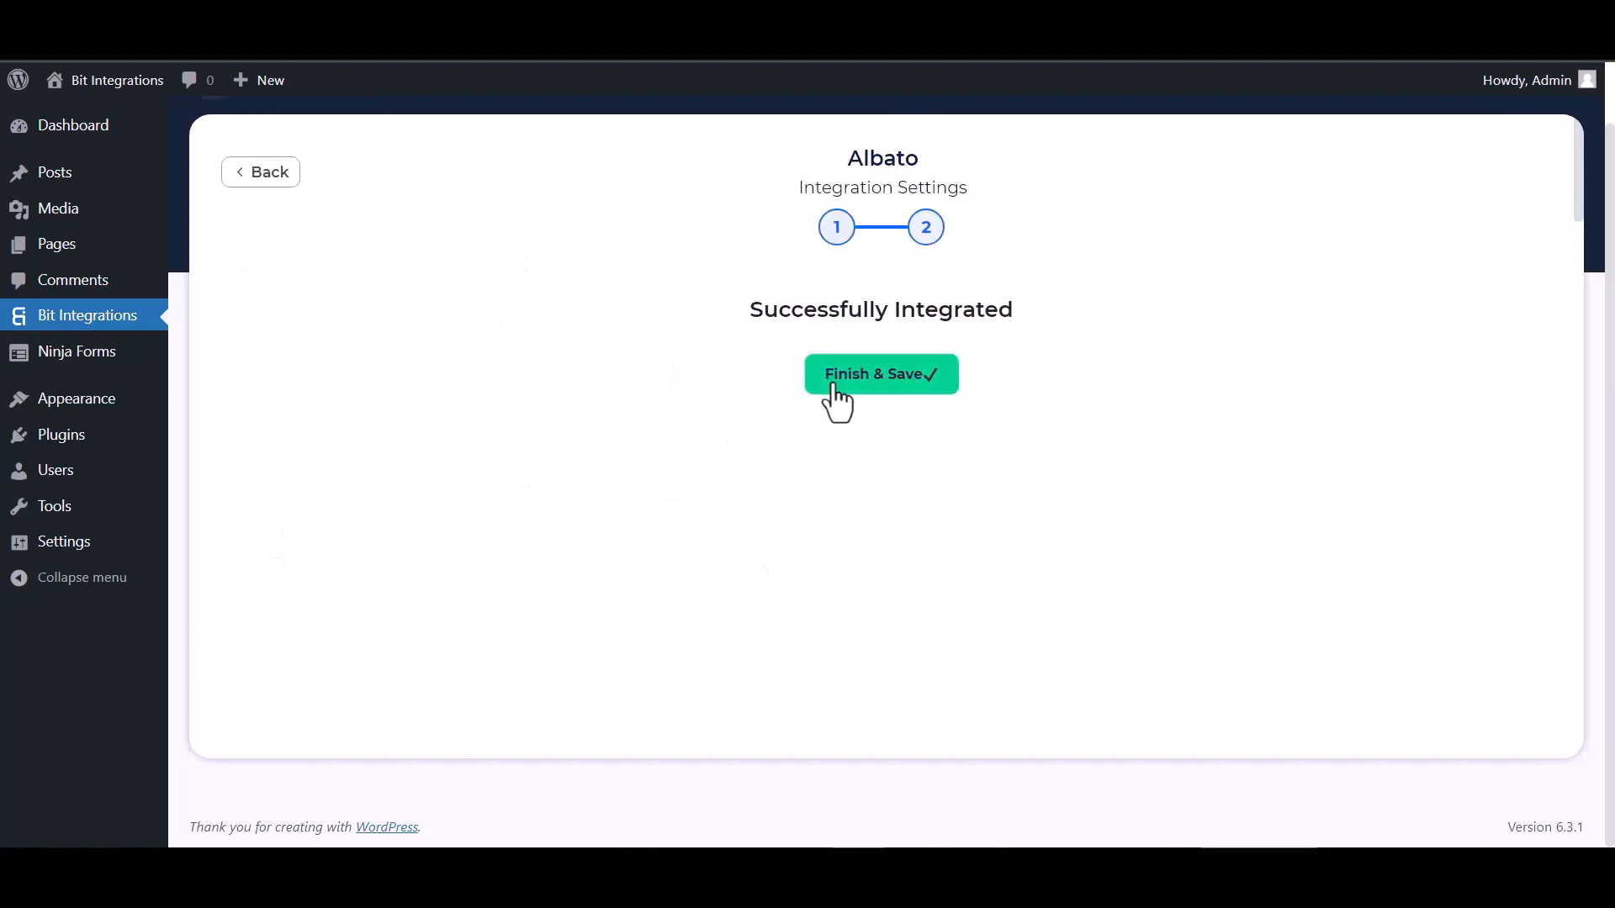
pyautogui.click(833, 389)
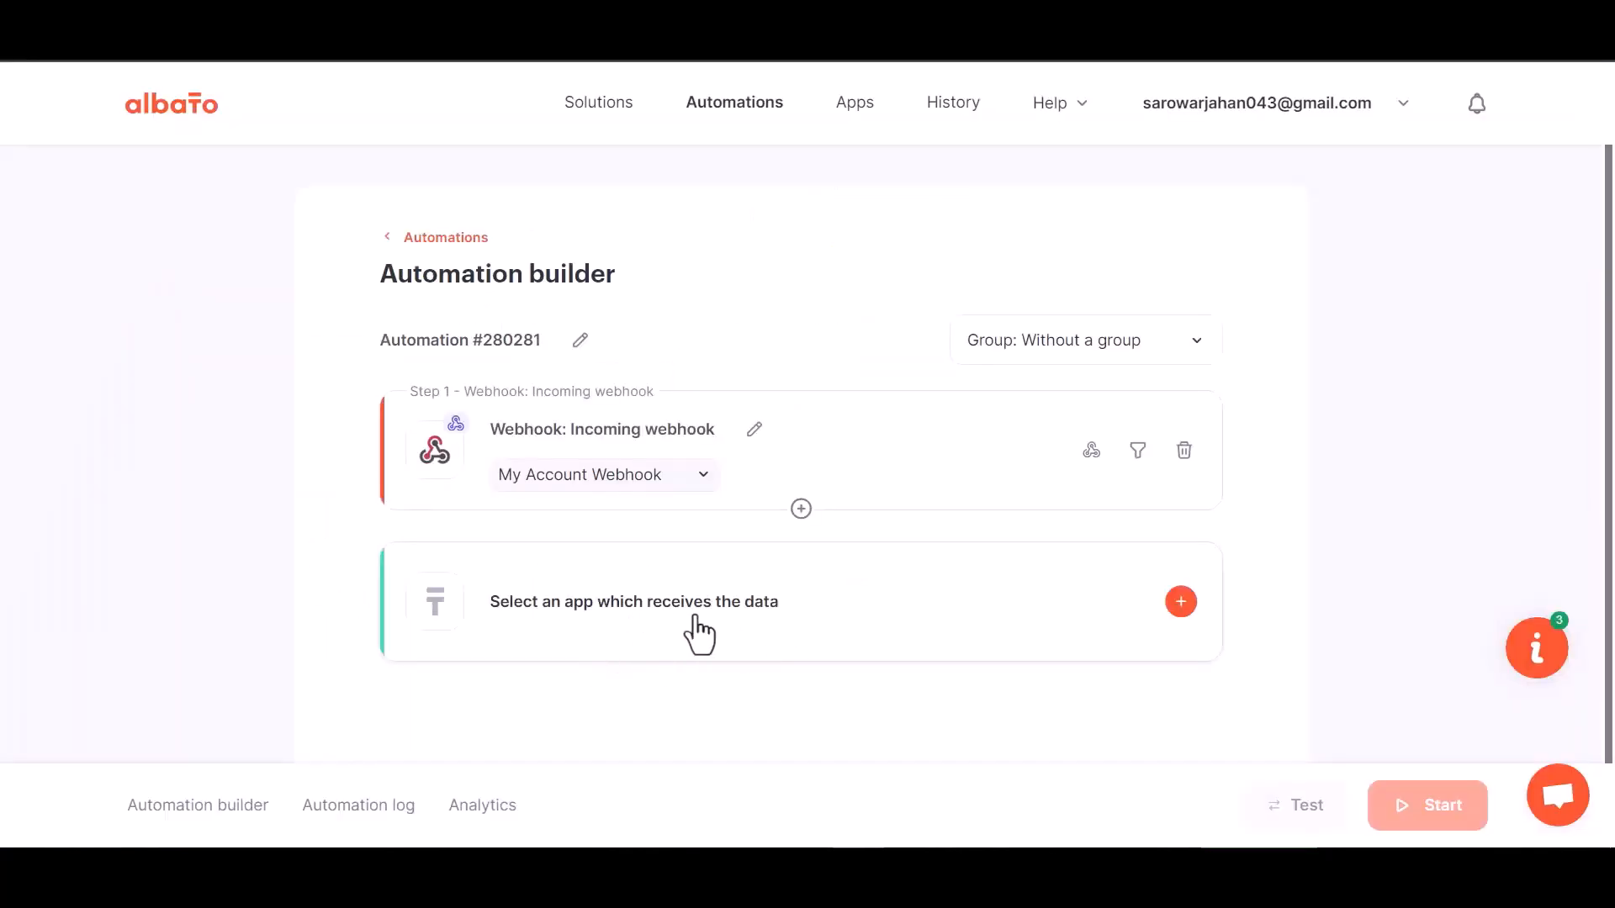
# Add a MailChimp 'Add subscriber to the list' action and start a new MailChimp connection
pyautogui.click(828, 631)
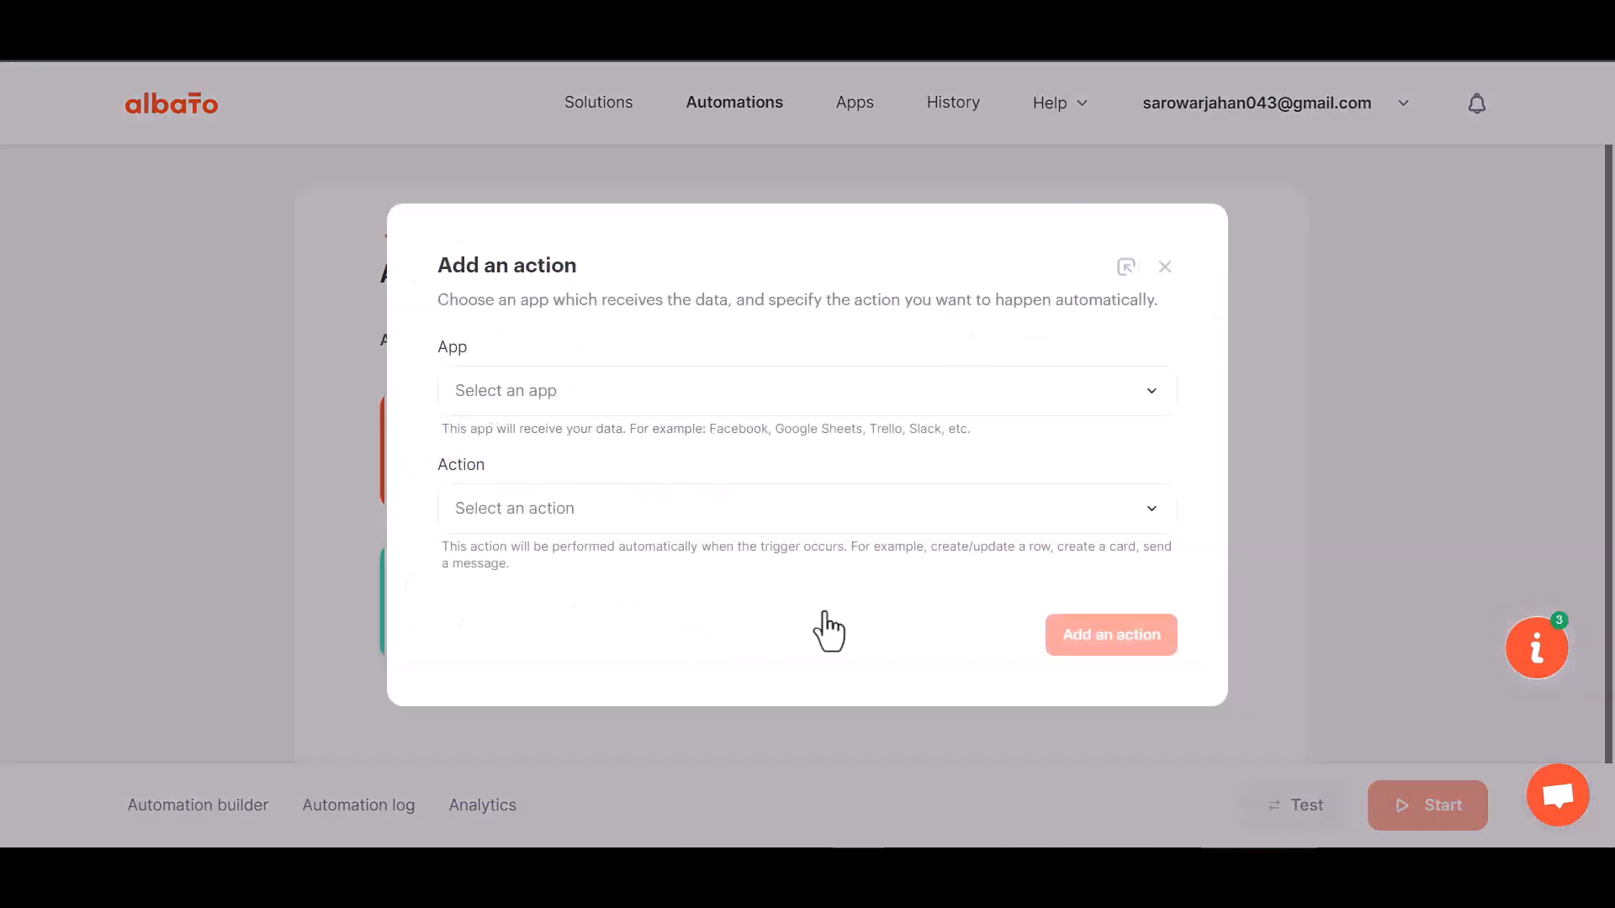
pyautogui.click(545, 410)
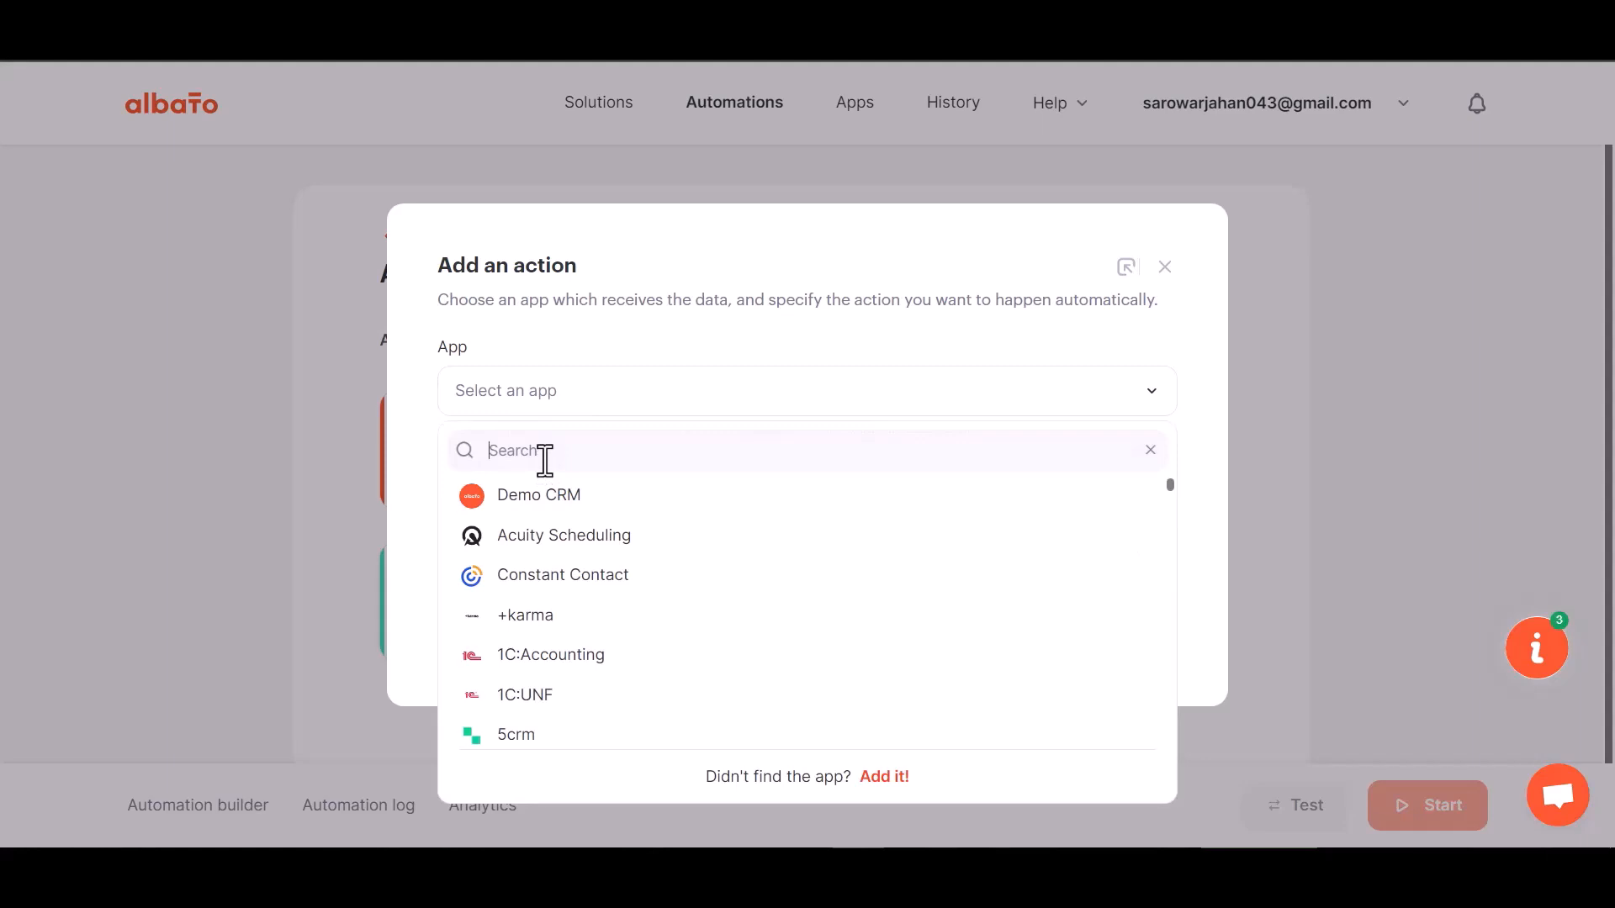
pyautogui.write('mail')
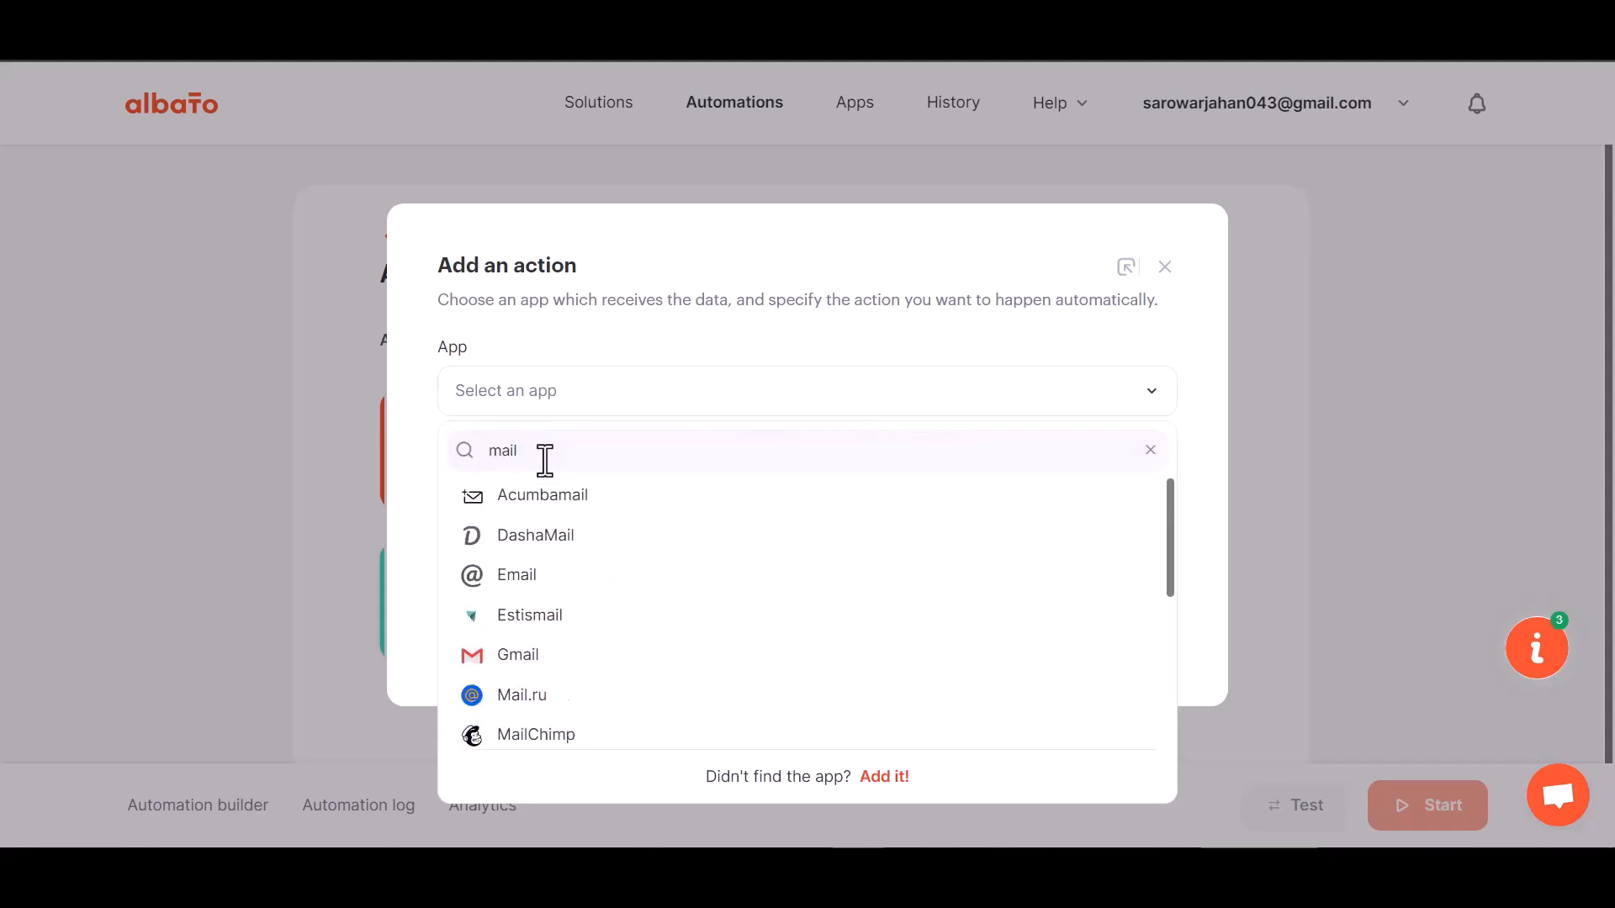
pyautogui.write('c')
pyautogui.click(546, 492)
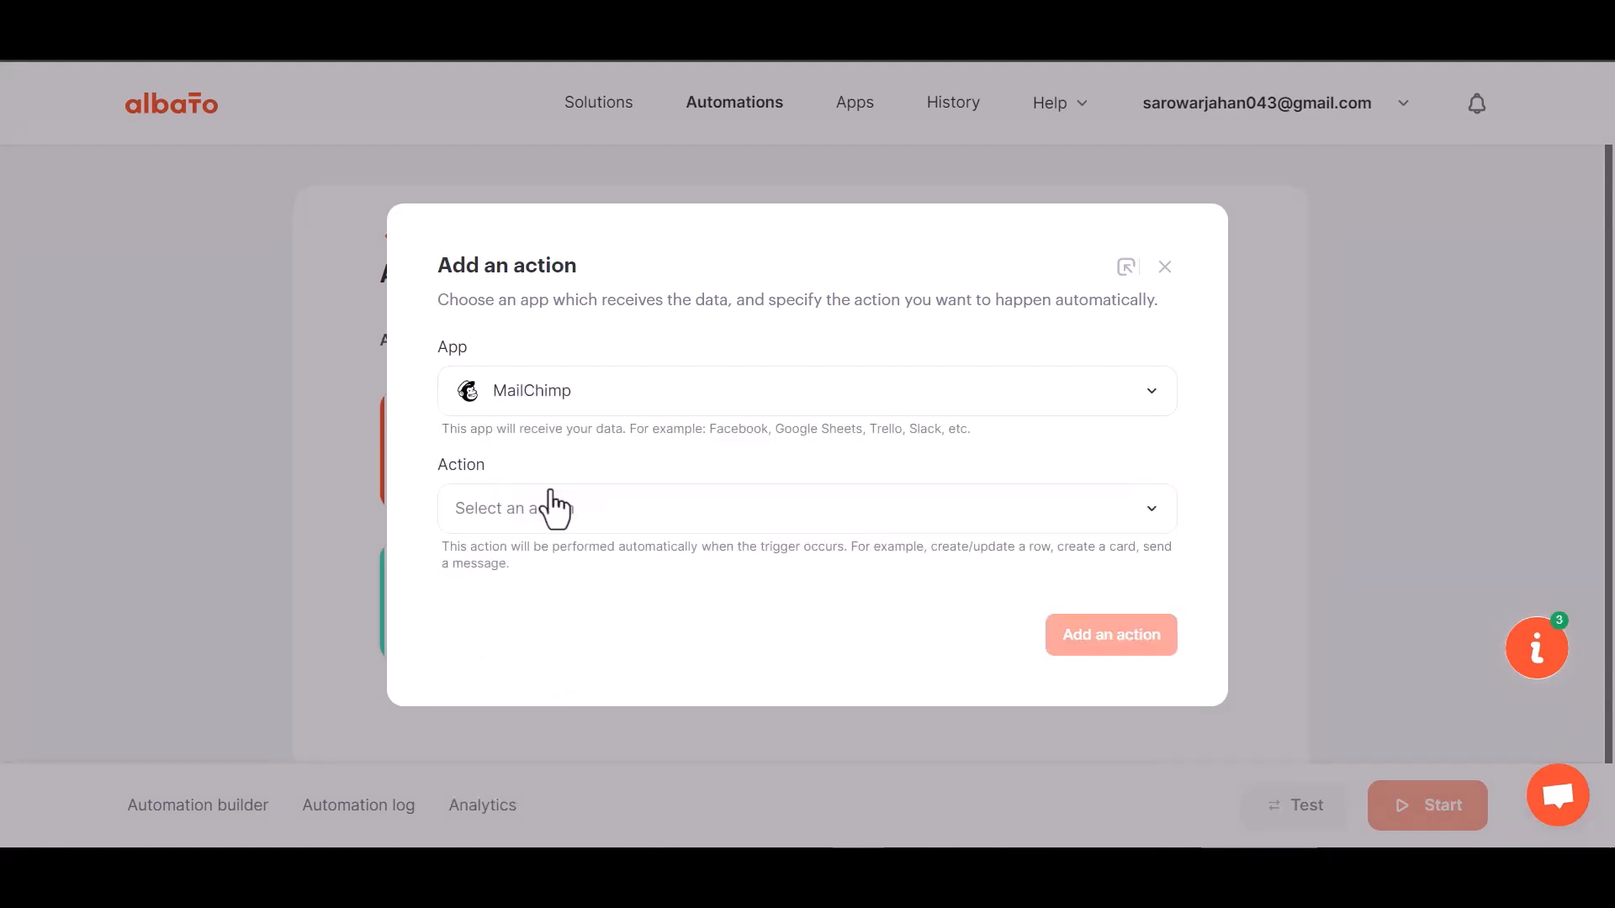
pyautogui.click(577, 526)
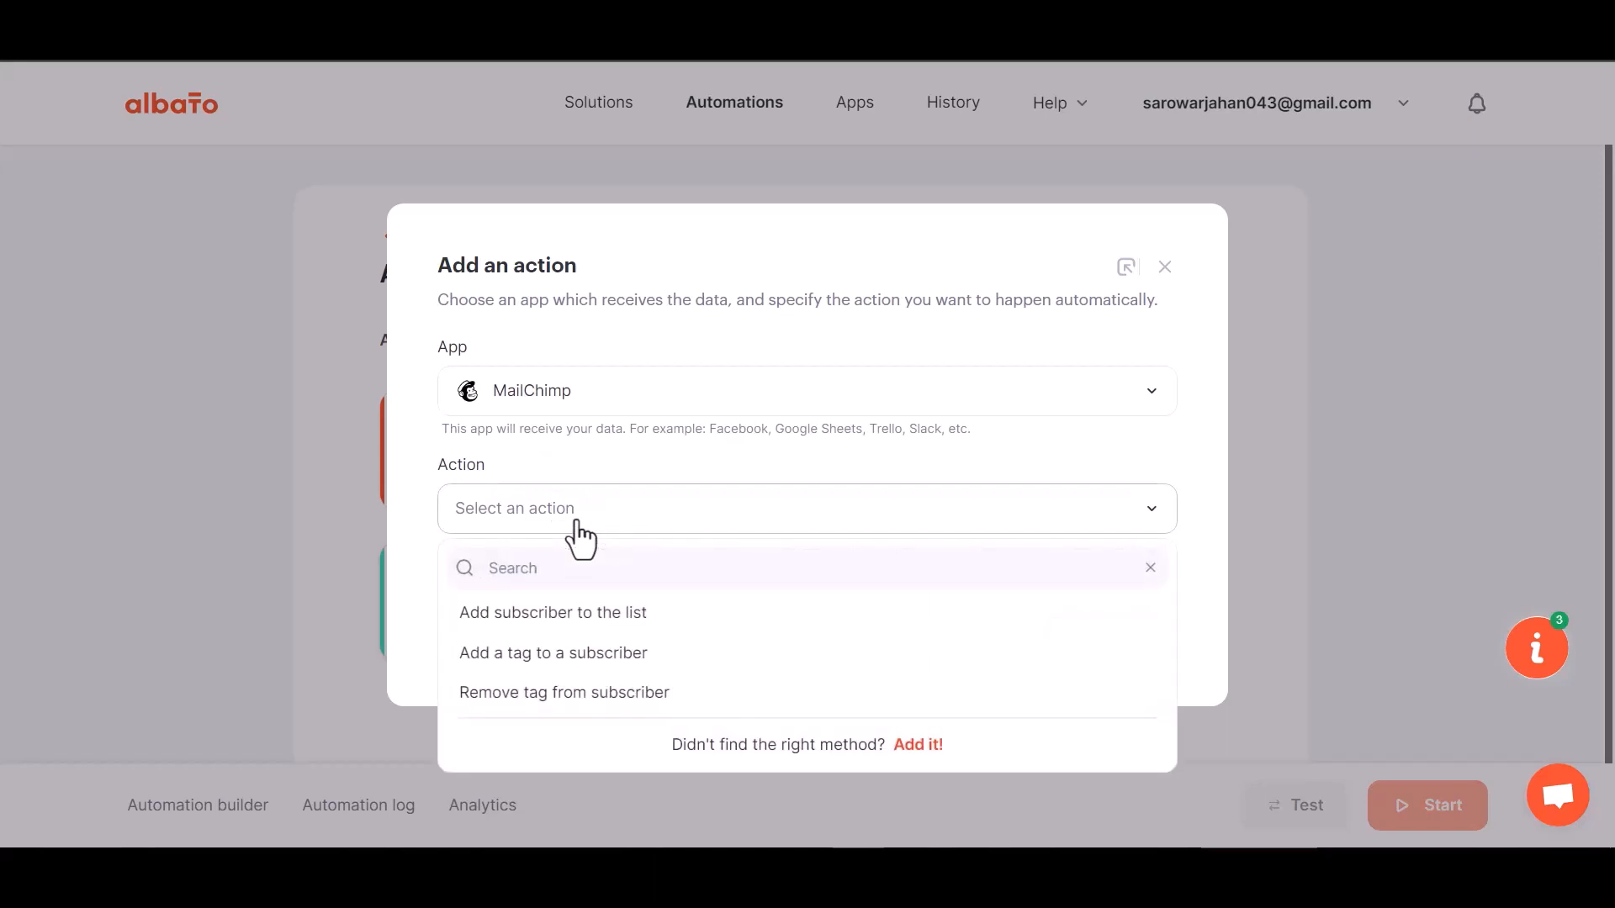
pyautogui.click(613, 619)
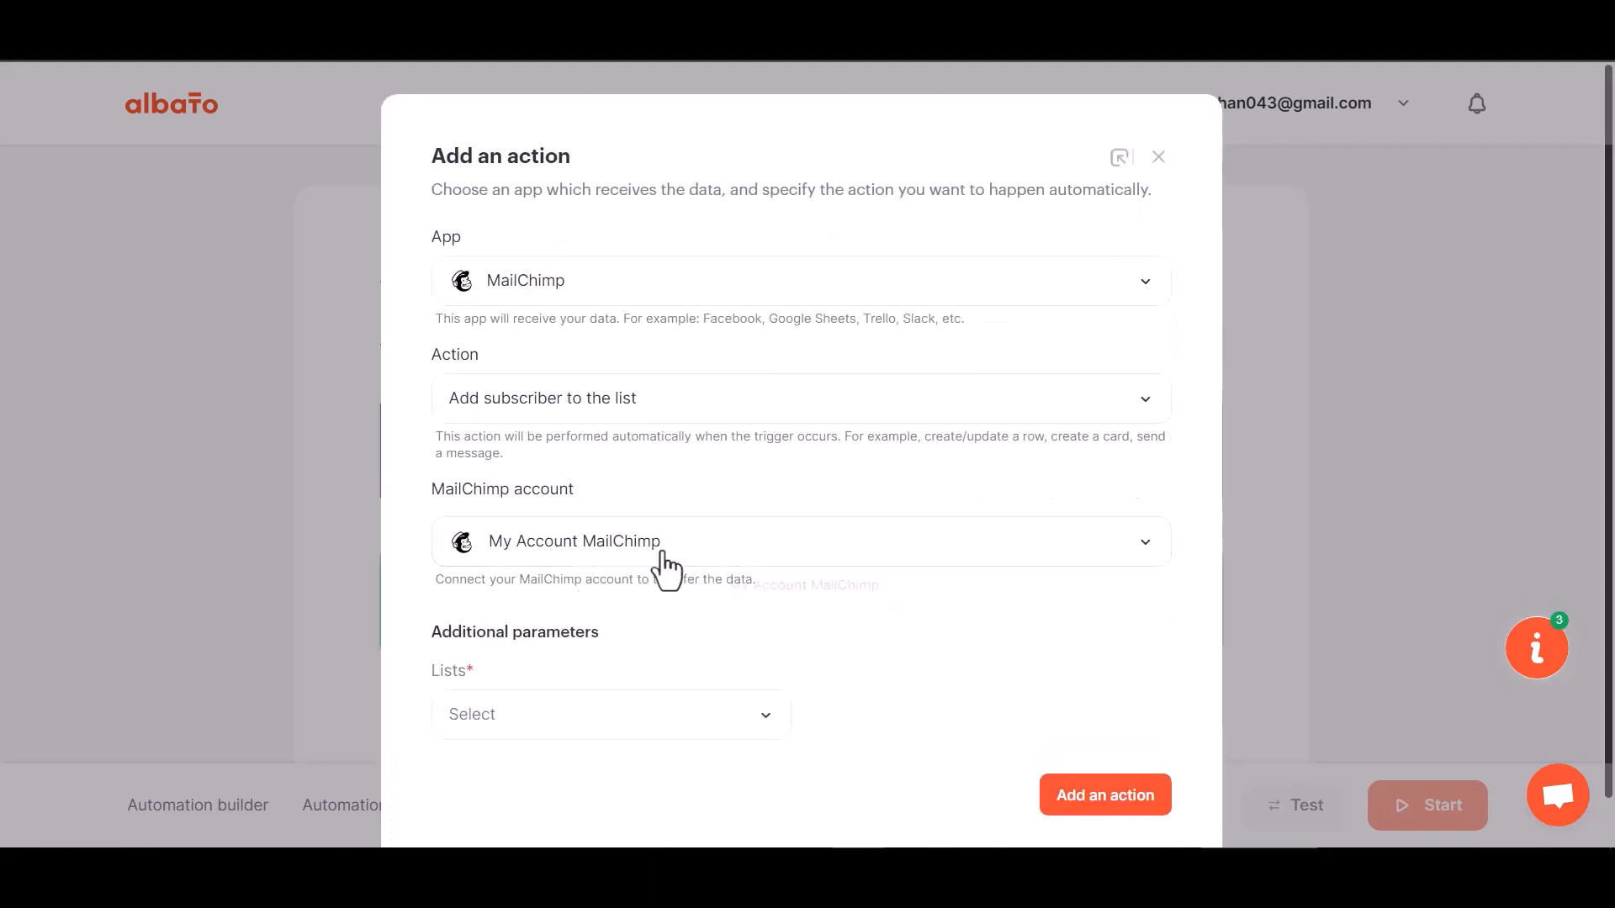
pyautogui.click(663, 555)
pyautogui.click(769, 609)
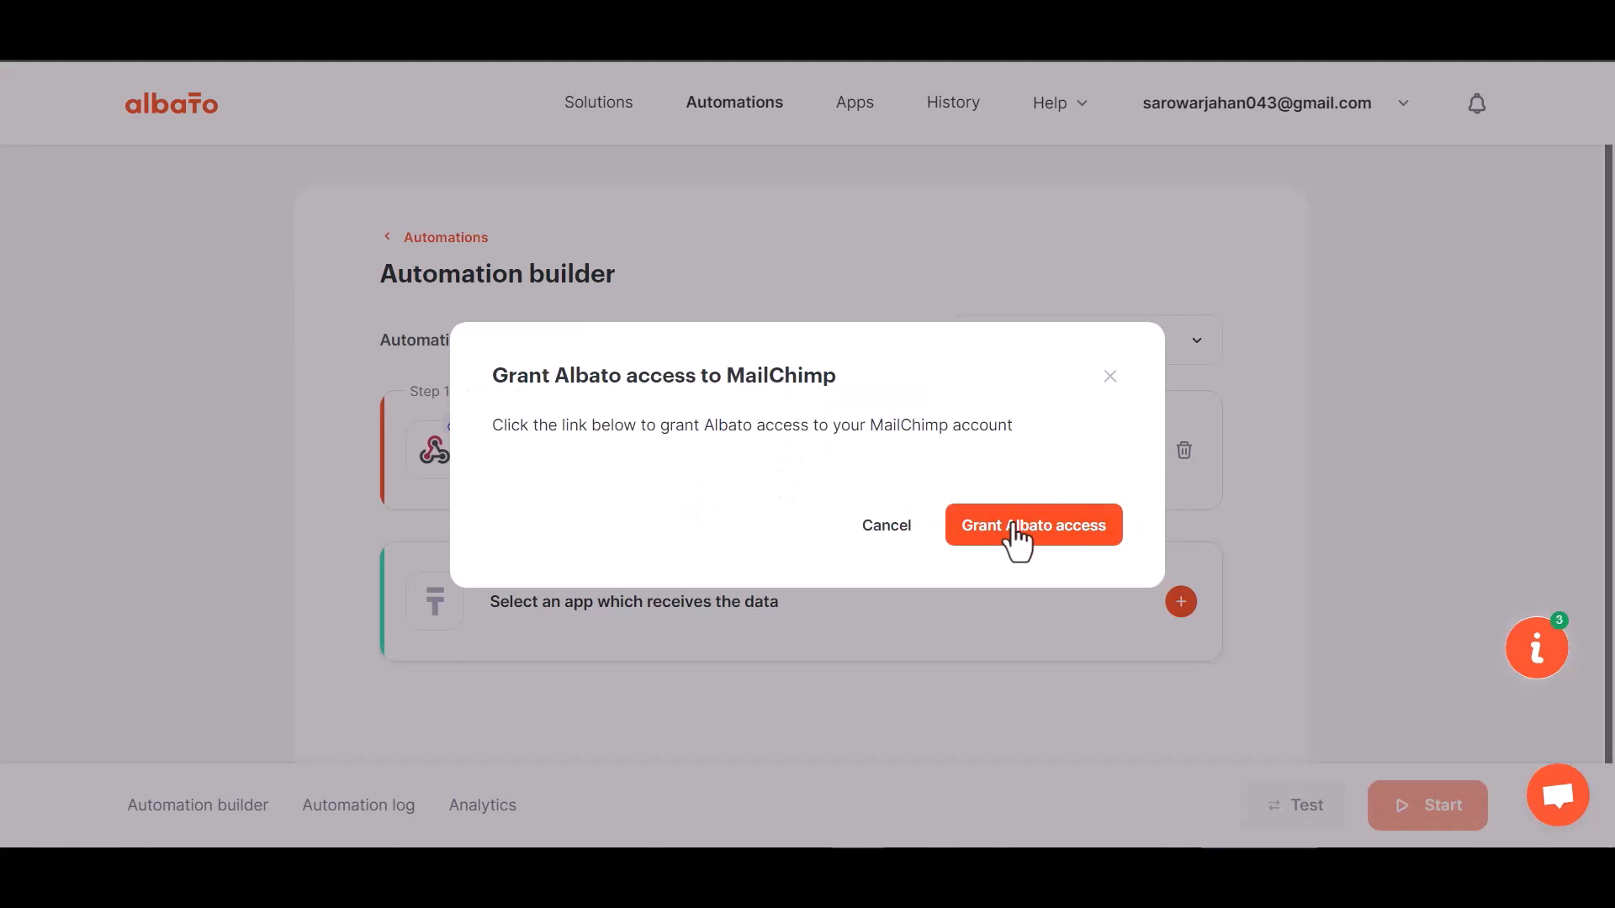
# Log in to Mailchimp and allow Albato access to the account
pyautogui.click(1017, 526)
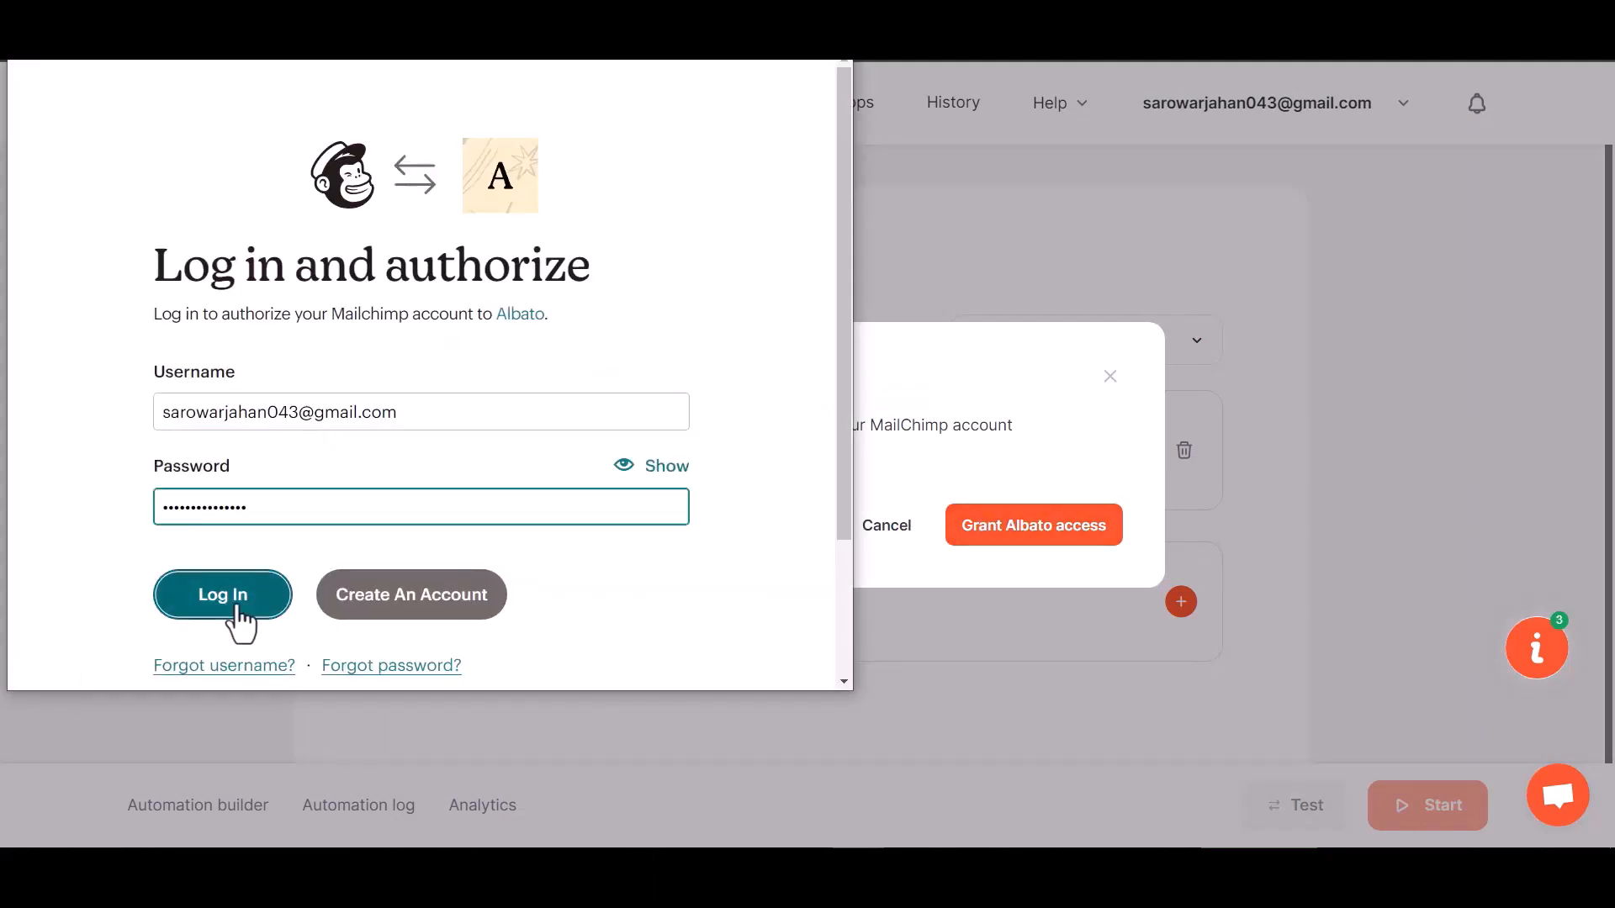
pyautogui.click(236, 606)
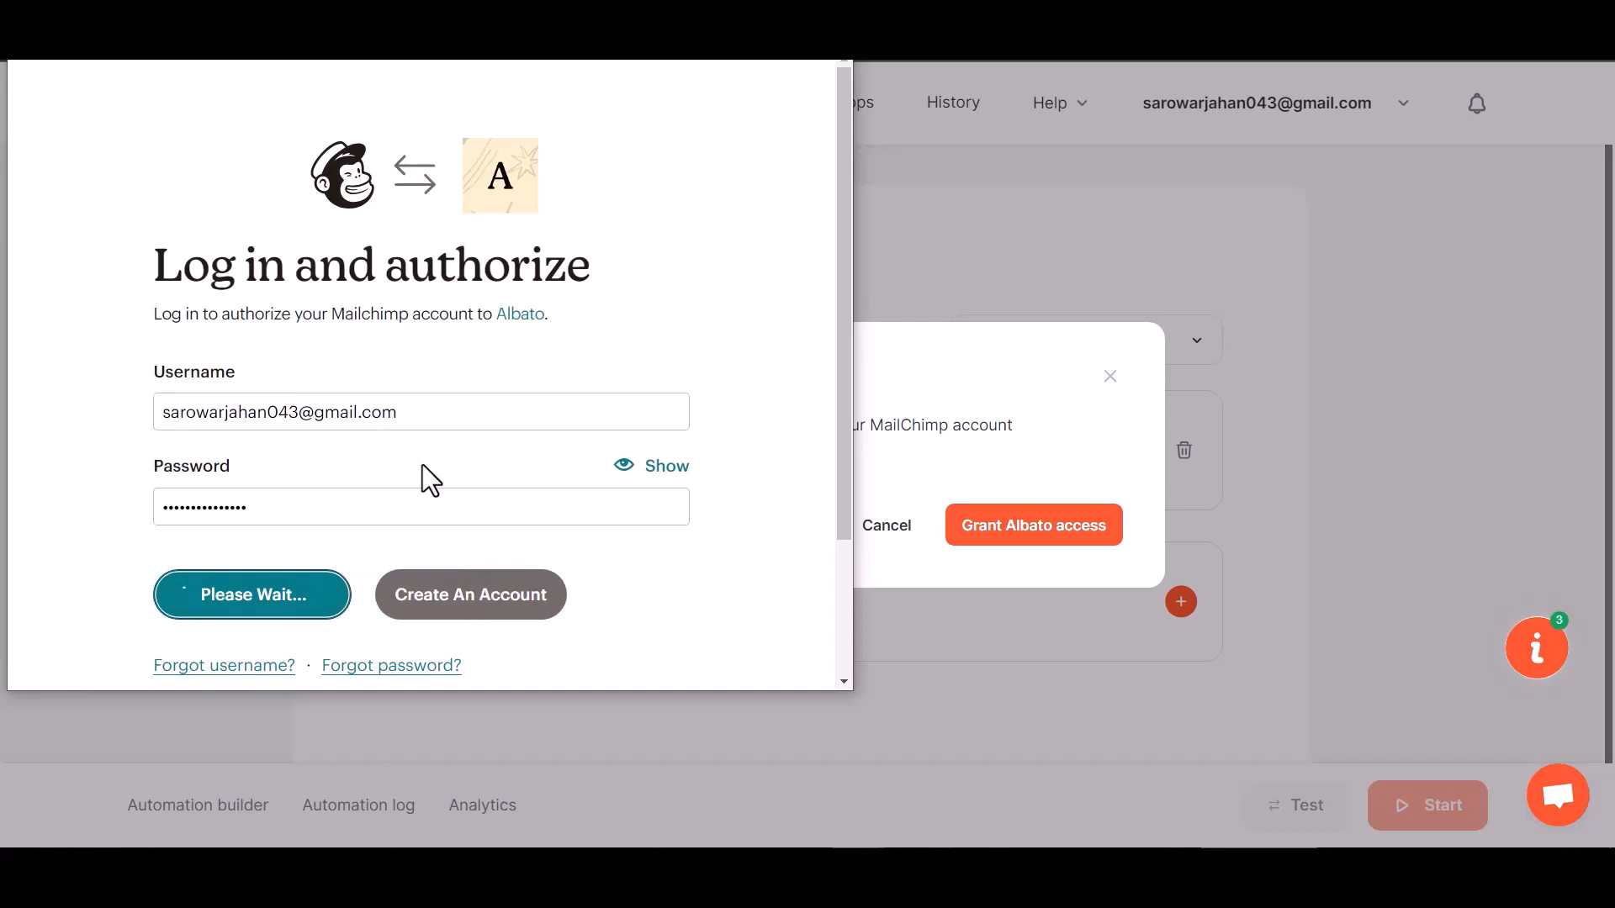
pyautogui.scroll(-3, 422, 464)
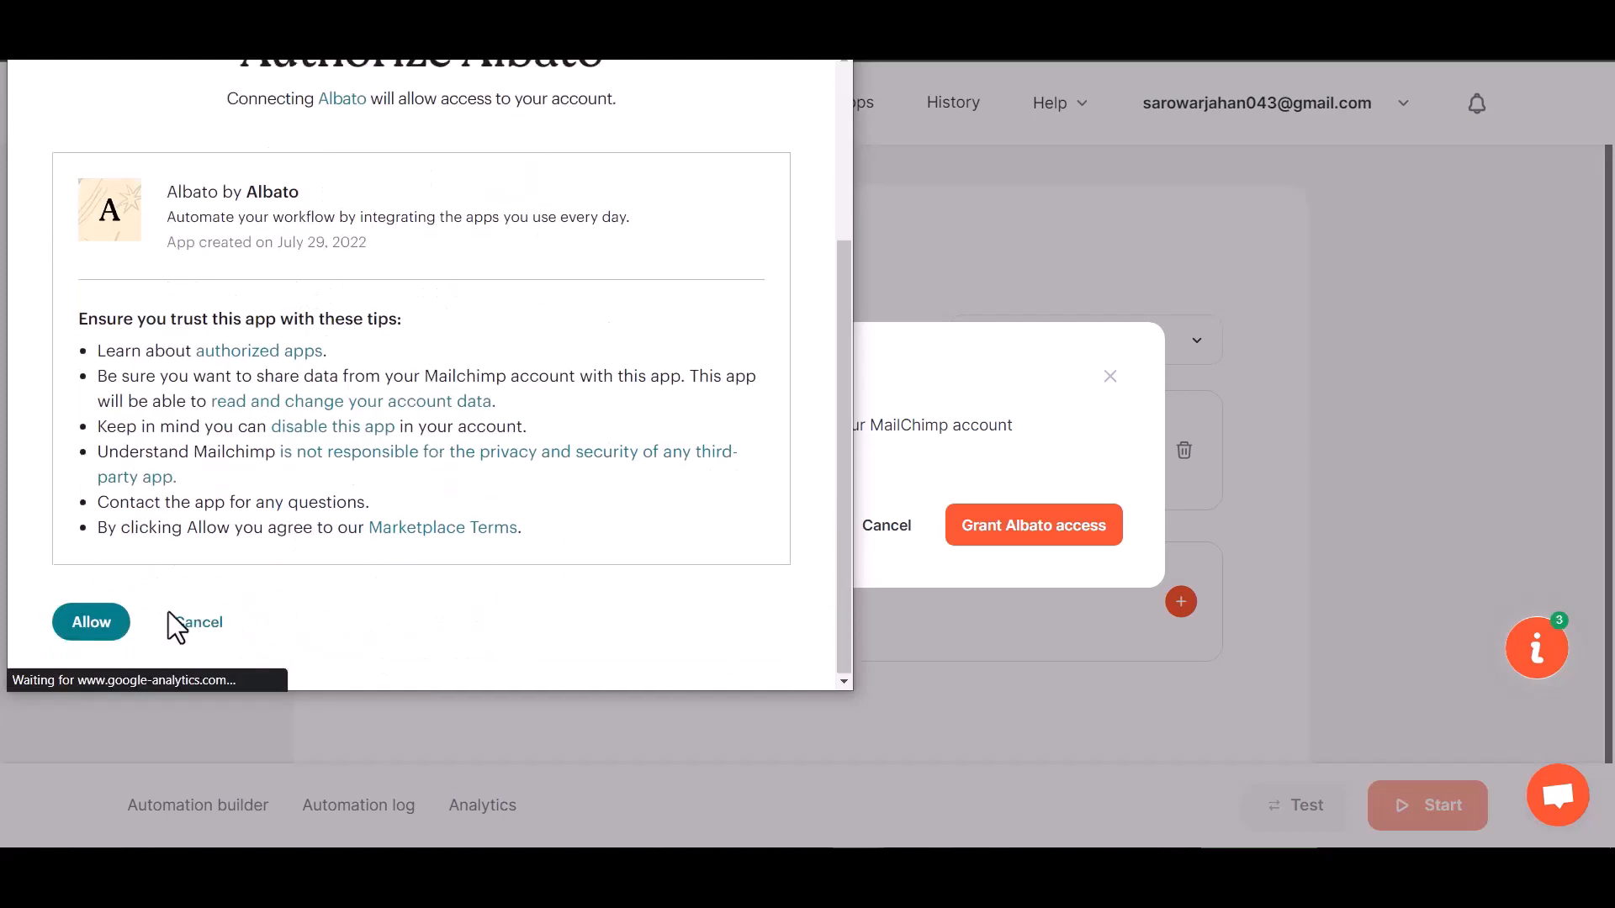
pyautogui.click(107, 622)
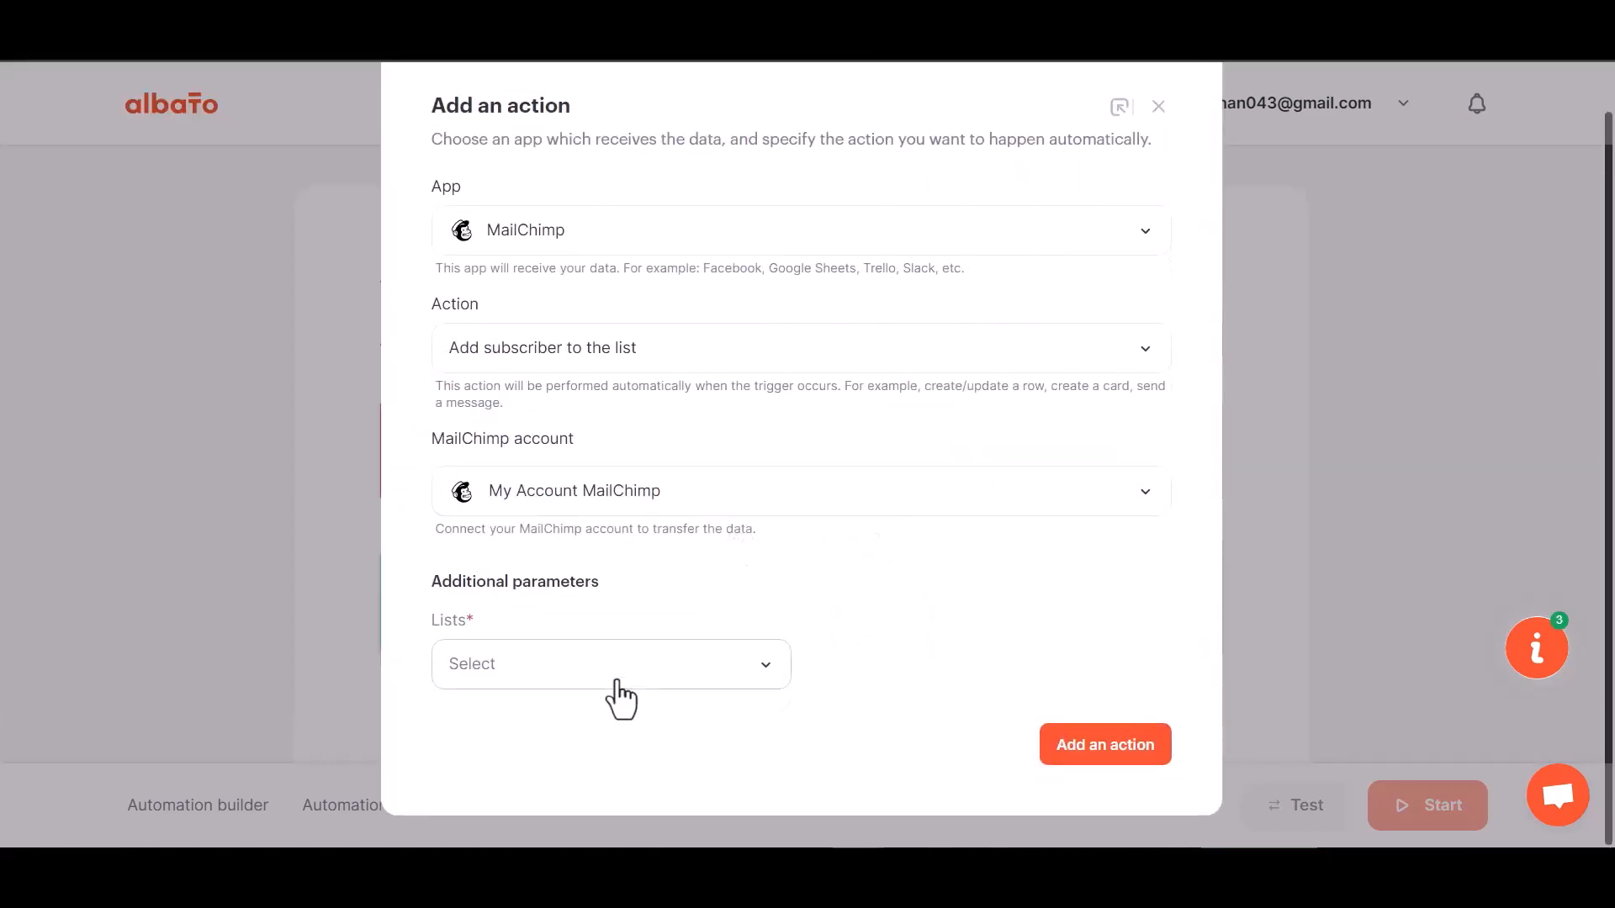
# Pick the audience list for new subscribers and add the MailChimp action
pyautogui.click(616, 679)
pyautogui.click(551, 769)
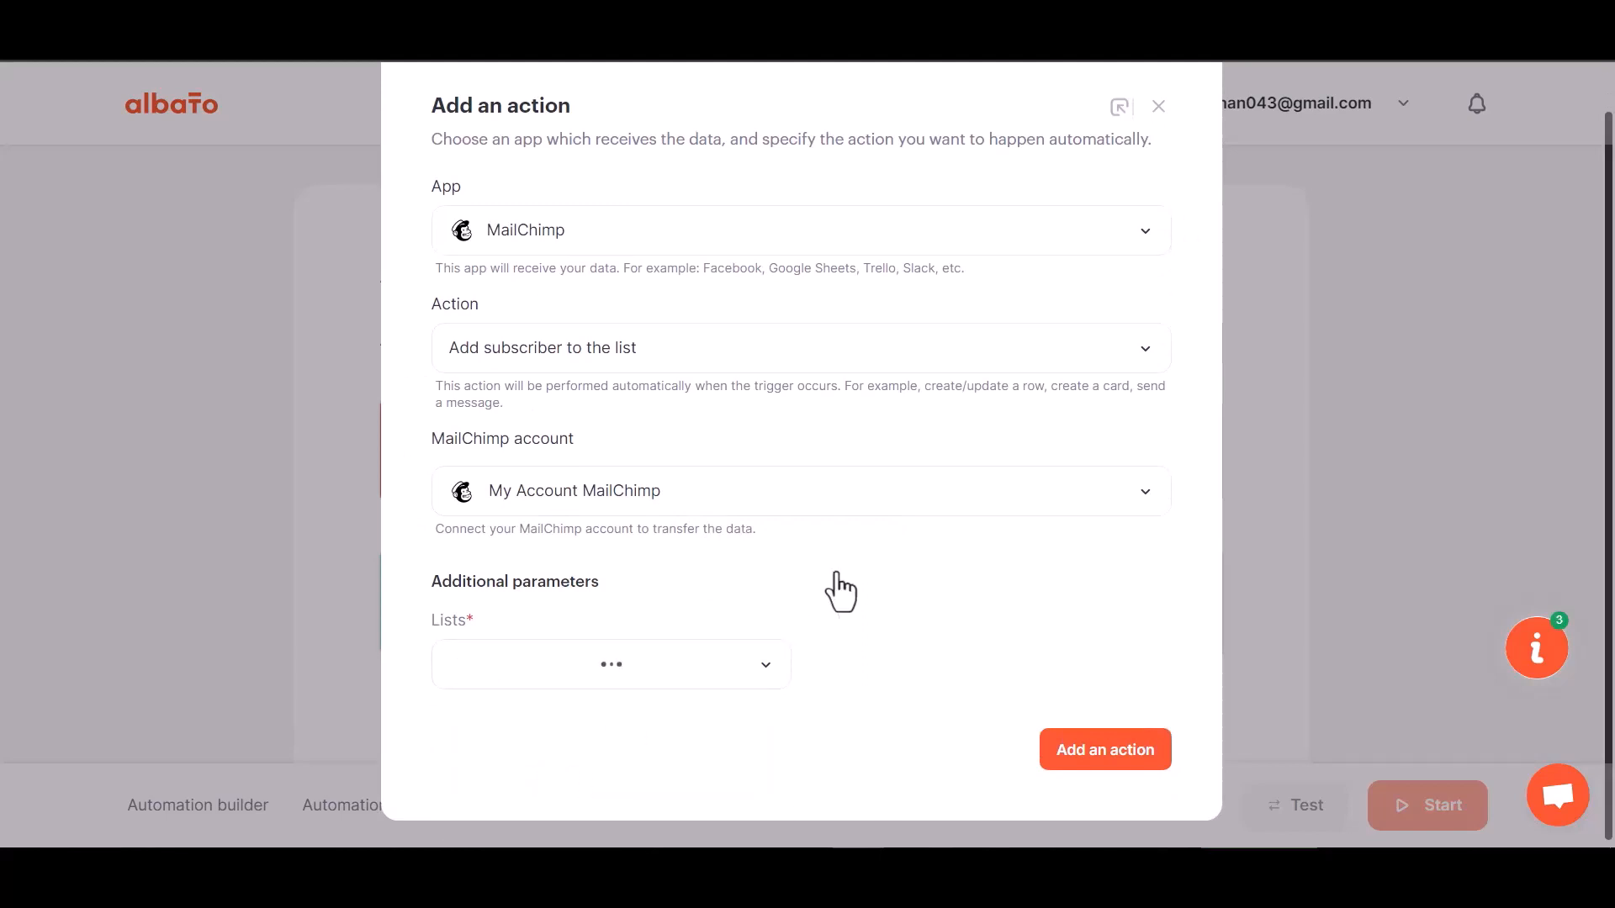
pyautogui.click(1109, 755)
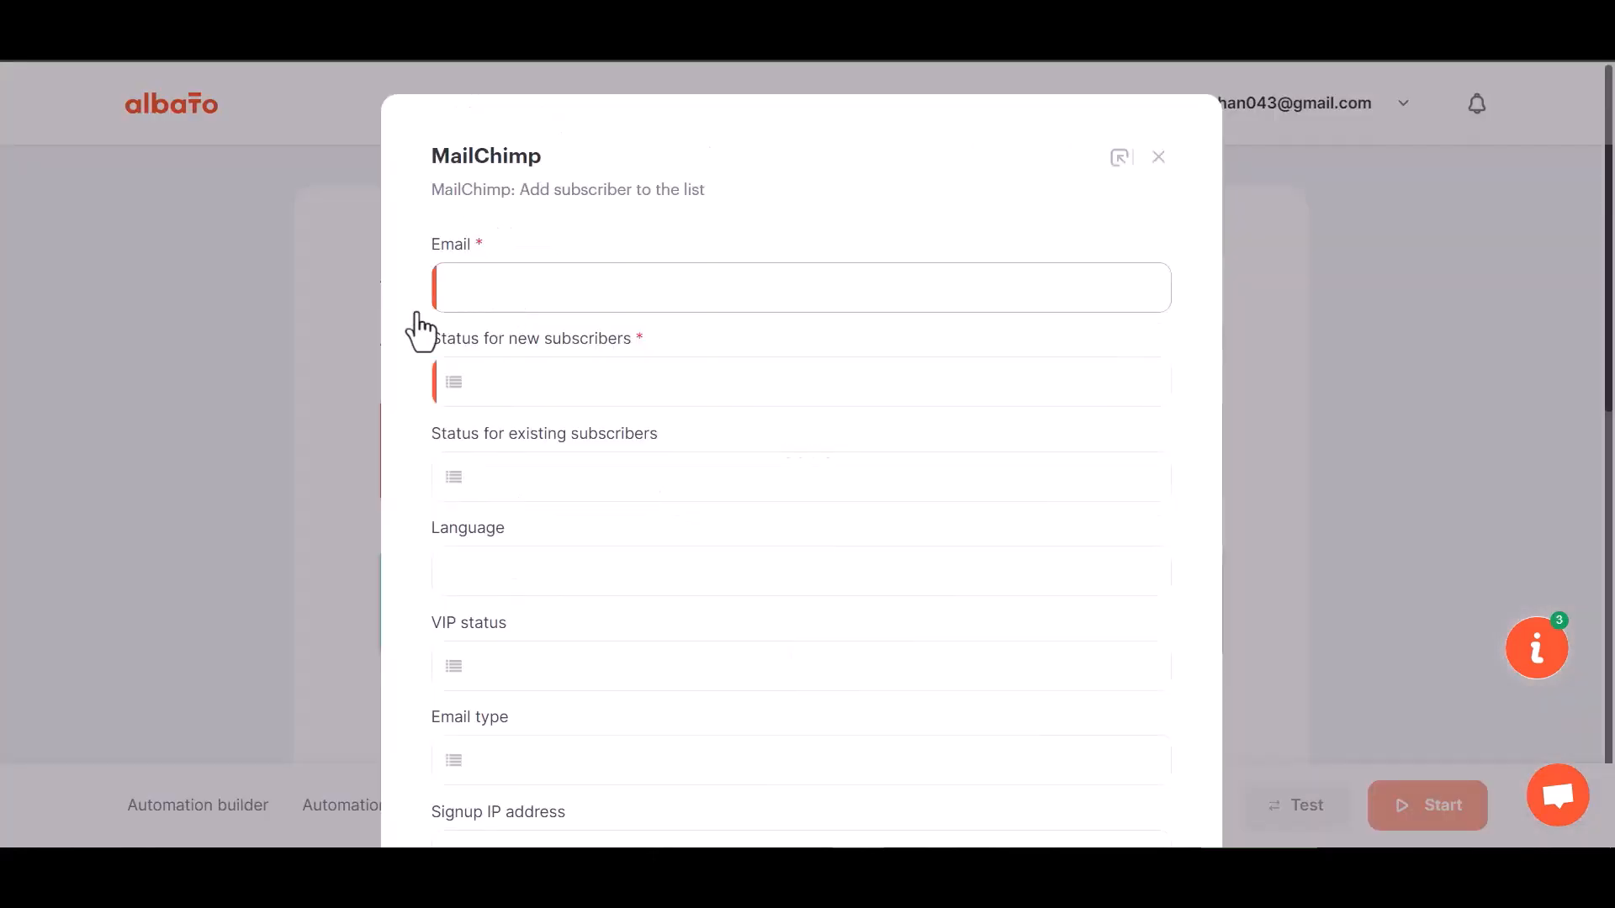
# Map webhook field 23 to Email and set the subscriber status to Subscribed
pyautogui.click(601, 304)
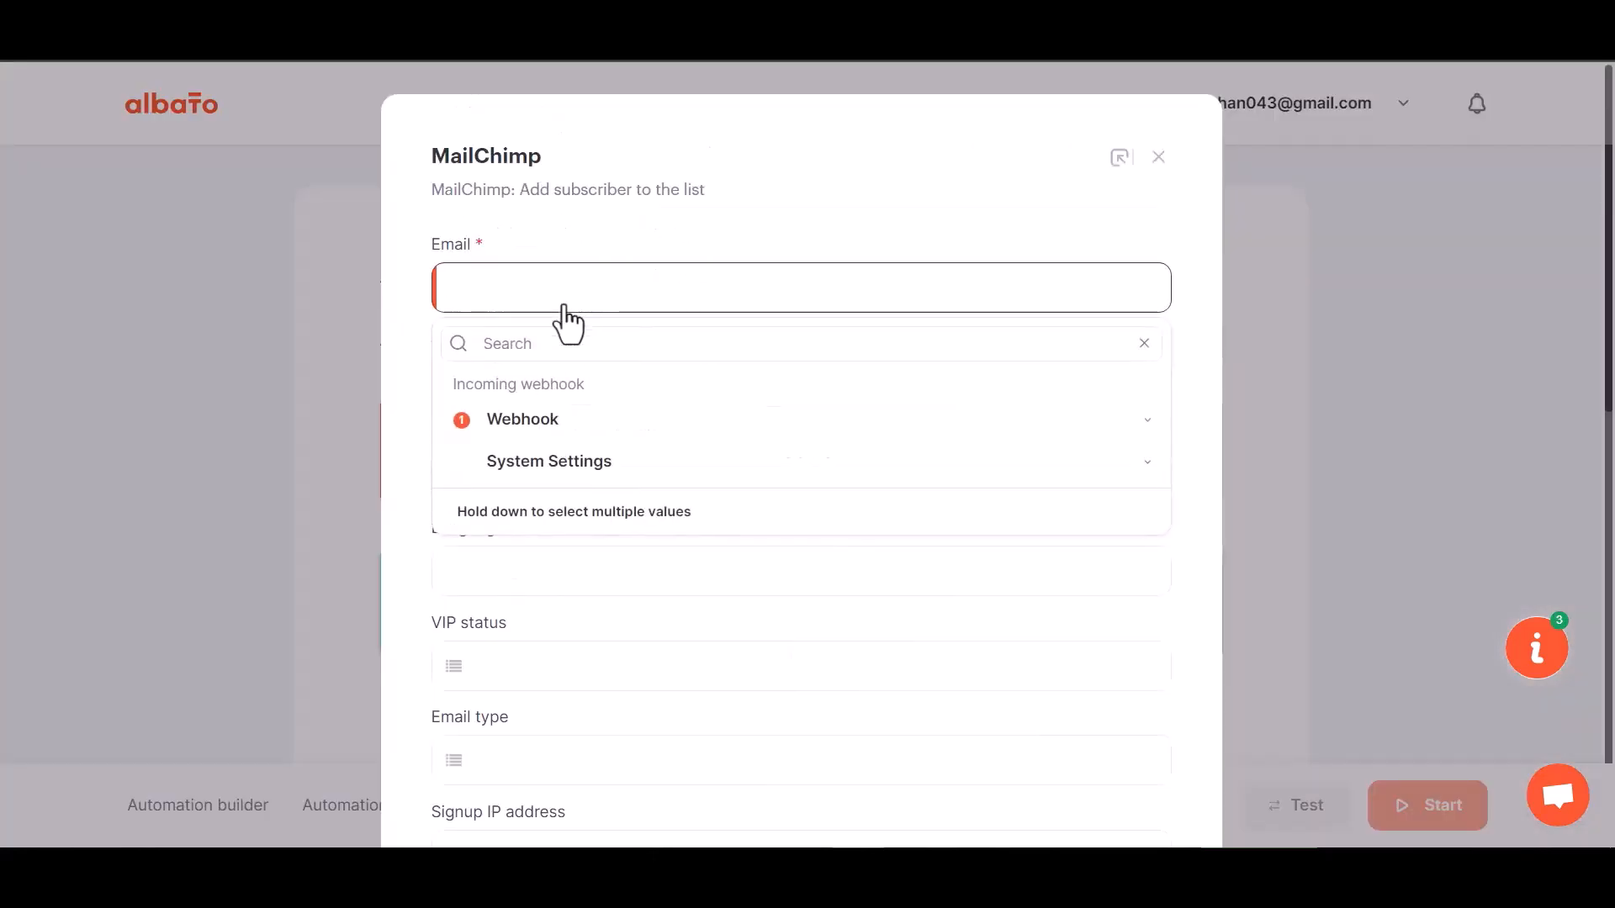
pyautogui.click(557, 421)
pyautogui.click(514, 622)
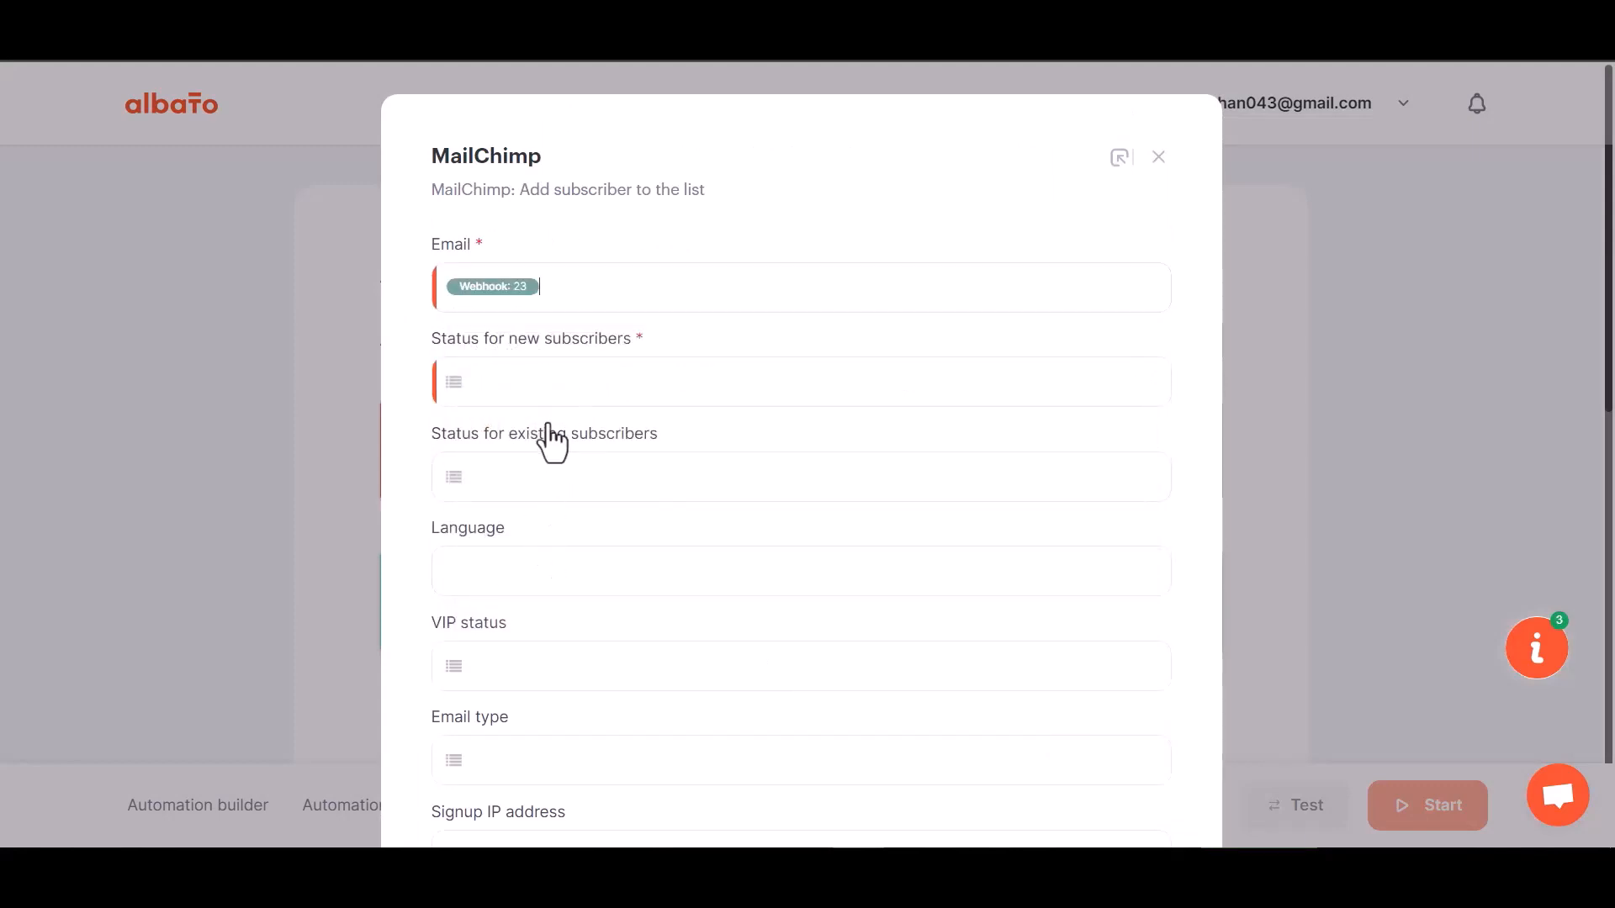
pyautogui.scroll(-1, 555, 513)
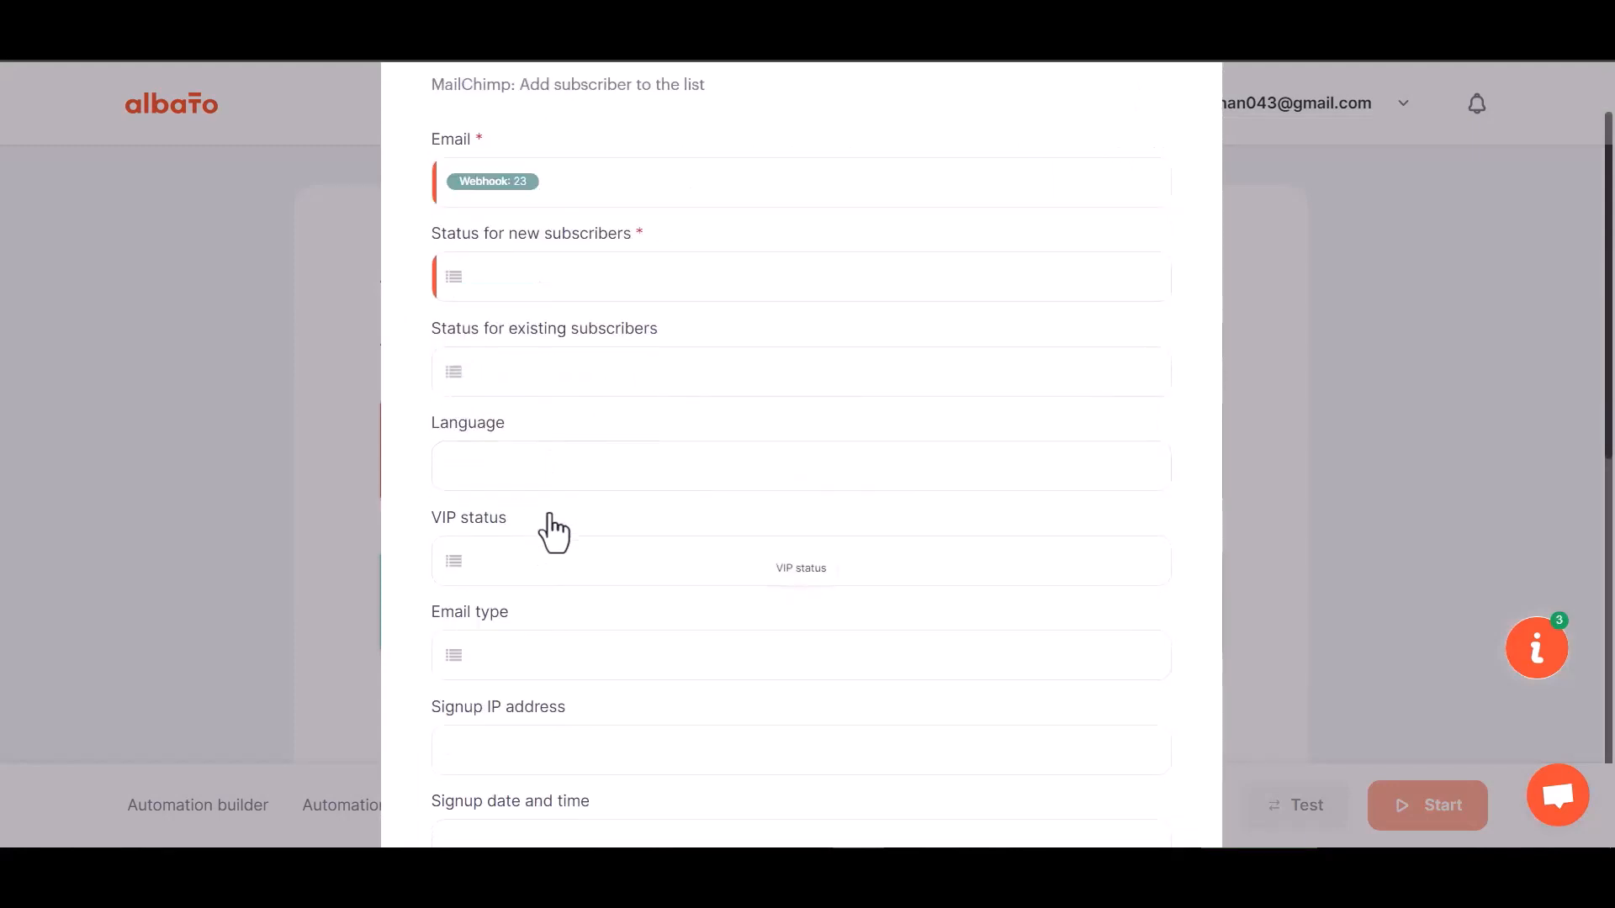
pyautogui.scroll(-1, 553, 531)
pyautogui.click(558, 173)
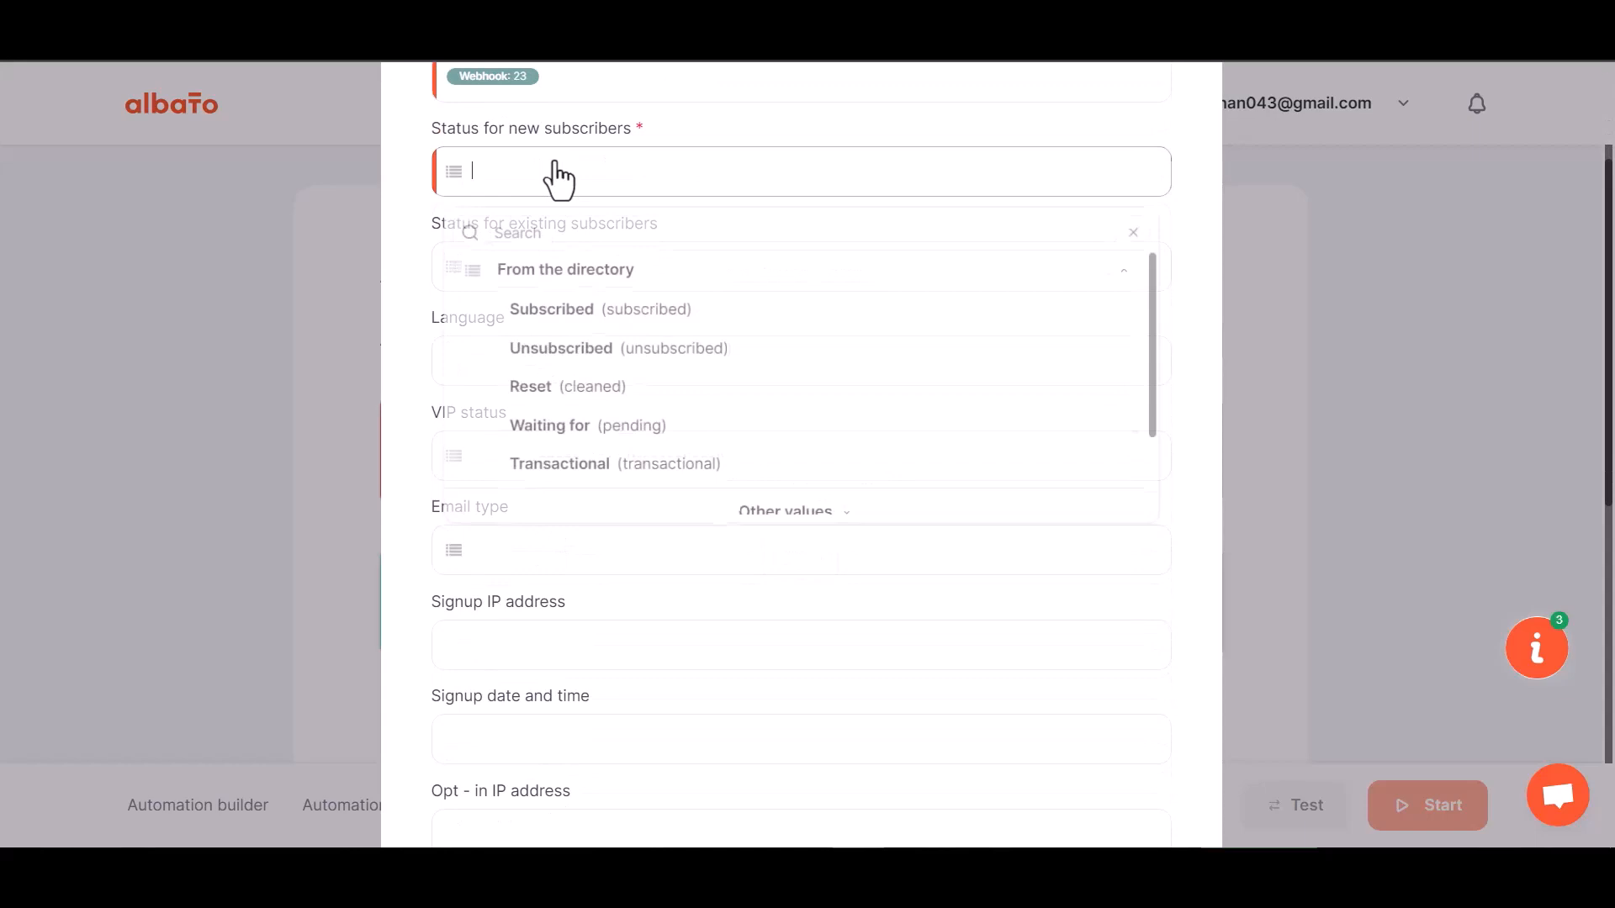
pyautogui.click(569, 325)
# Map webhook fields 29 and 30 to First Name and Last Name
pyautogui.scroll(-5, 601, 508)
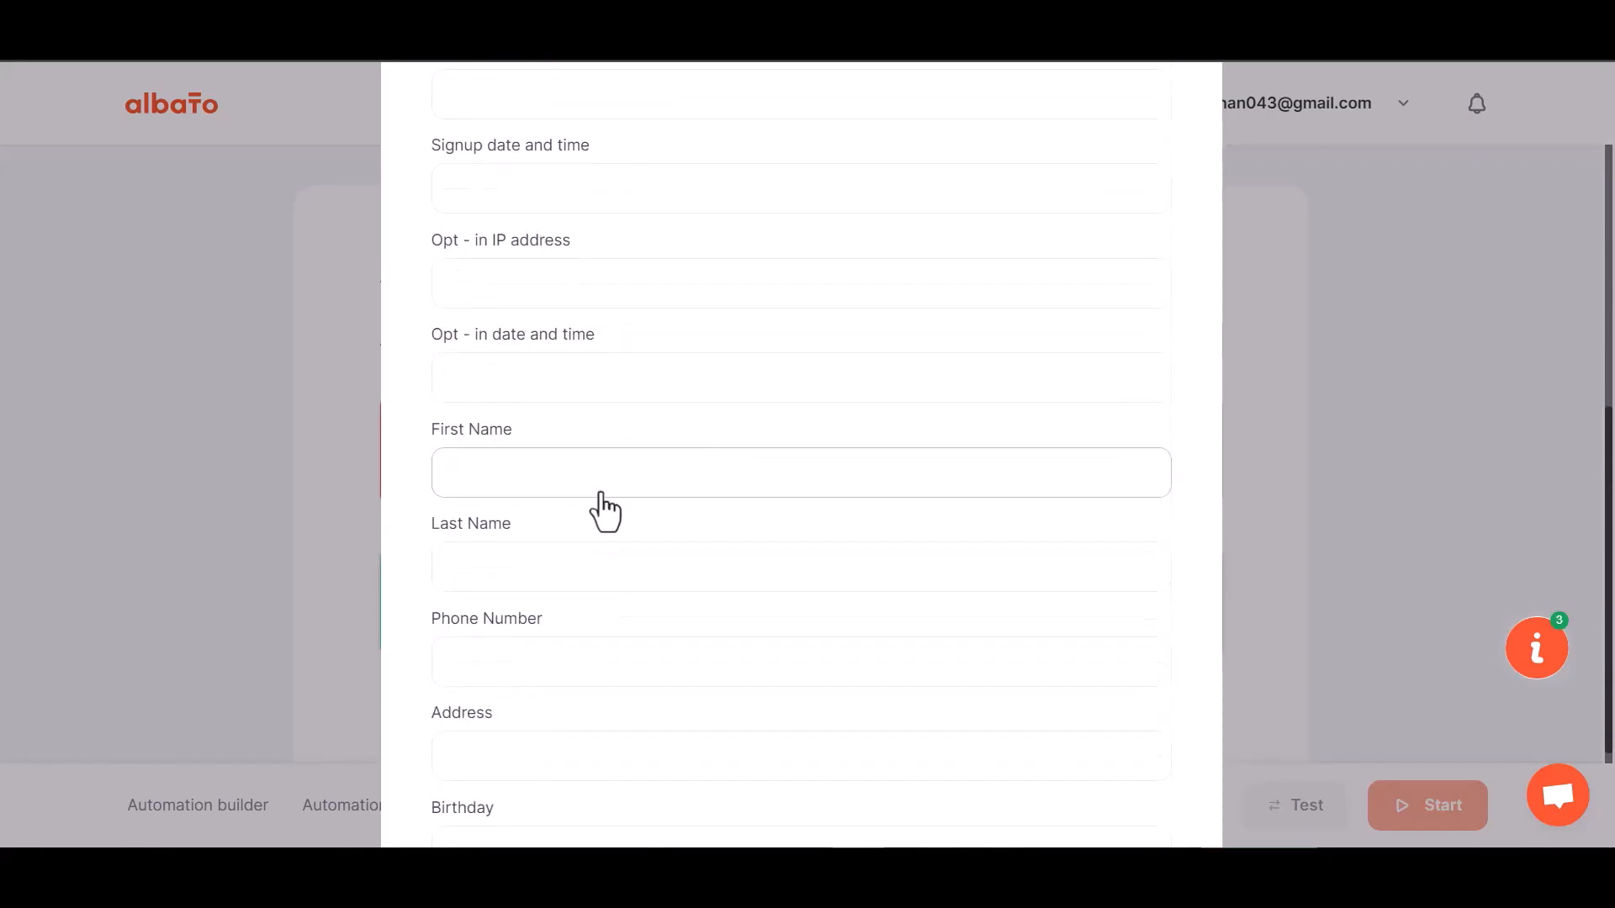
pyautogui.scroll(-1, 604, 510)
pyautogui.click(534, 392)
pyautogui.click(540, 529)
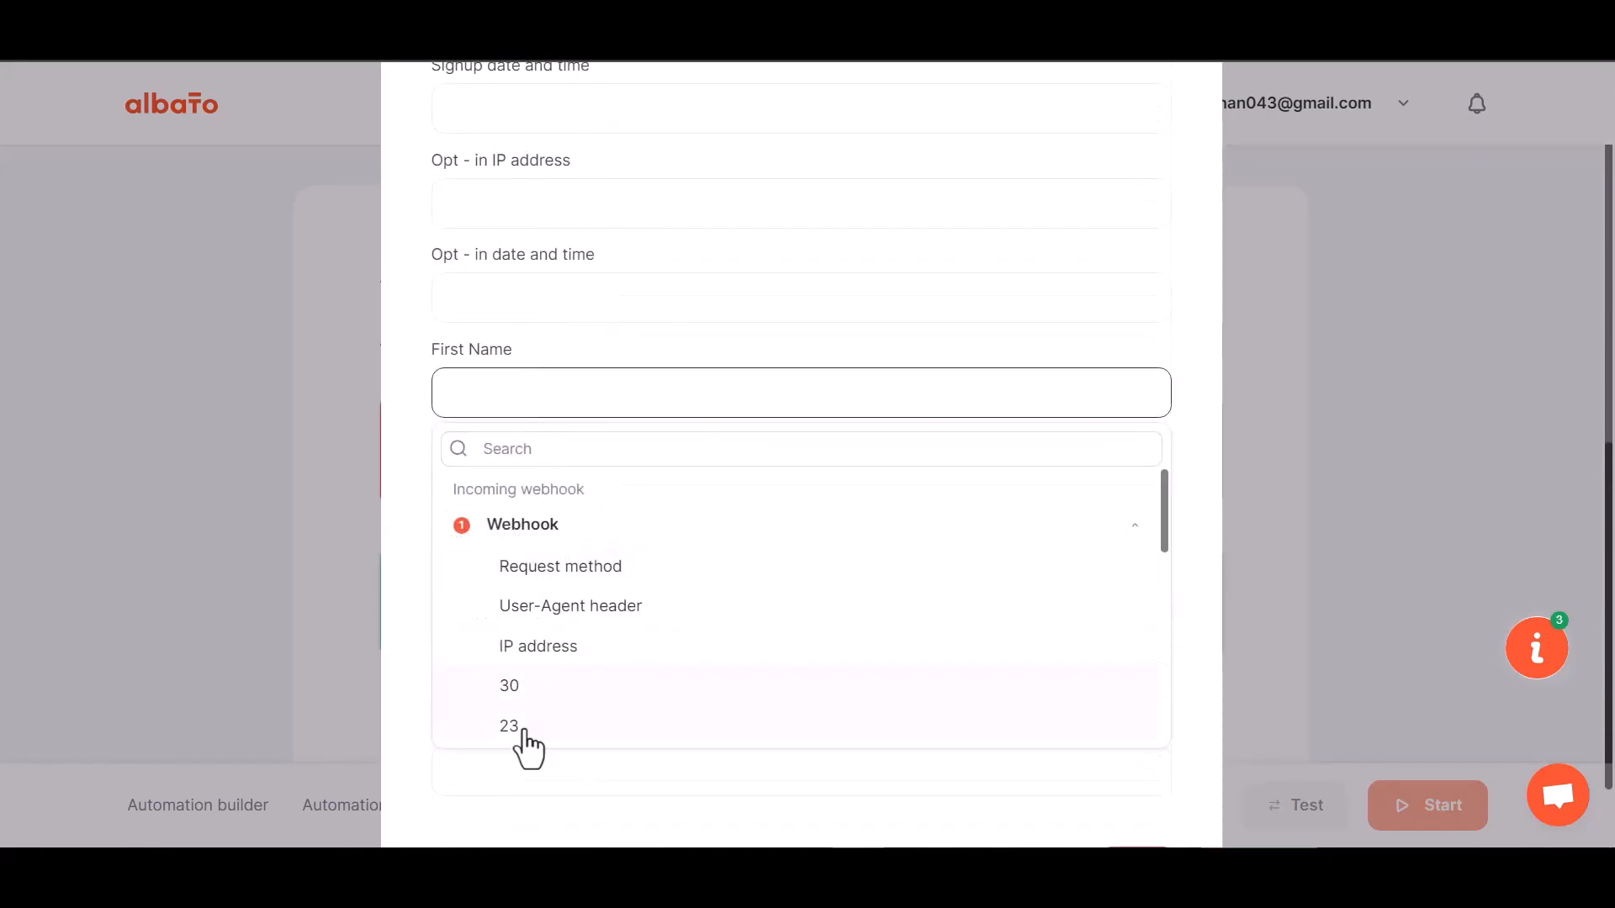
pyautogui.scroll(-1, 525, 723)
pyautogui.click(530, 695)
pyautogui.click(536, 496)
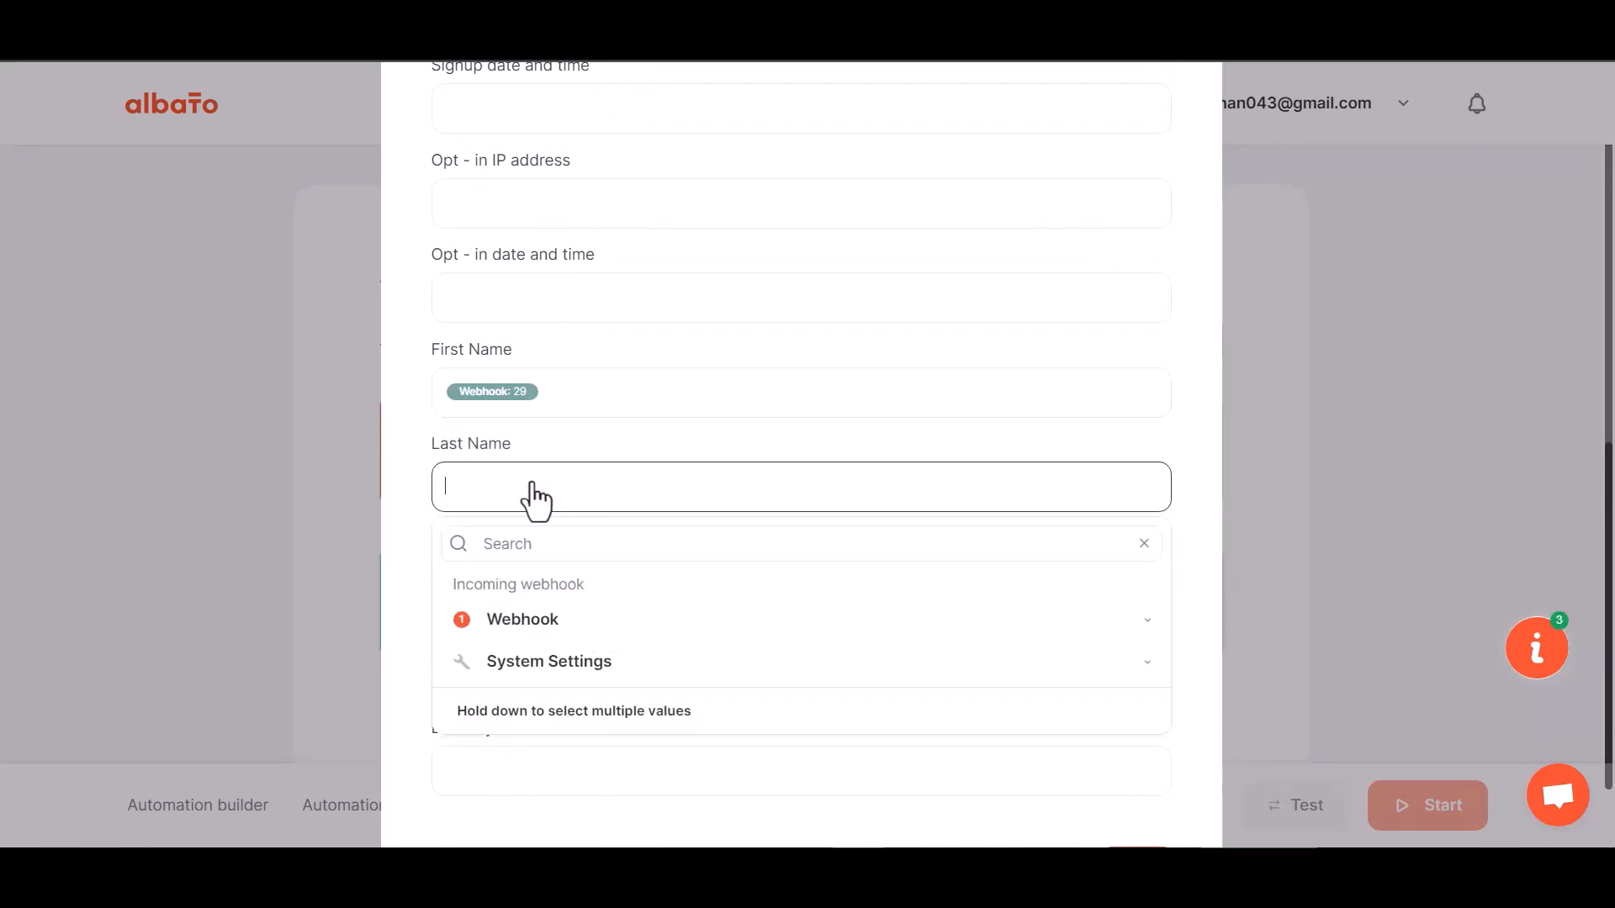
pyautogui.click(519, 629)
pyautogui.click(542, 786)
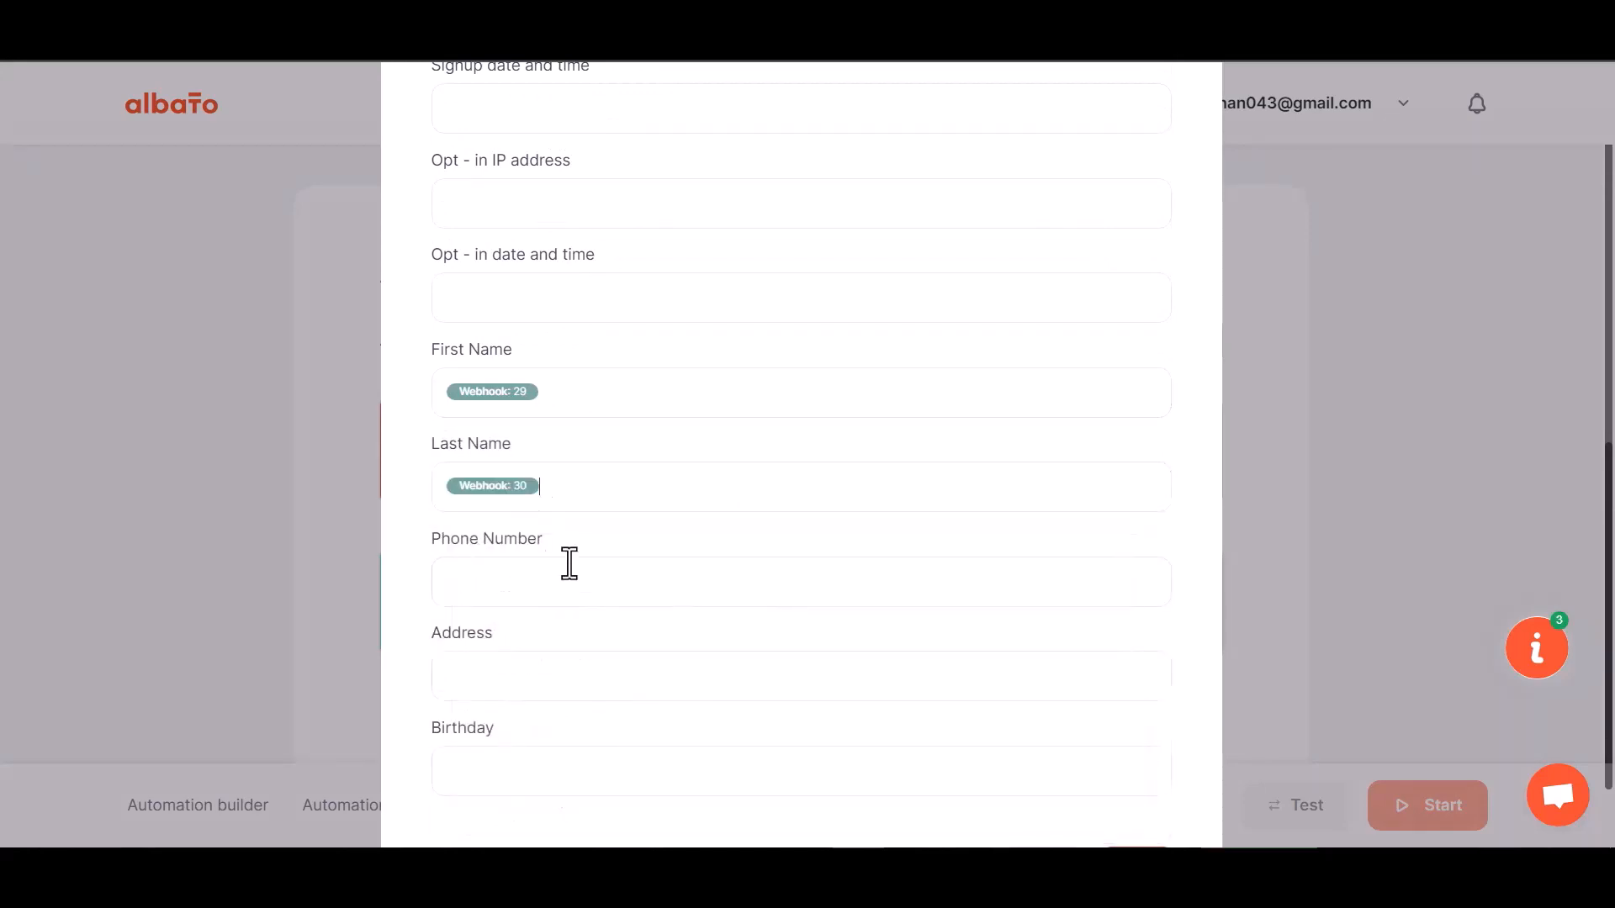
# Map webhook field 31 to Phone Number, save the step and start the automation
pyautogui.scroll(-1, 569, 562)
pyautogui.click(551, 488)
pyautogui.click(530, 618)
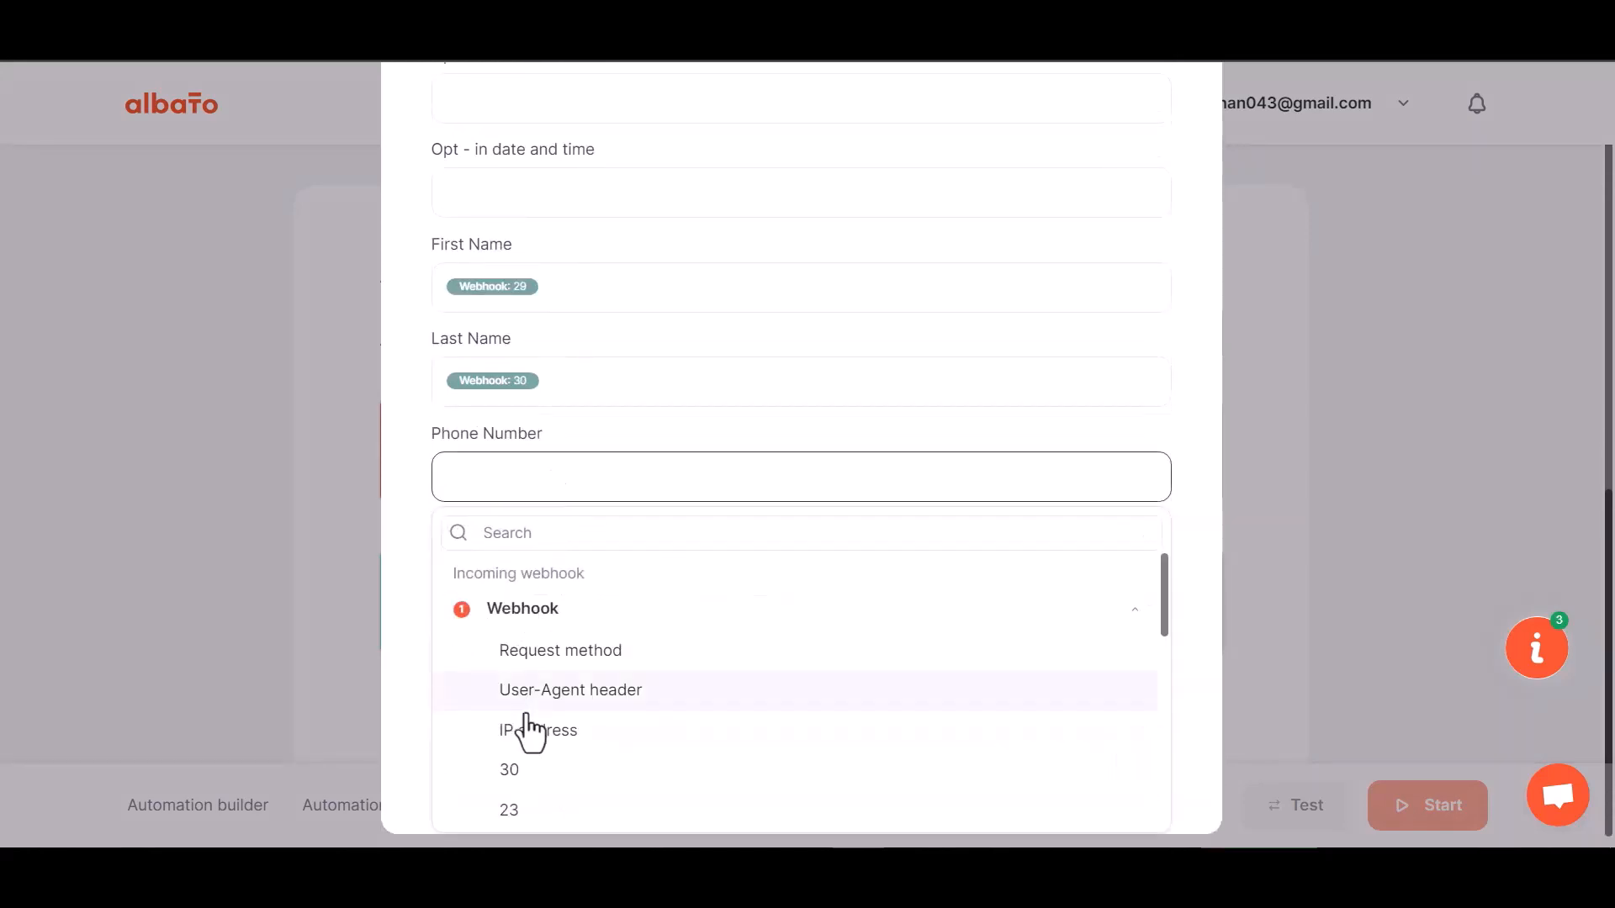
pyautogui.scroll(-3, 543, 790)
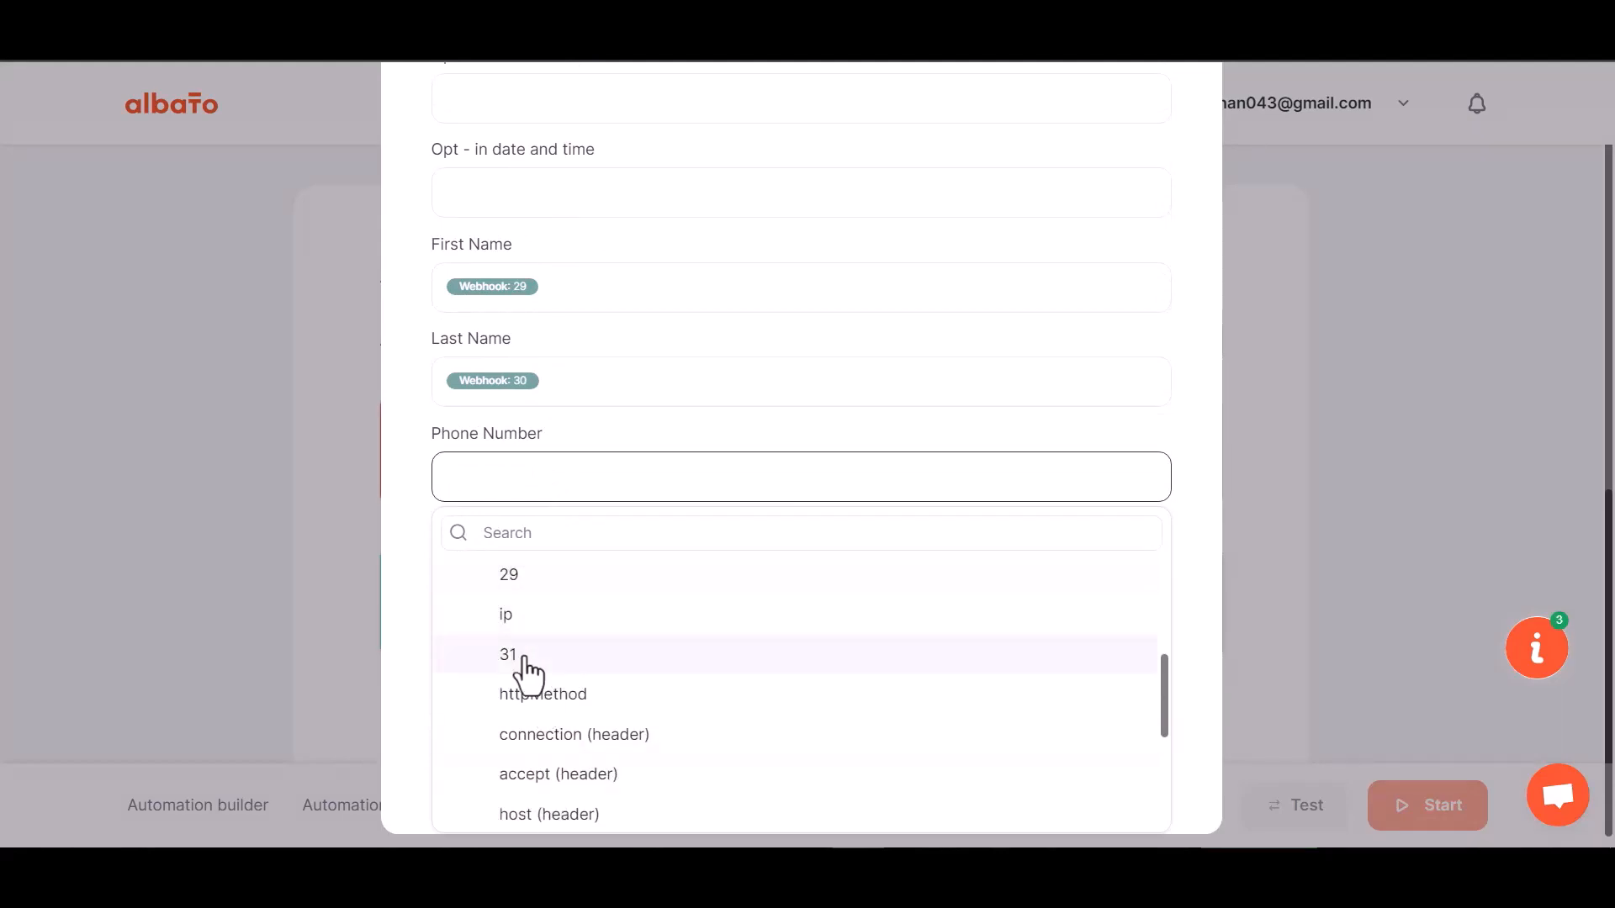
pyautogui.click(524, 656)
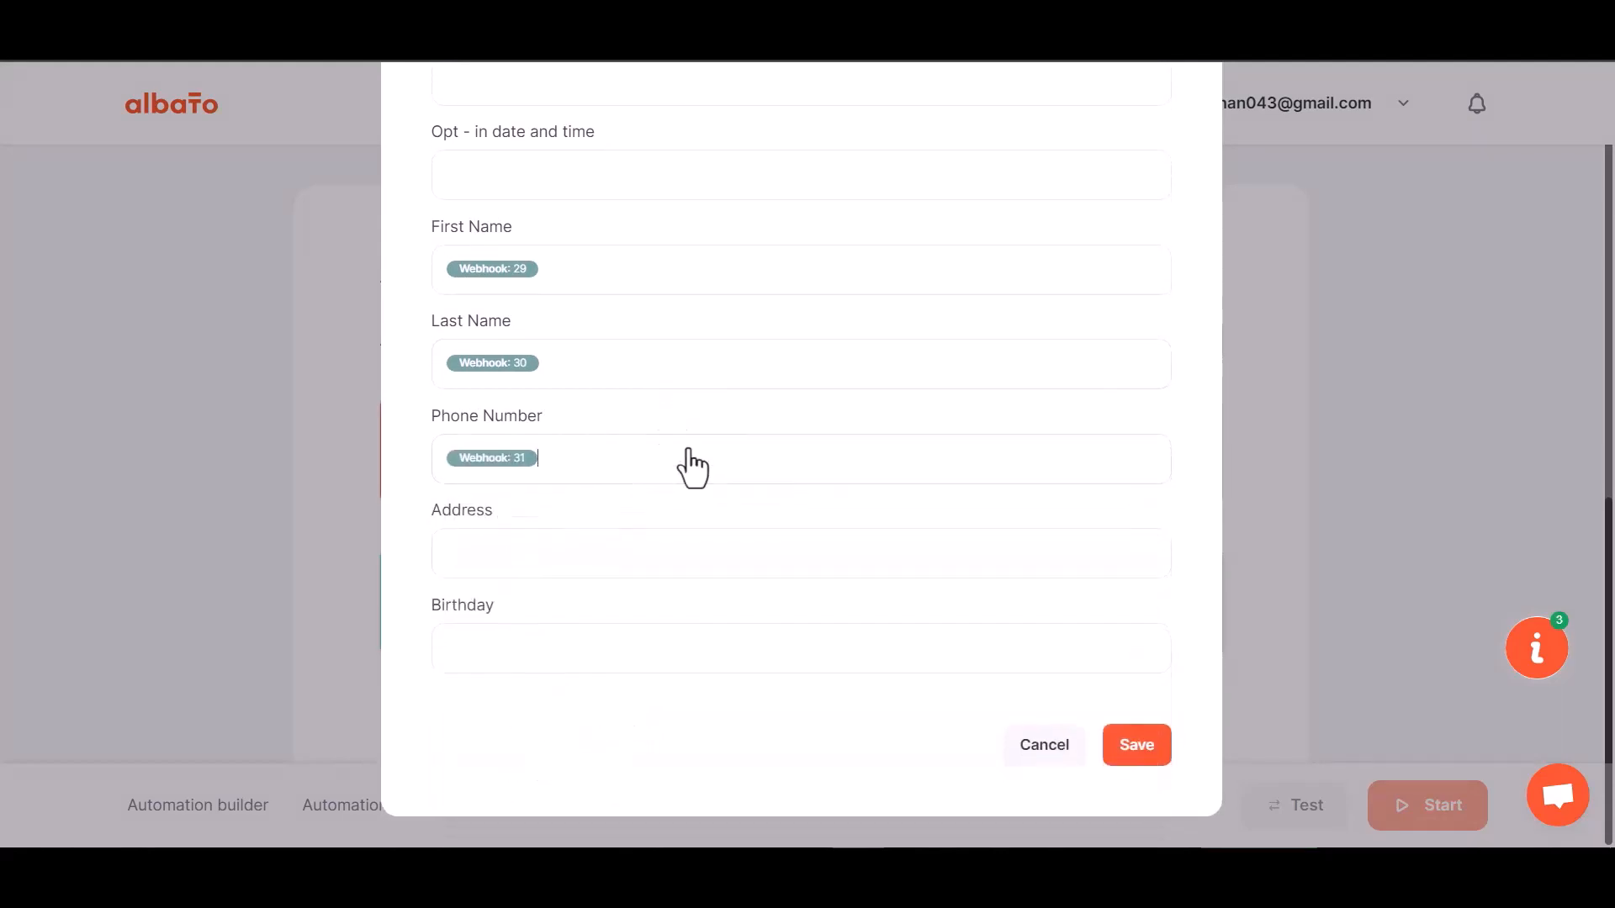
pyautogui.click(1123, 749)
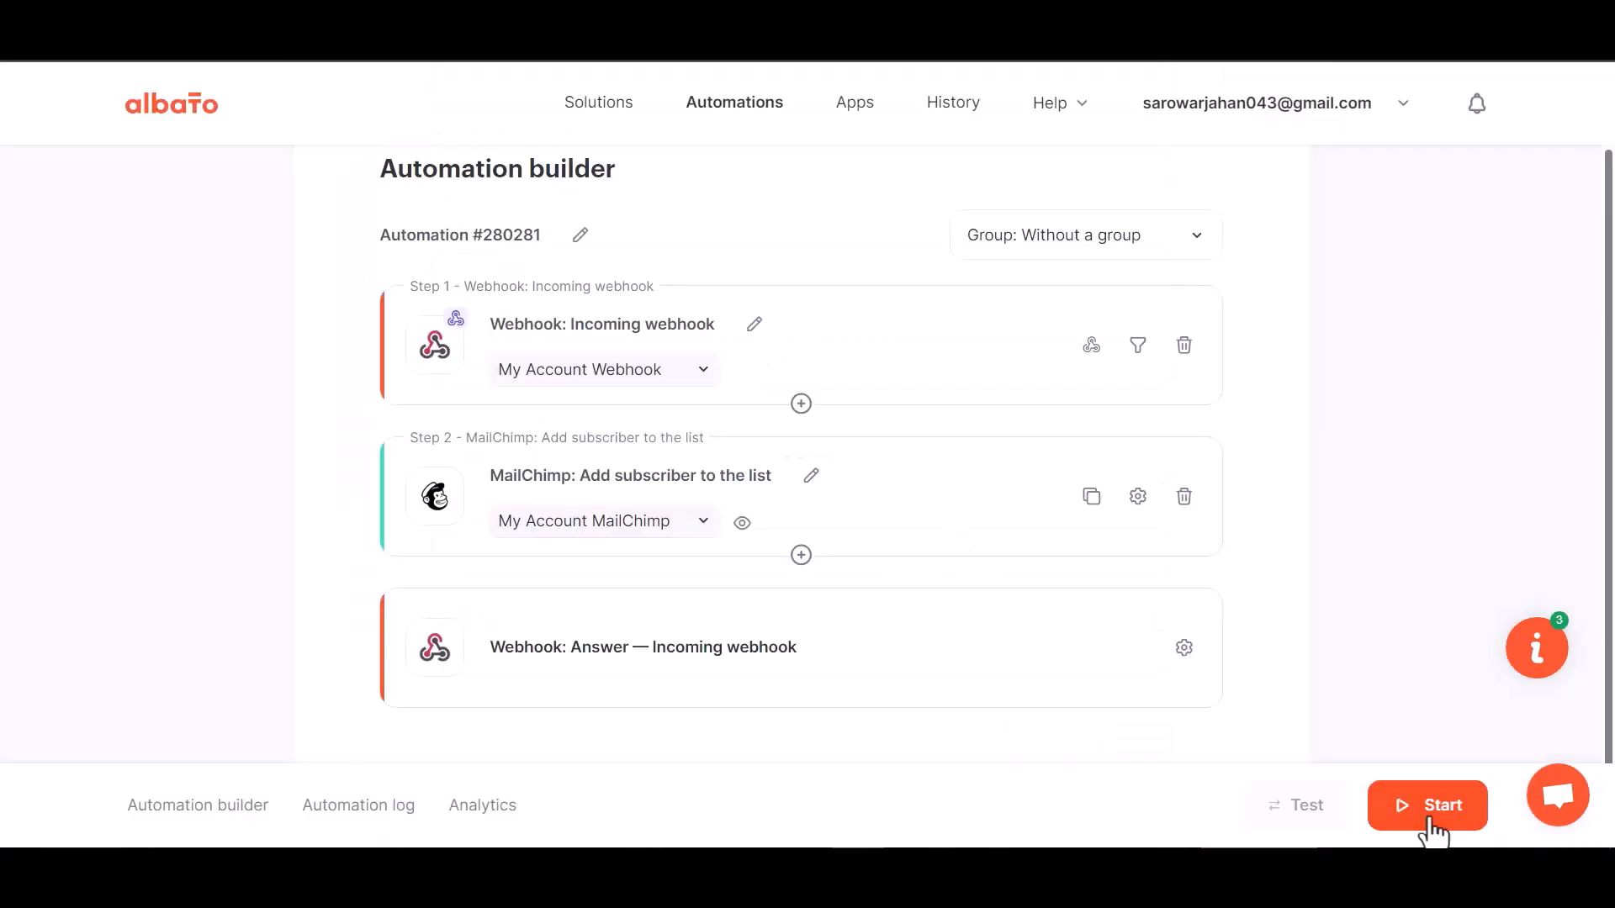
pyautogui.click(1427, 823)
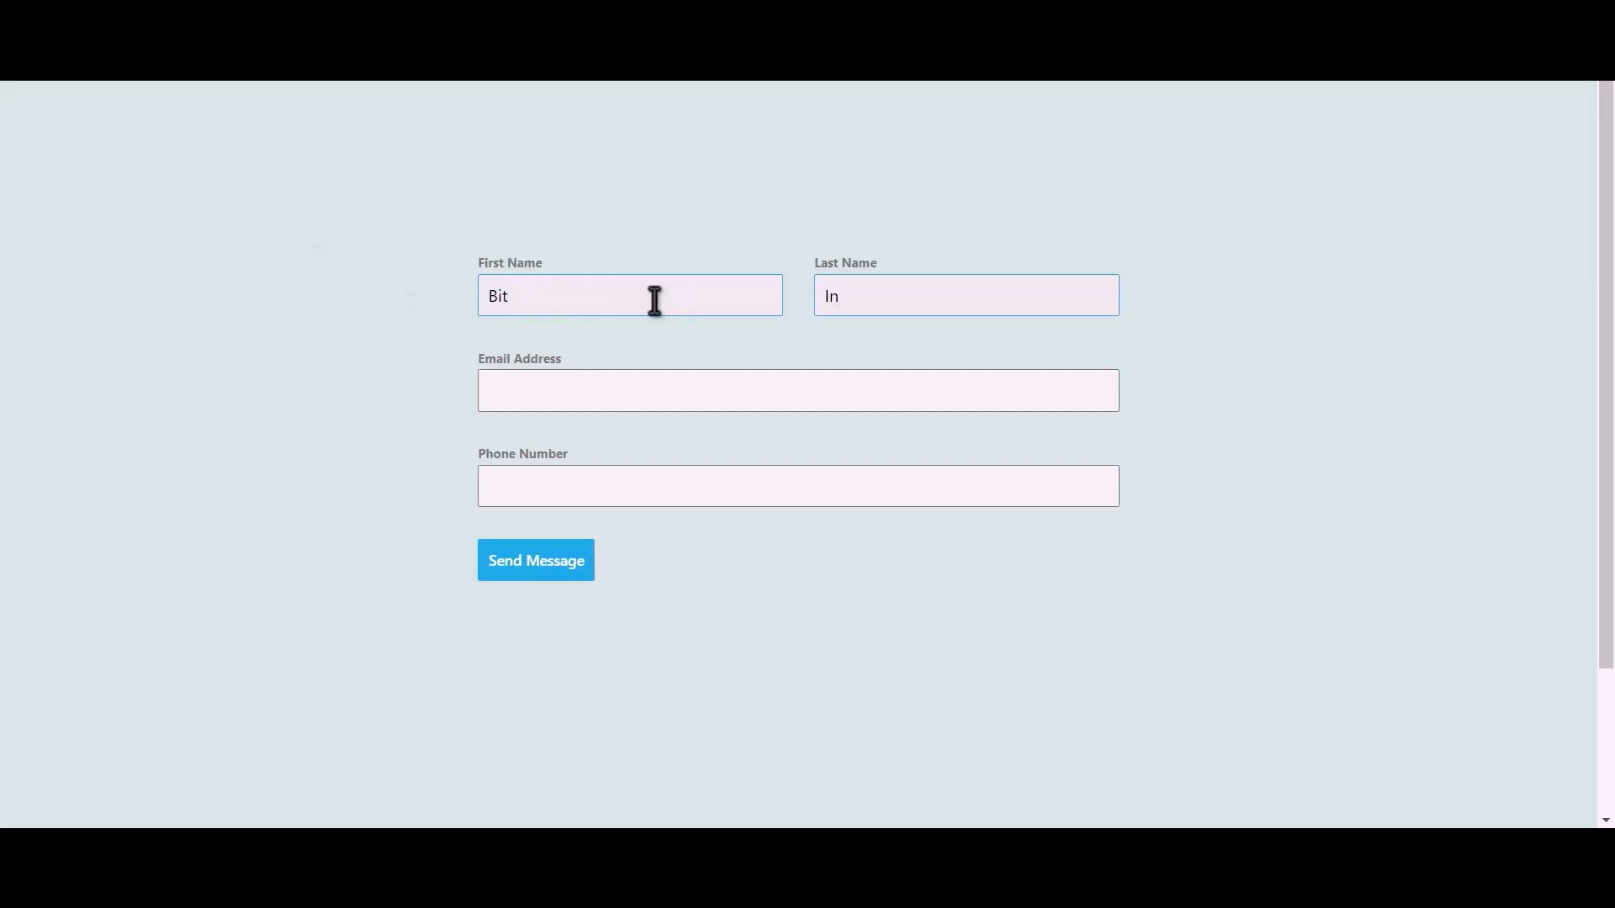
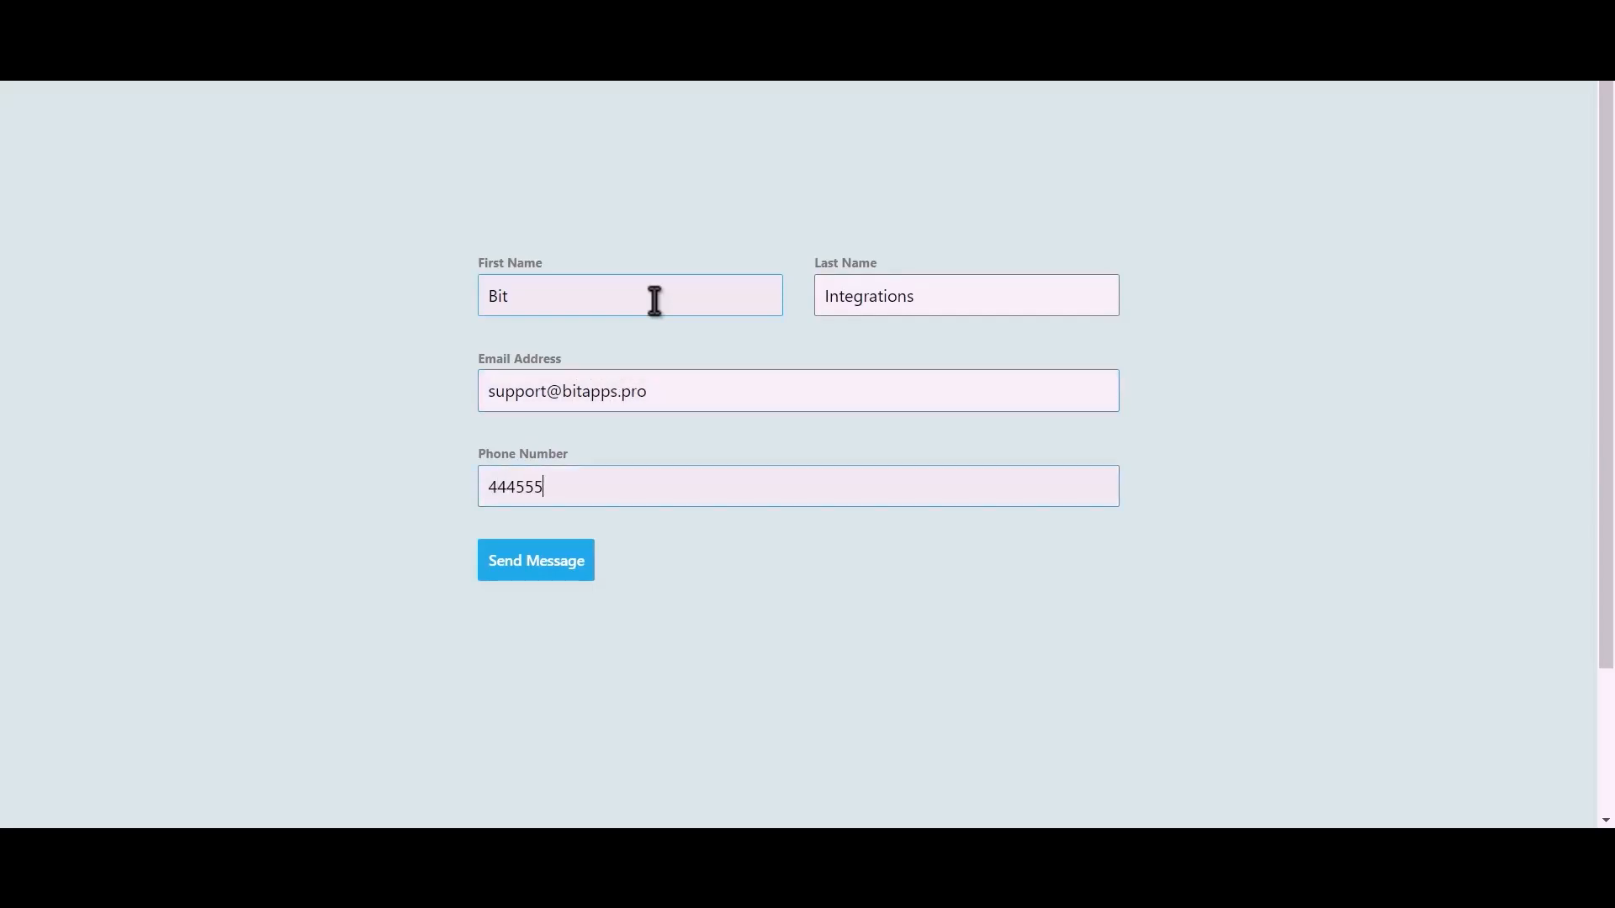
# Submit the contact form with a test name, e-mail and phone, then open the new Mailchimp contact
pyautogui.click(552, 565)
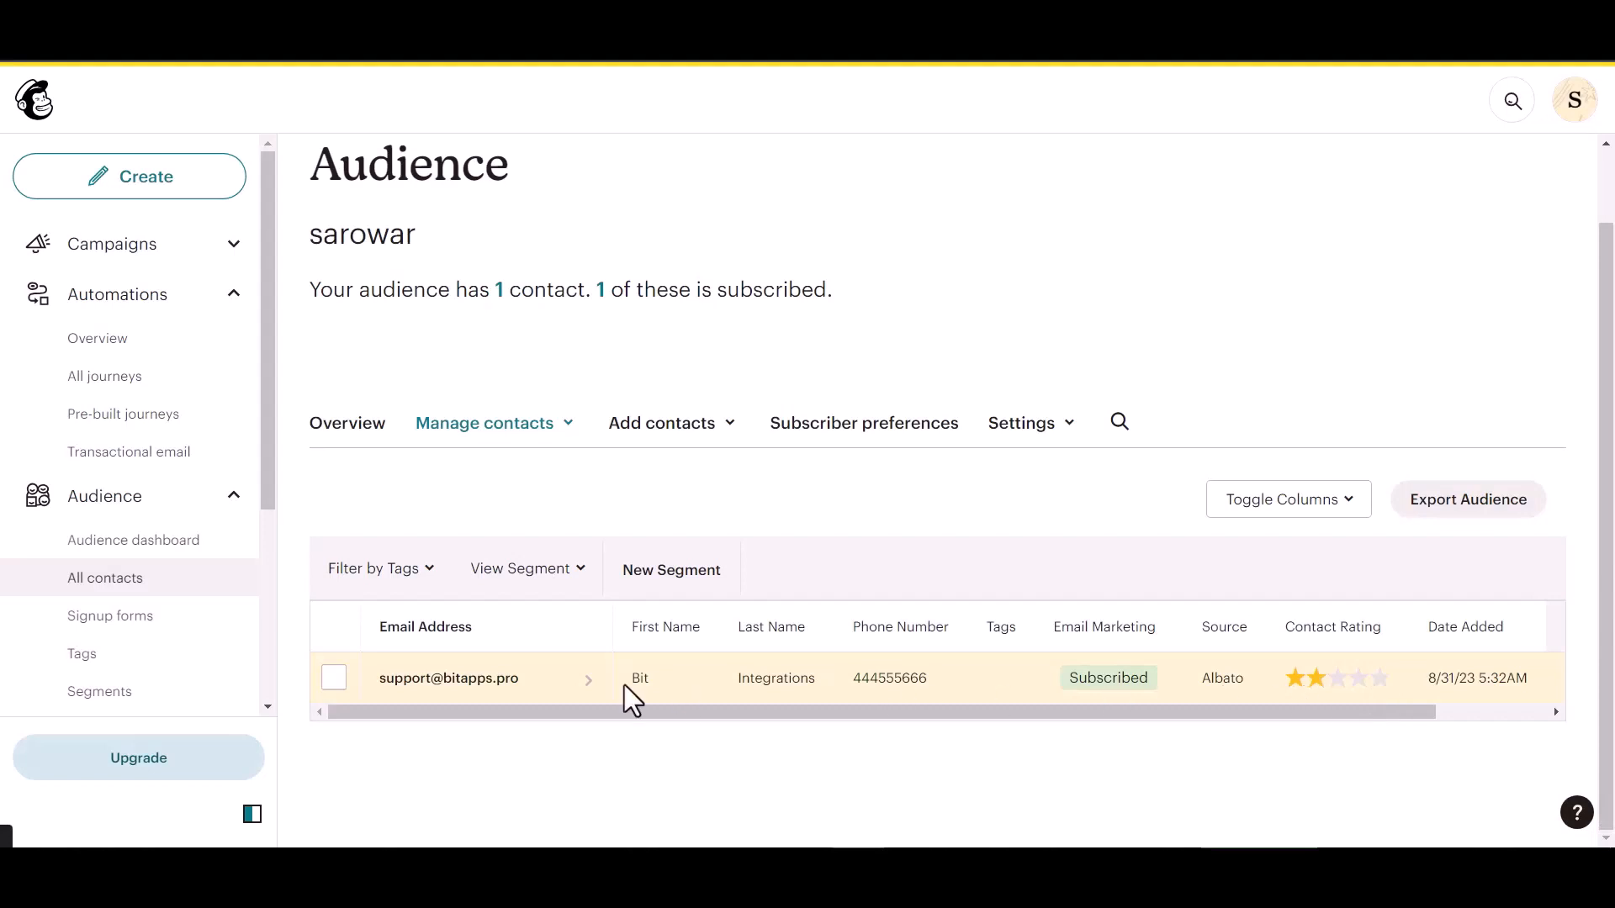
pyautogui.click(492, 678)
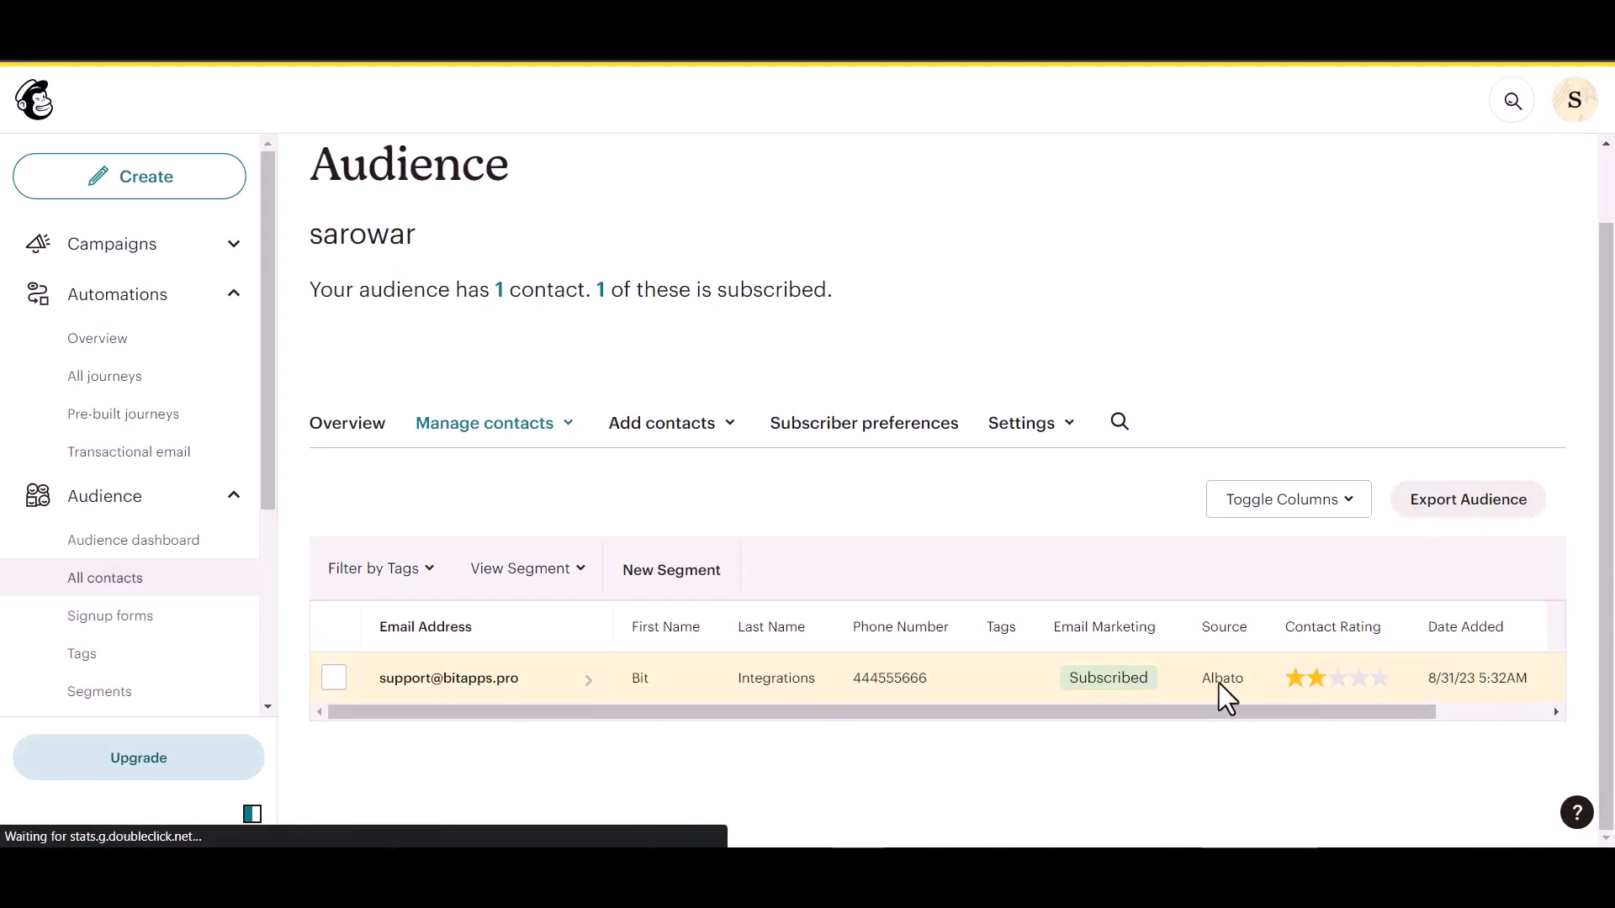